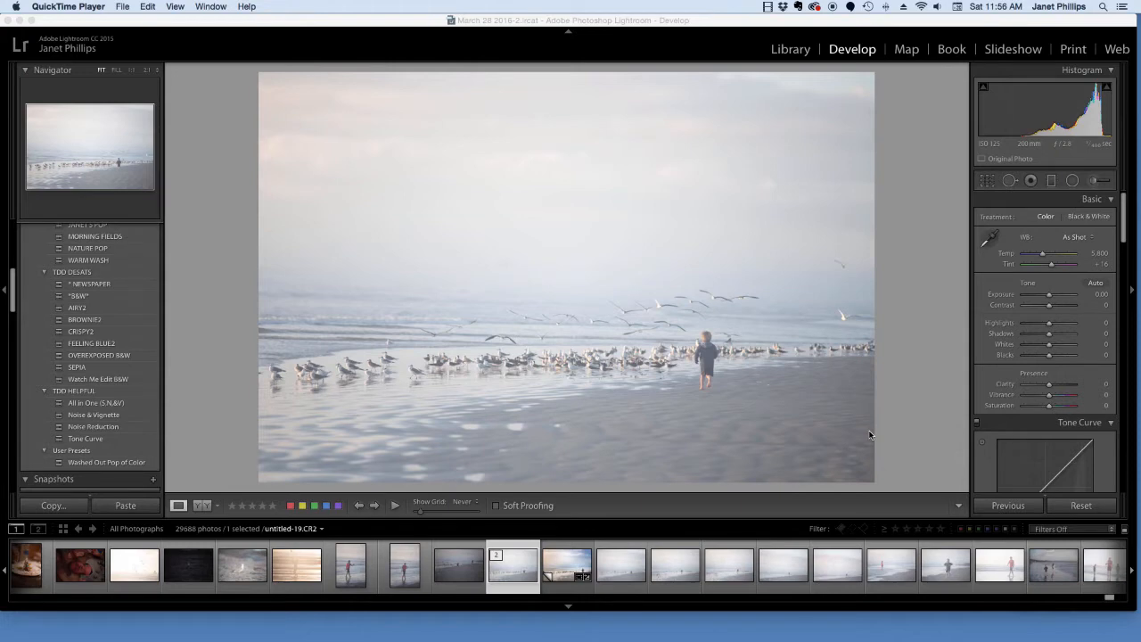
Step: Try luminance noise reduction at 50 on the beach photo, check it close up, and undo it
click(575, 575)
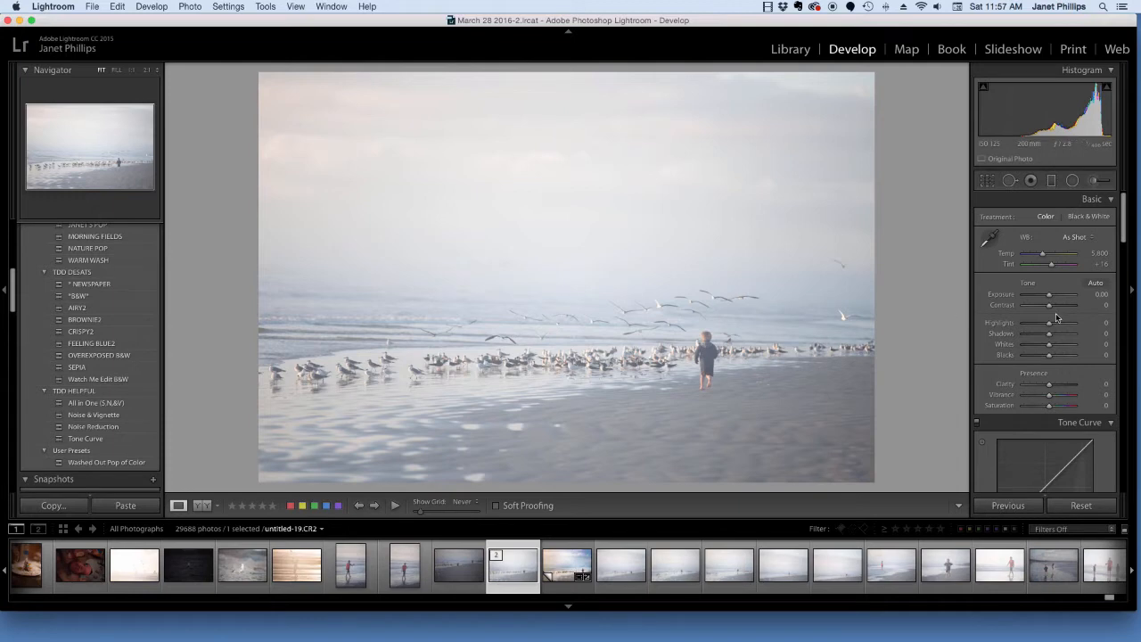
scroll(1045, 321, down, 10)
scroll(1045, 321, down, 6)
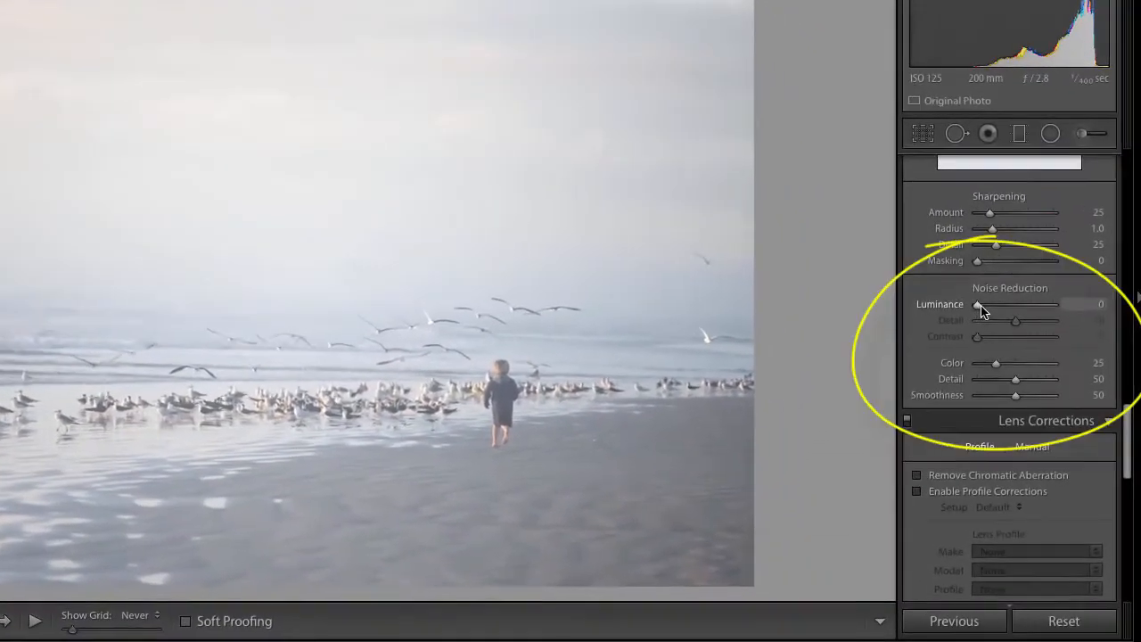
mouse_move(1000, 303)
mouse_down()
mouse_move(1036, 302)
mouse_move(1017, 310)
mouse_up()
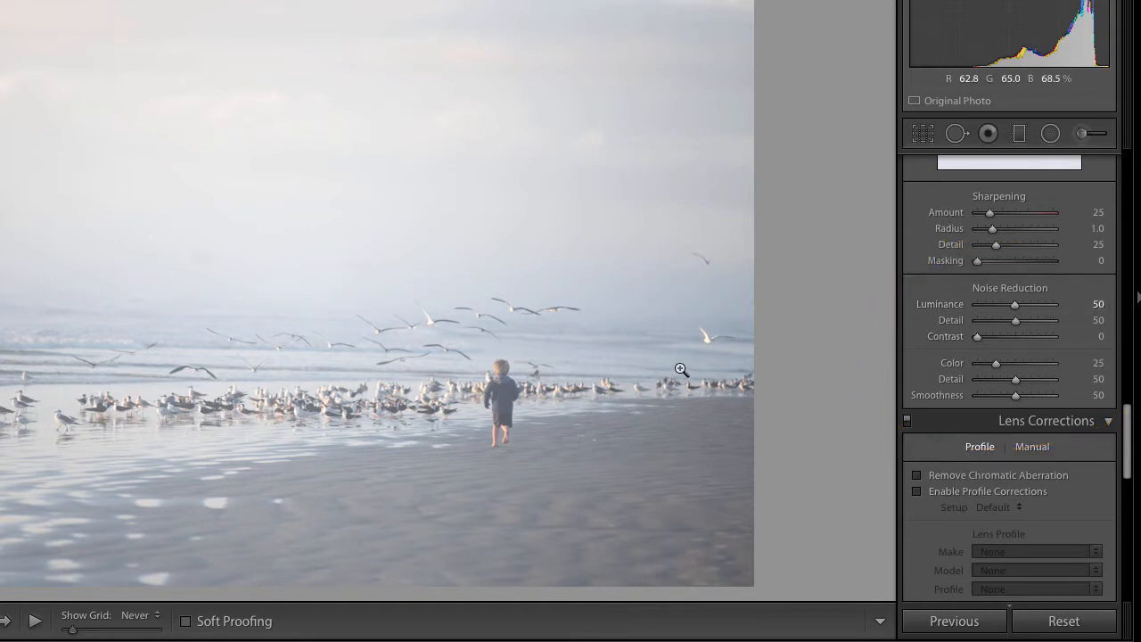
click(482, 357)
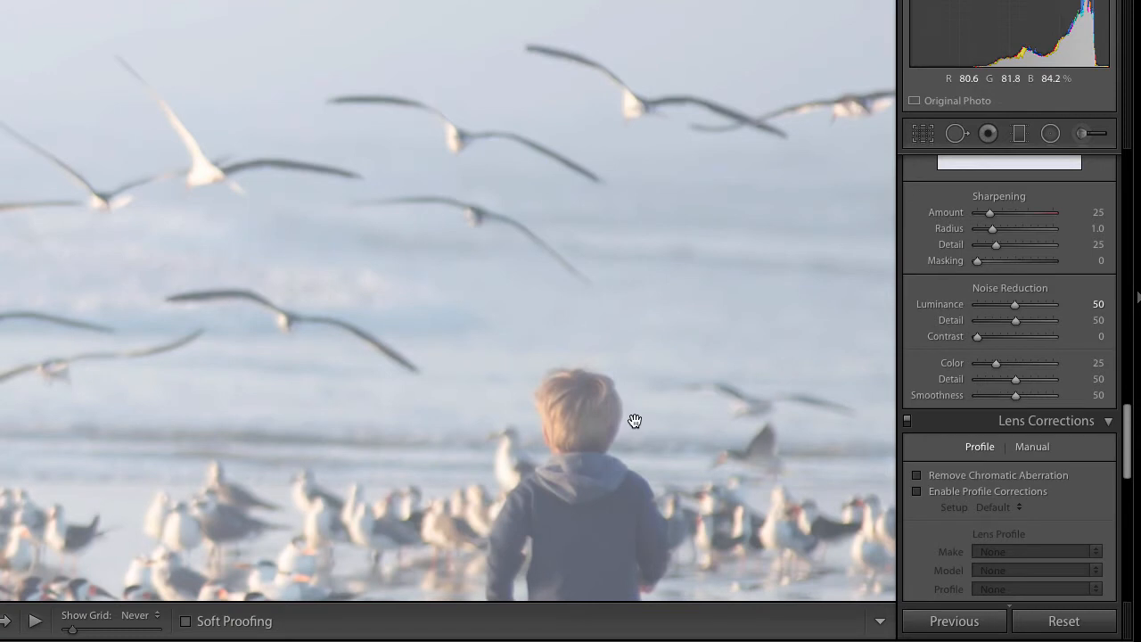
key(ctrl+z)
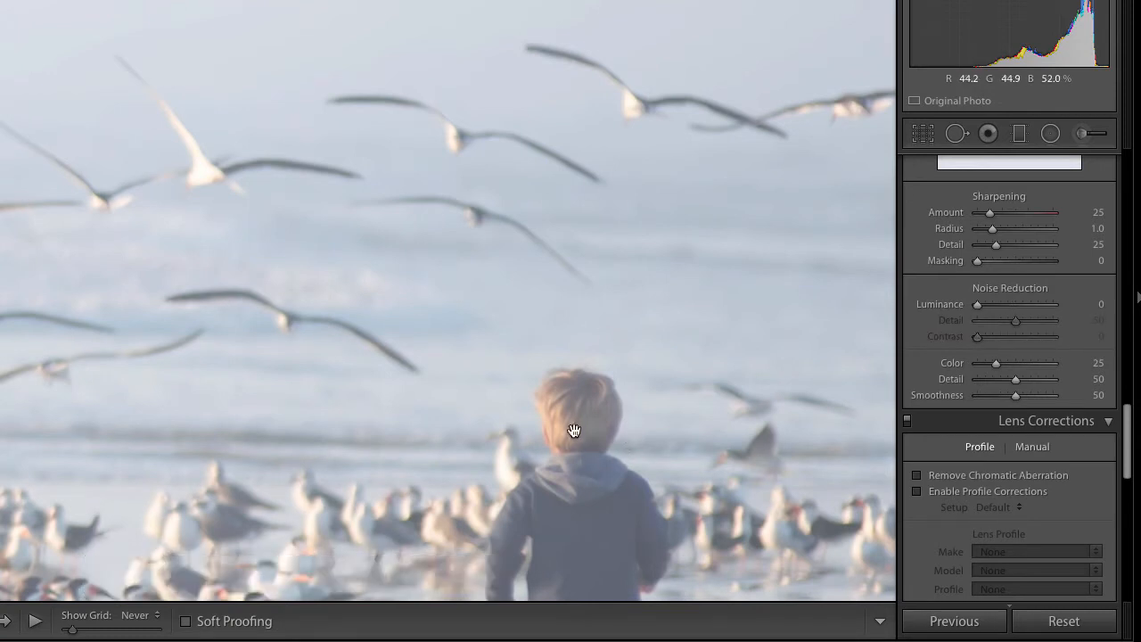
Step: Inspect the boy close up and set the luminance noise reduction to 50
click(592, 410)
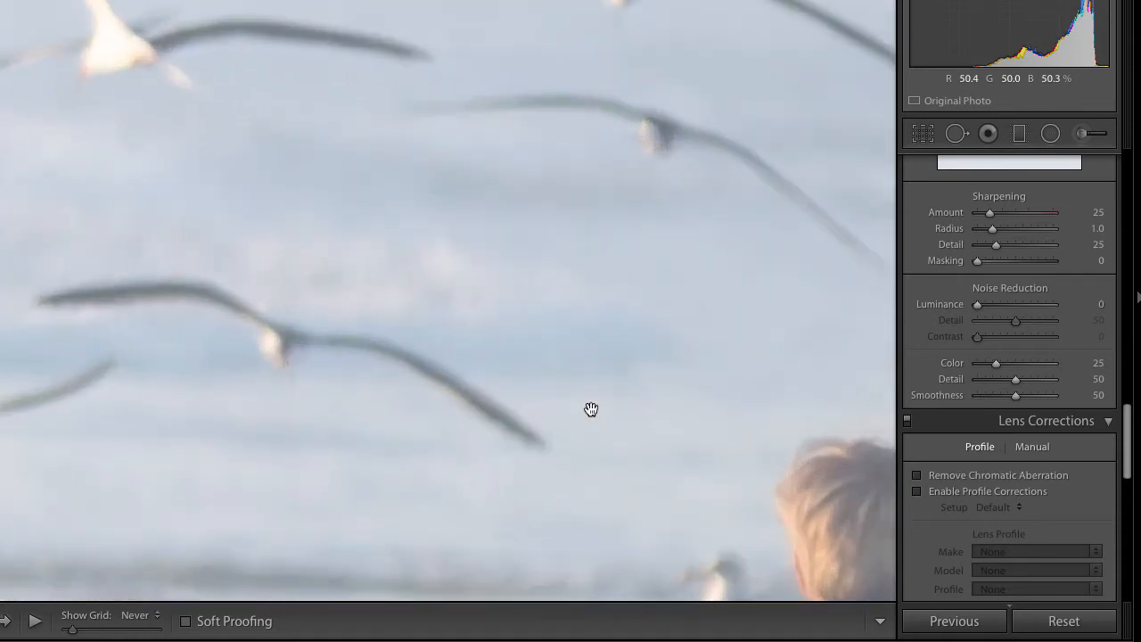
drag(591, 410, 224, 194)
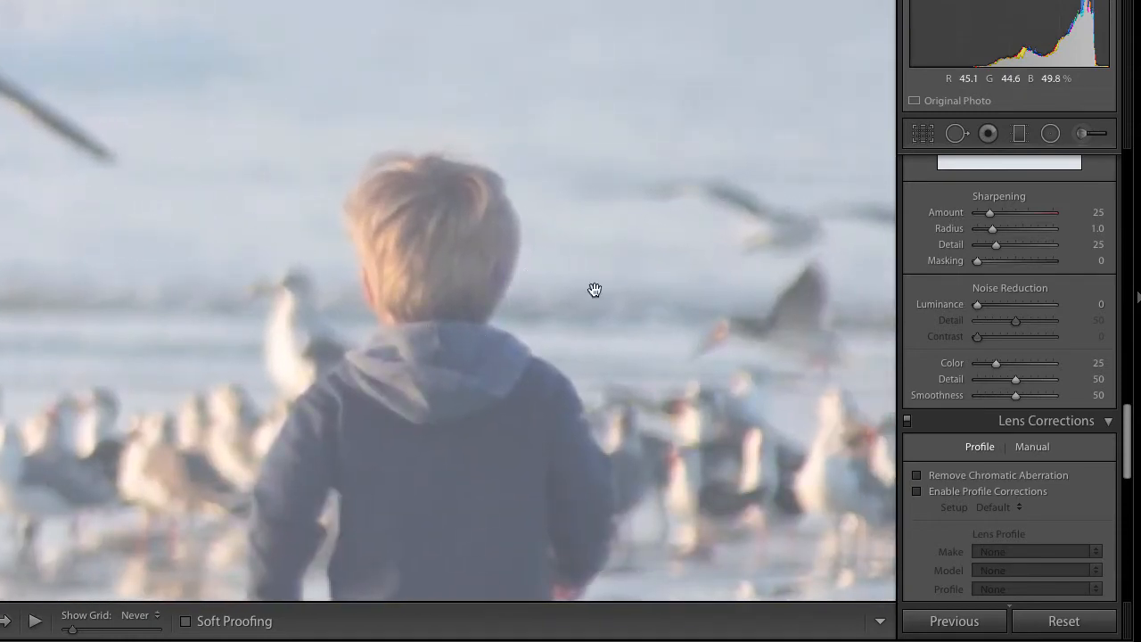
click(1099, 305)
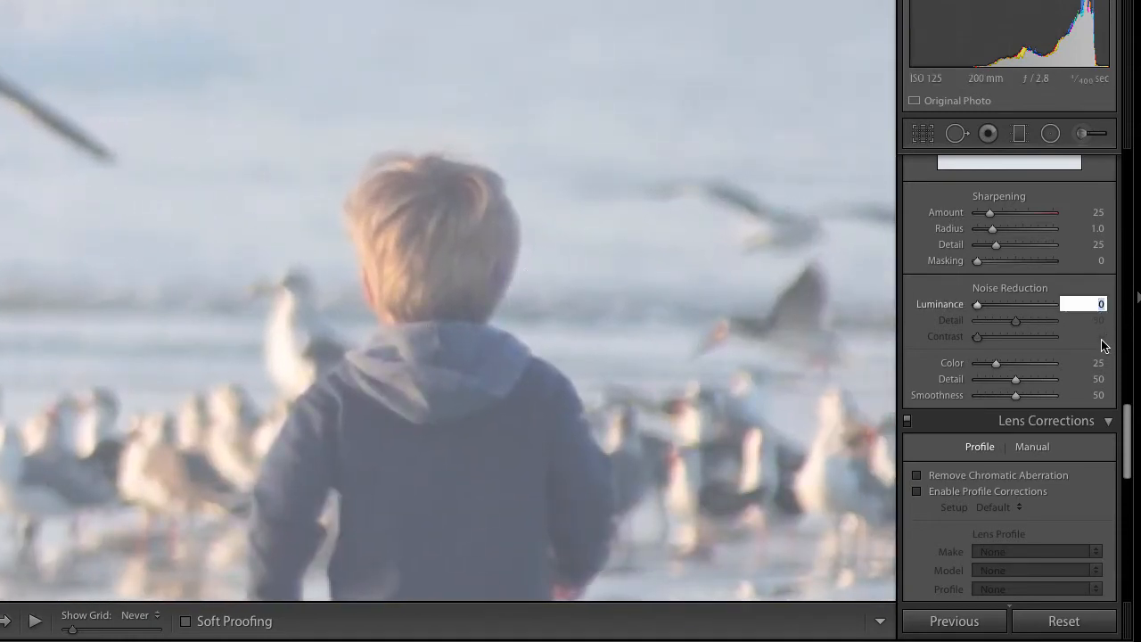
text(50)
key(Return)
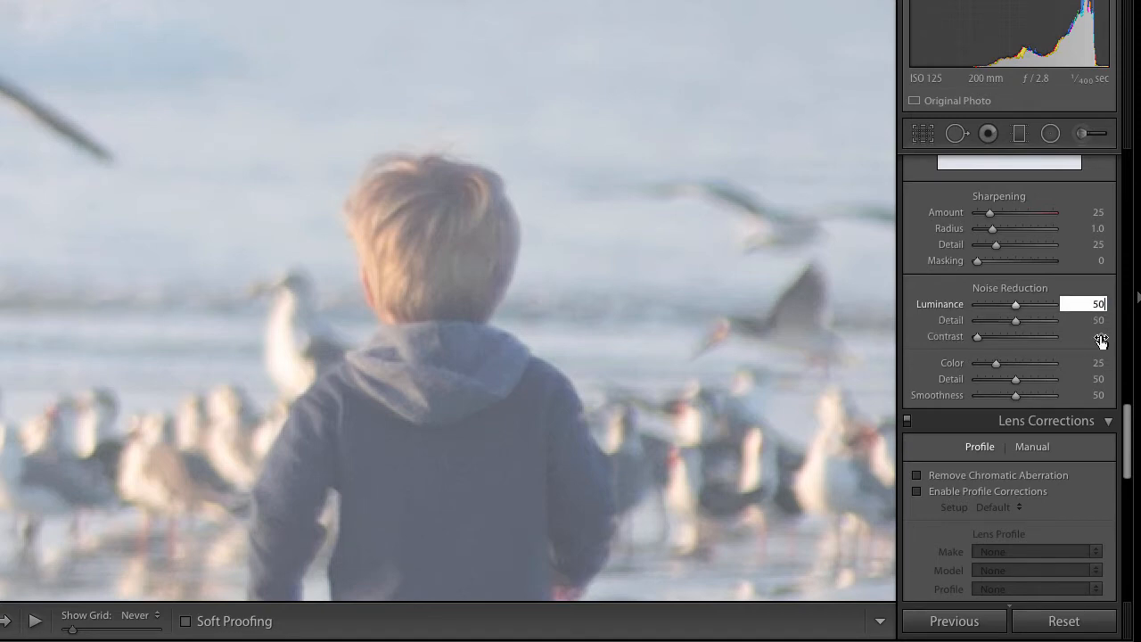
click(370, 331)
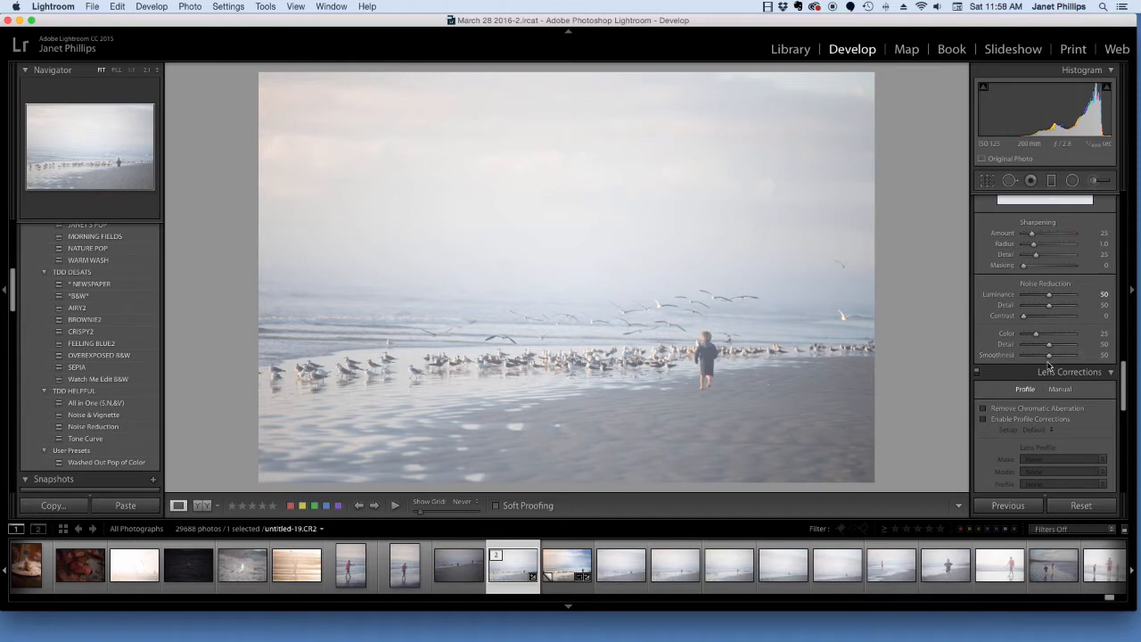
Step: Look through the develop settings from Lens Corrections down to Camera Calibration and back up to the Basic adjustments
scroll(1055, 367, down, 2)
scroll(1053, 357, down, 6)
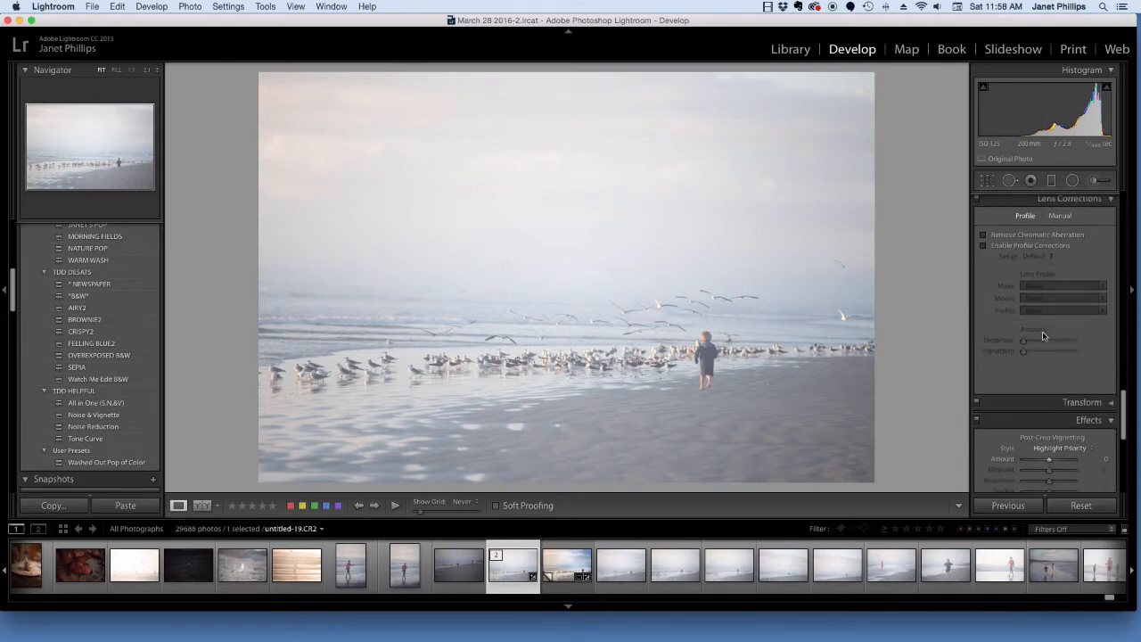
scroll(1039, 337, down, 10)
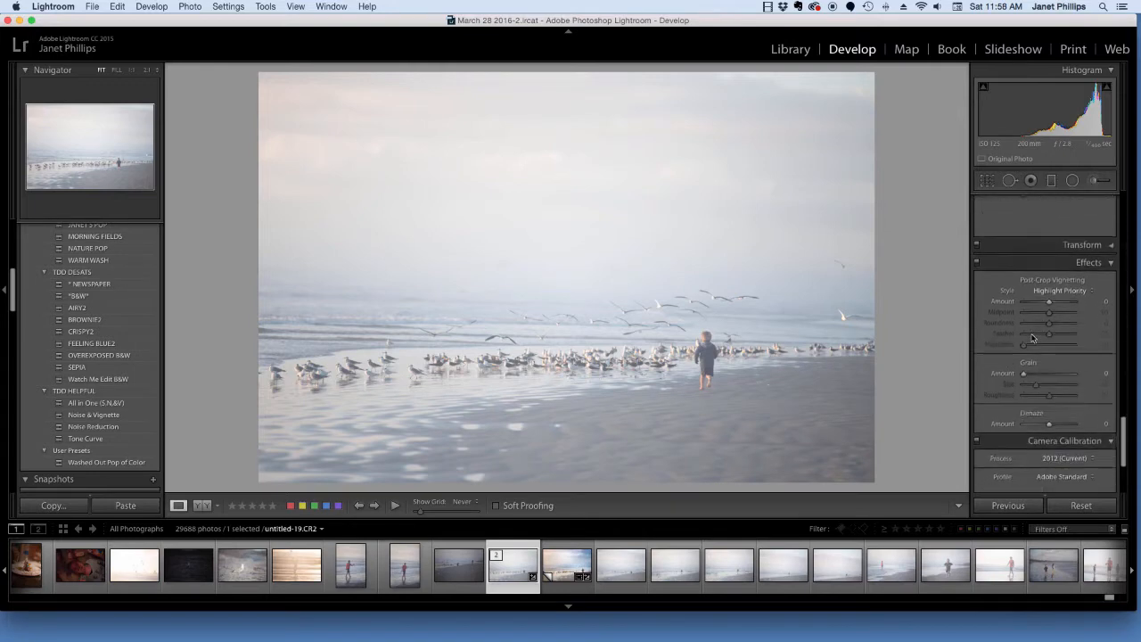
scroll(1031, 338, down, 2)
scroll(1043, 361, up, 2)
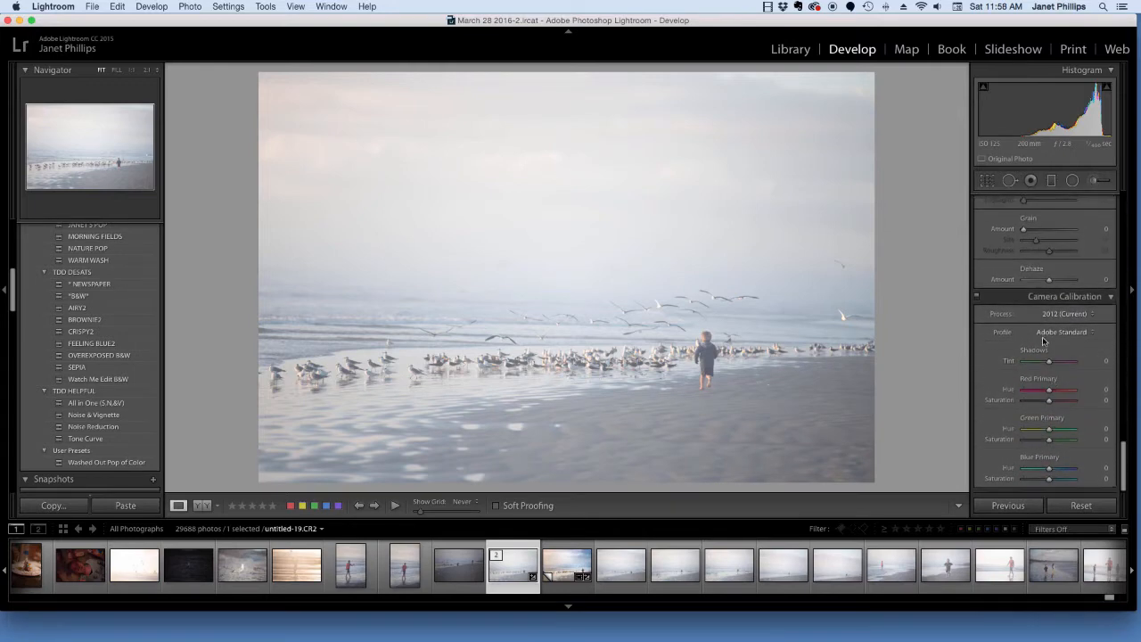
scroll(1044, 339, up, 5)
scroll(1044, 340, down, 4)
scroll(1044, 338, up, 1)
scroll(1043, 337, up, 15)
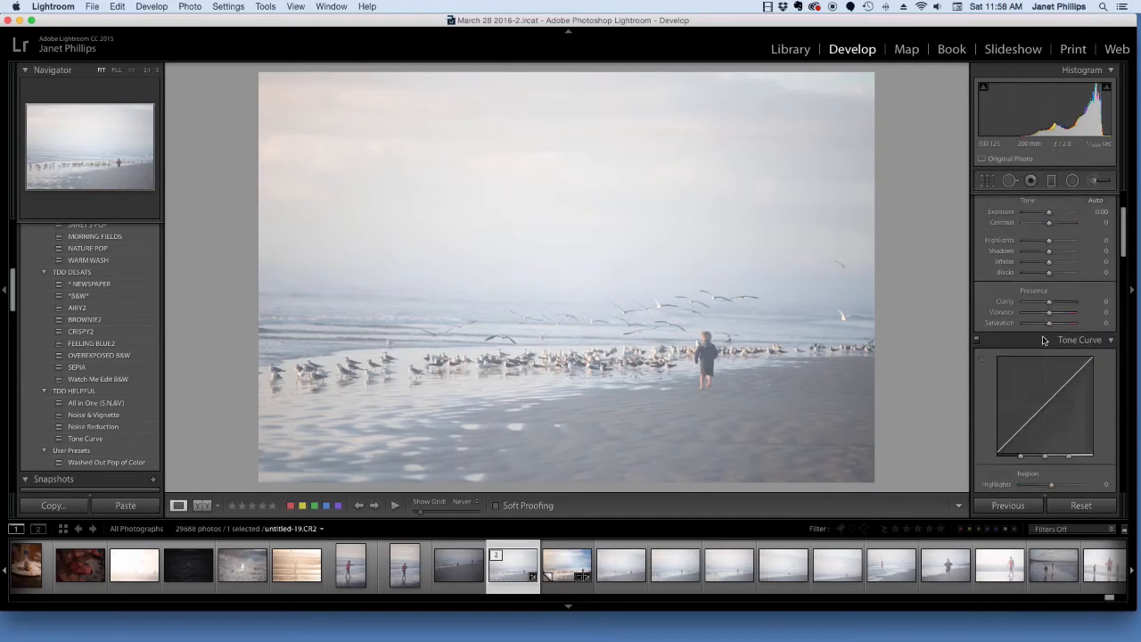
scroll(1046, 340, down, 1)
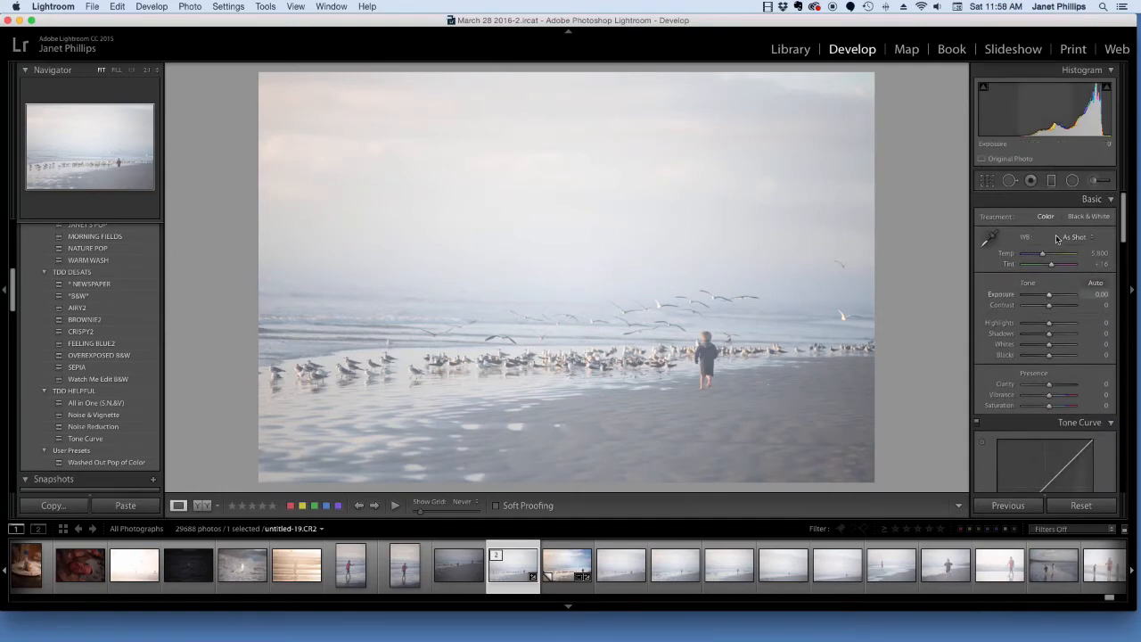
Step: Test negative Dehaze amounts down to about -42 on the beach photo and settle on +24
scroll(1051, 267, down, 15)
scroll(1051, 283, up, 1)
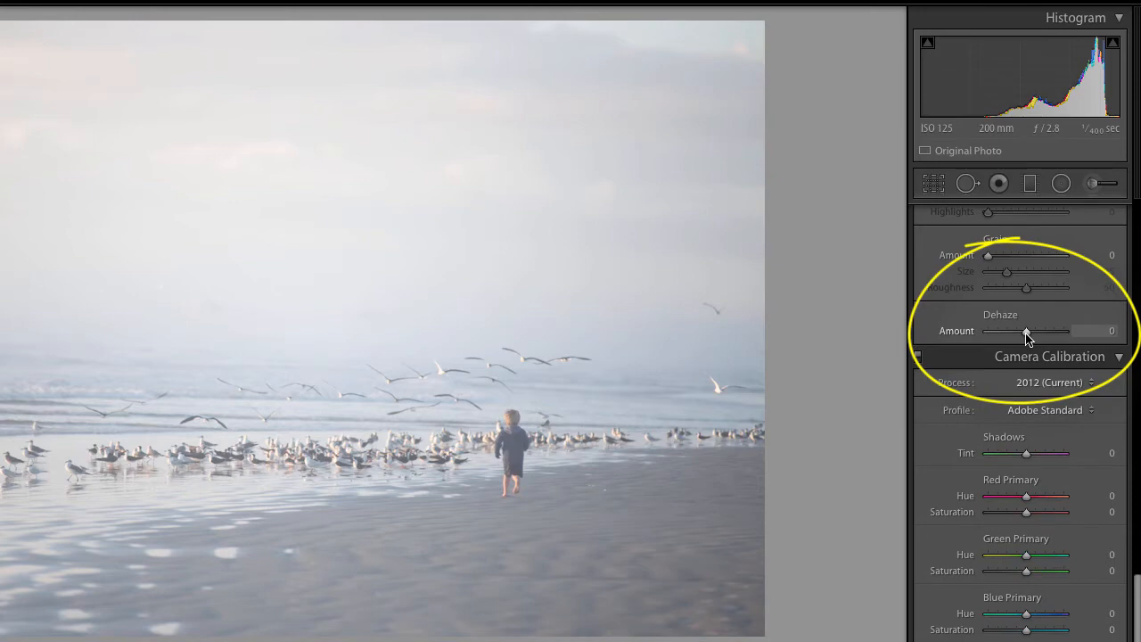
drag(1026, 335, 1025, 334)
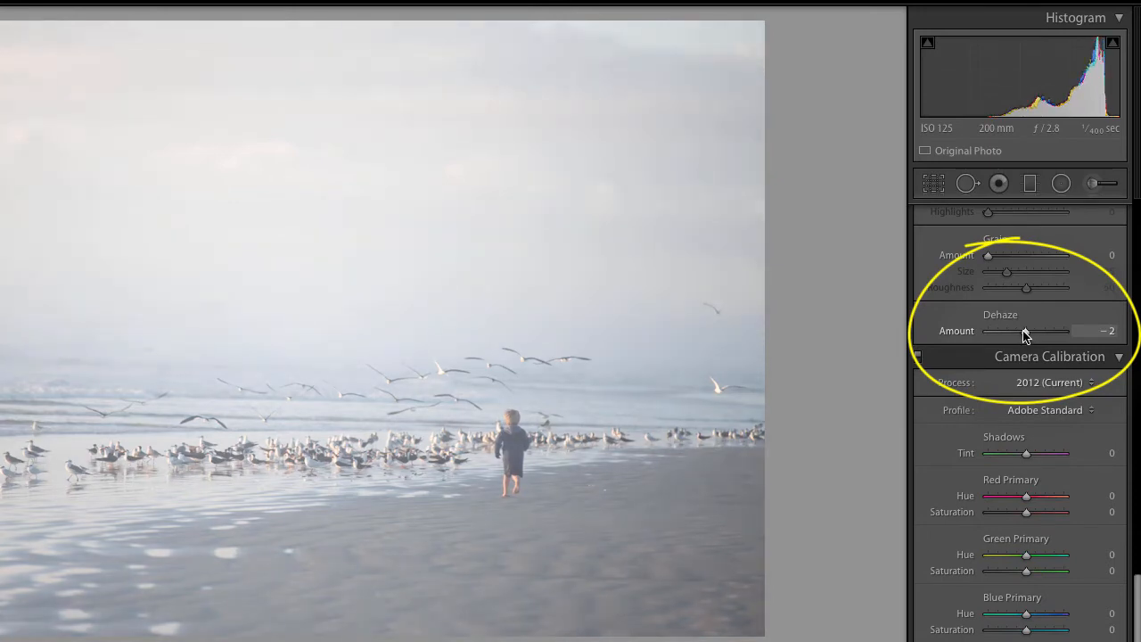
drag(1024, 334, 1012, 334)
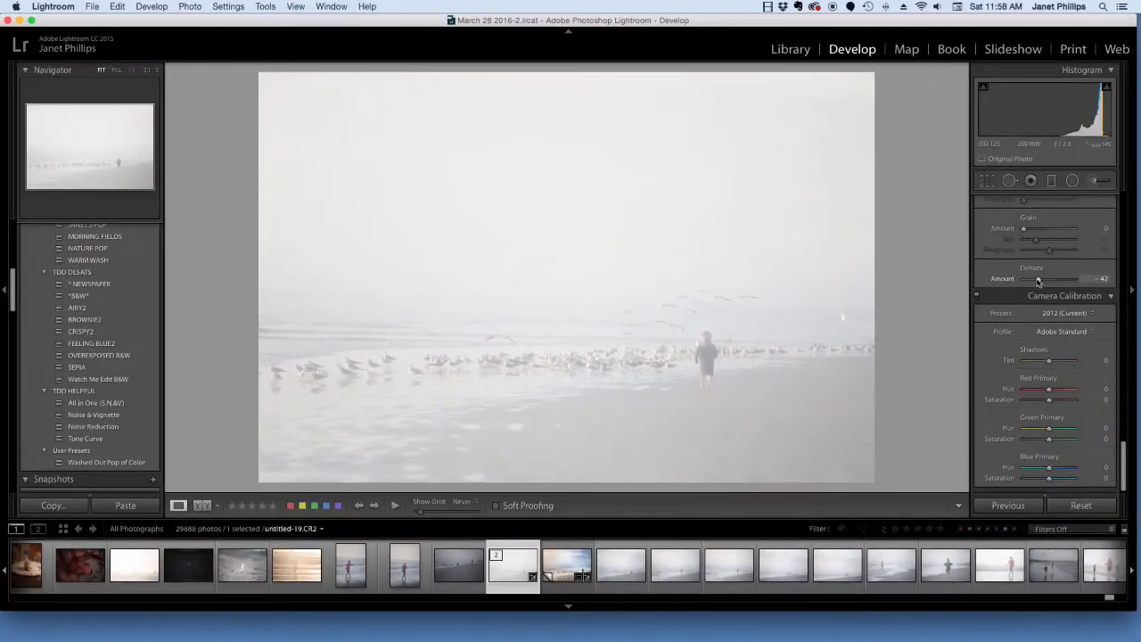
drag(1038, 282, 1045, 282)
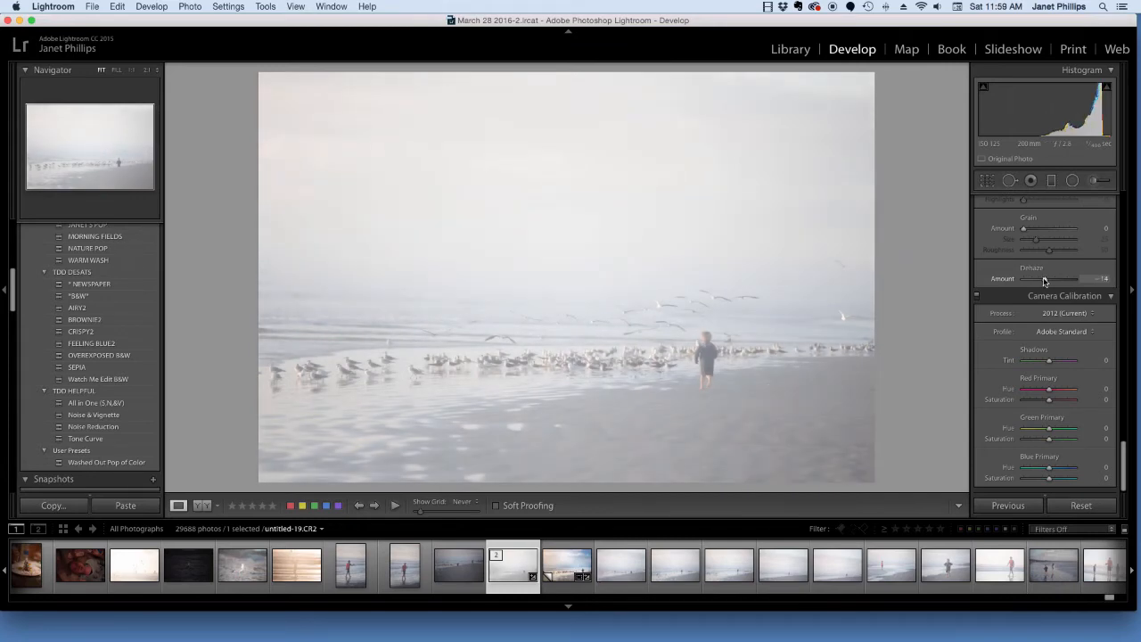
drag(1045, 282, 1054, 281)
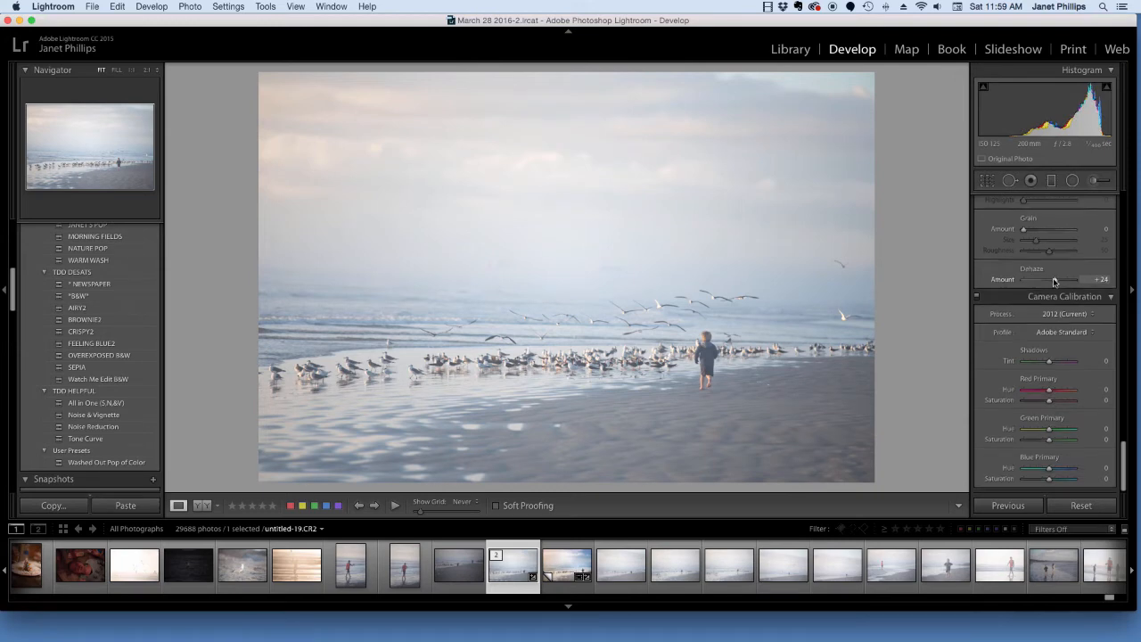
Step: Warm the white balance temperature to 6,600 and compare the photo before and after
scroll(1039, 328, up, 20)
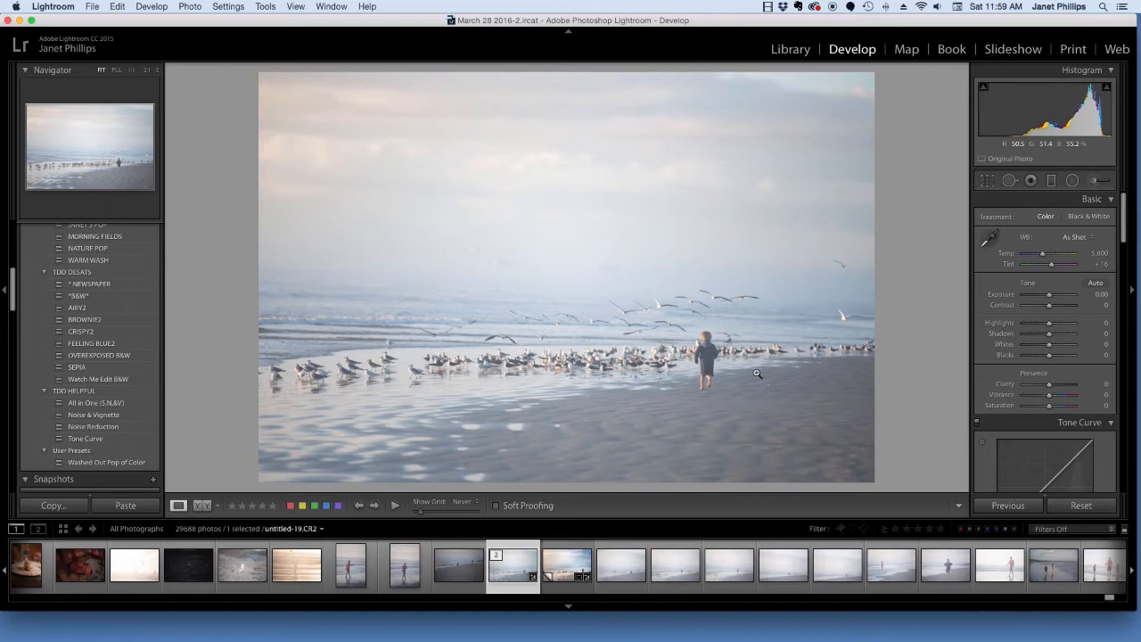
click(1041, 256)
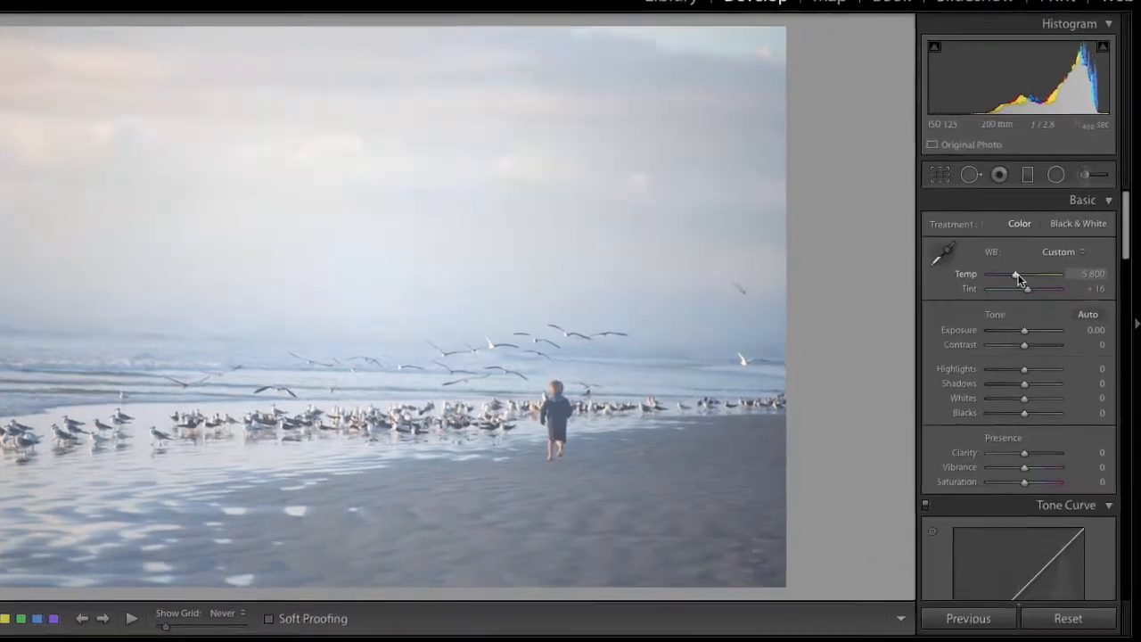
drag(1020, 279, 1025, 279)
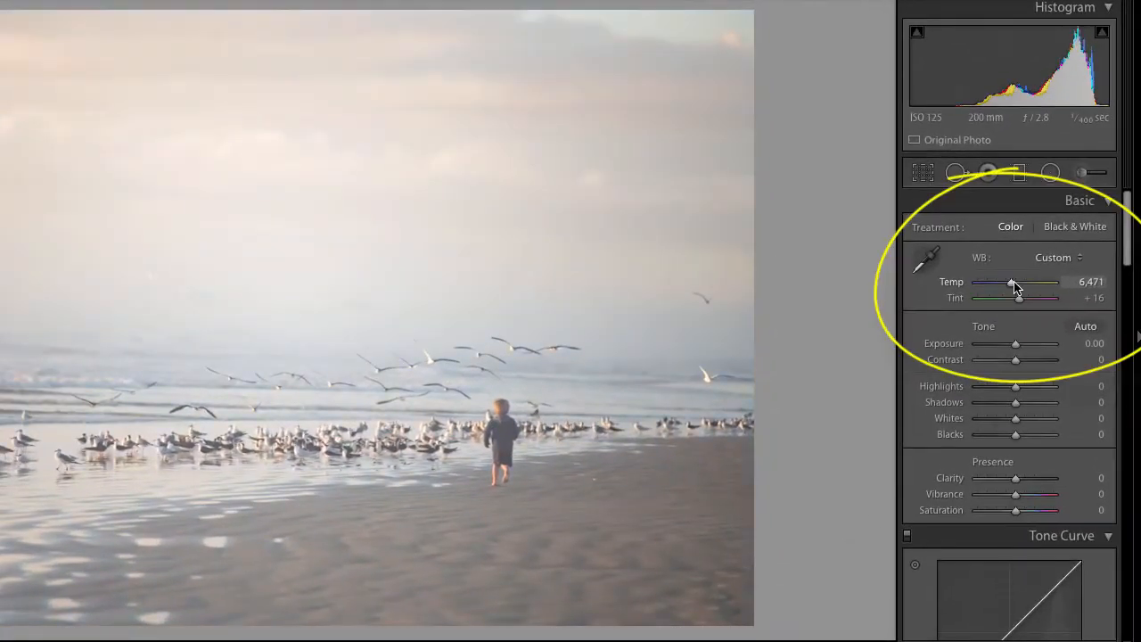
drag(1019, 286, 1011, 288)
click(1094, 282)
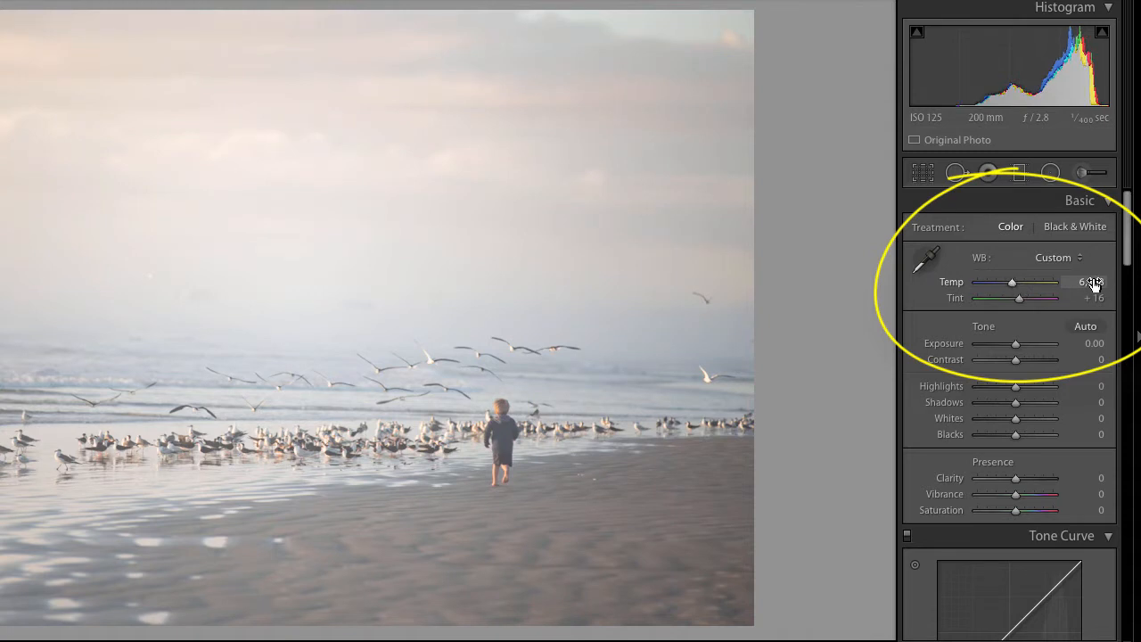
text(600)
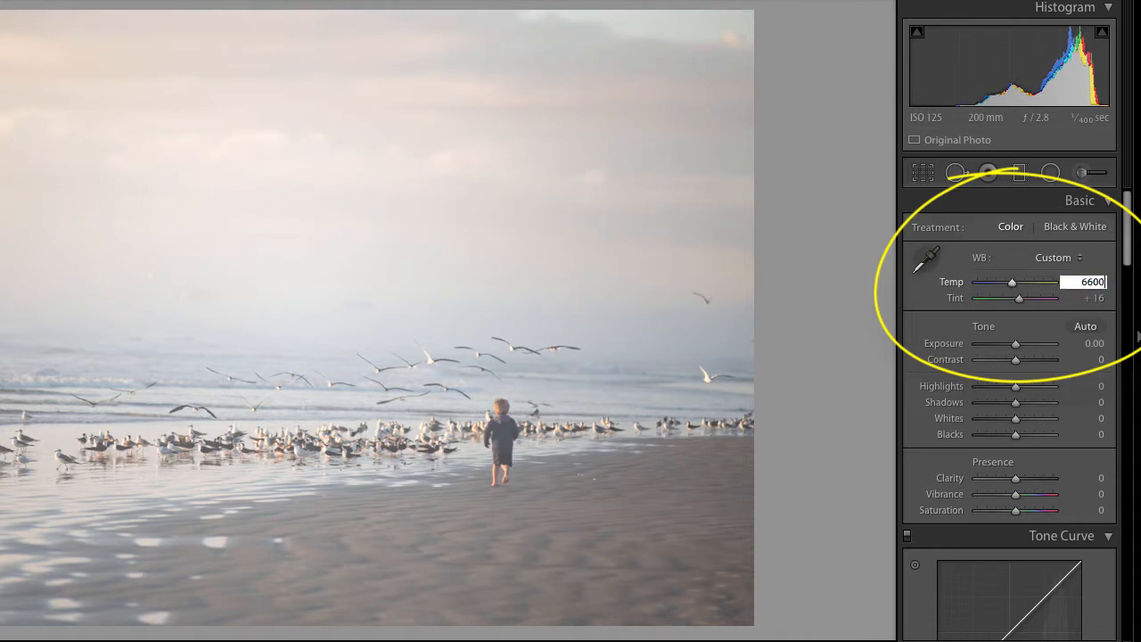
key(Return)
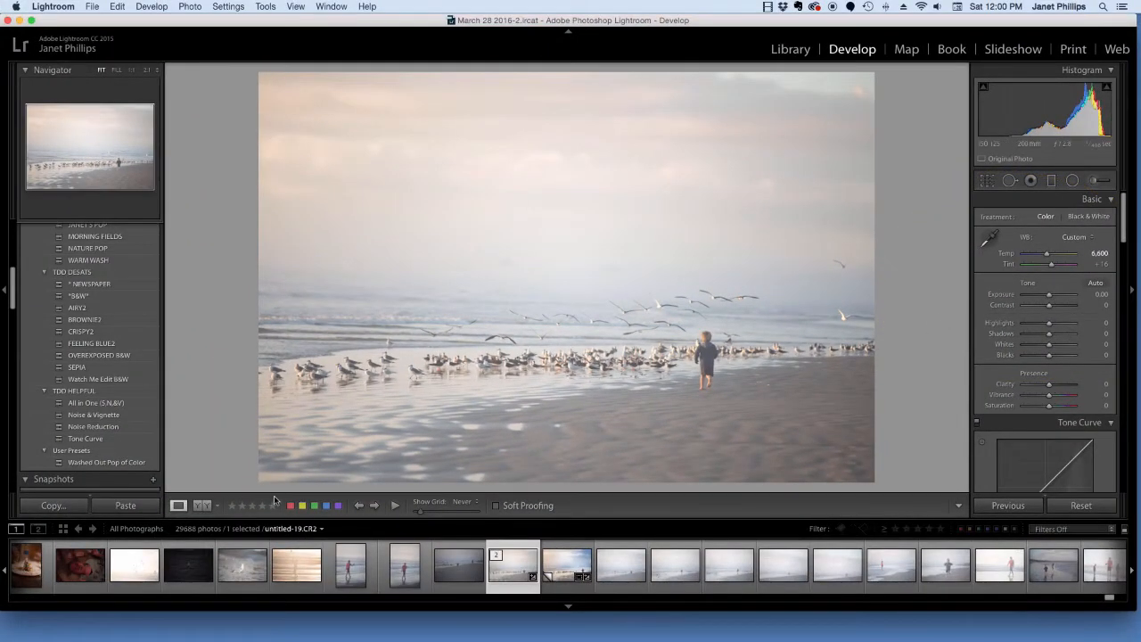
click(203, 506)
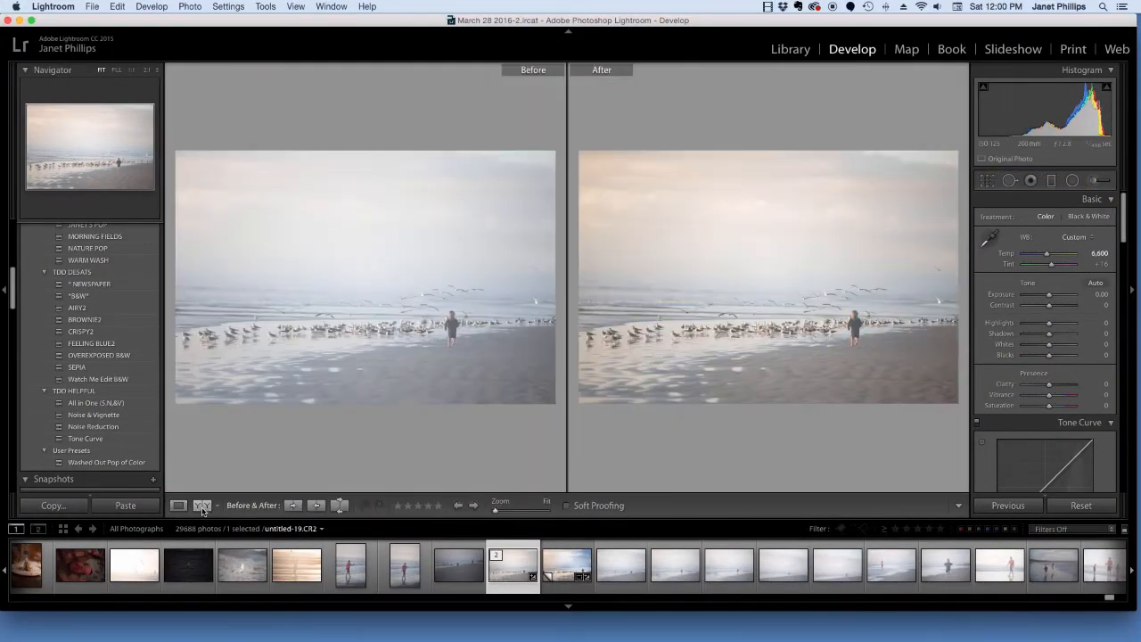
click(179, 505)
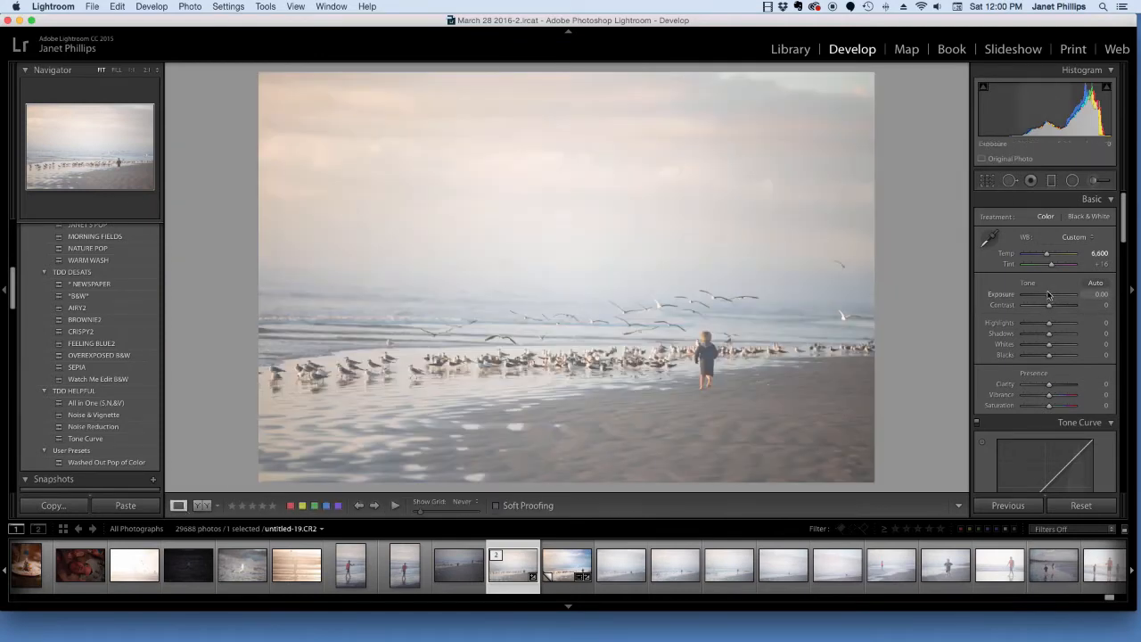
Step: Set the Exposure to +0.20 and the Contrast to +50, checking the result against the original photo
drag(1049, 298, 1050, 299)
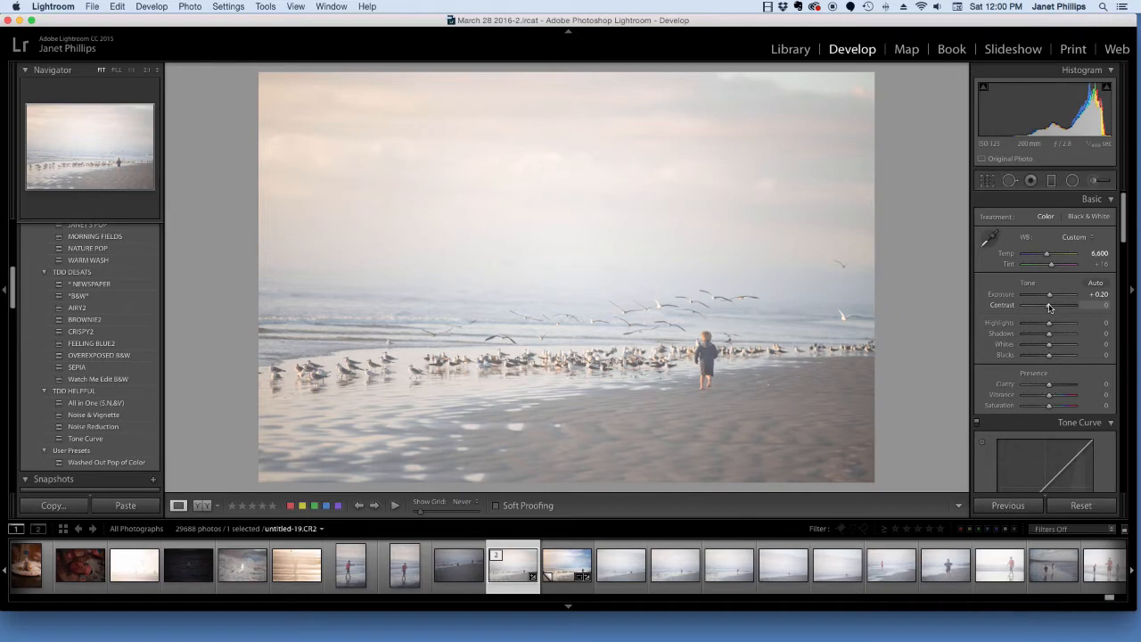
drag(1052, 308, 1062, 308)
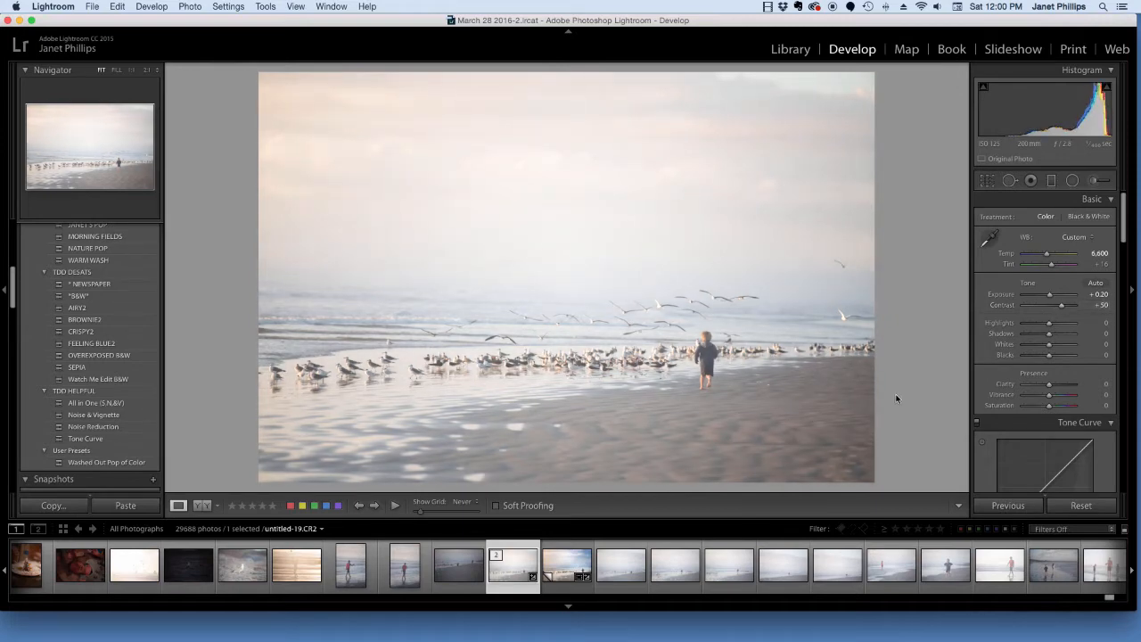
click(203, 506)
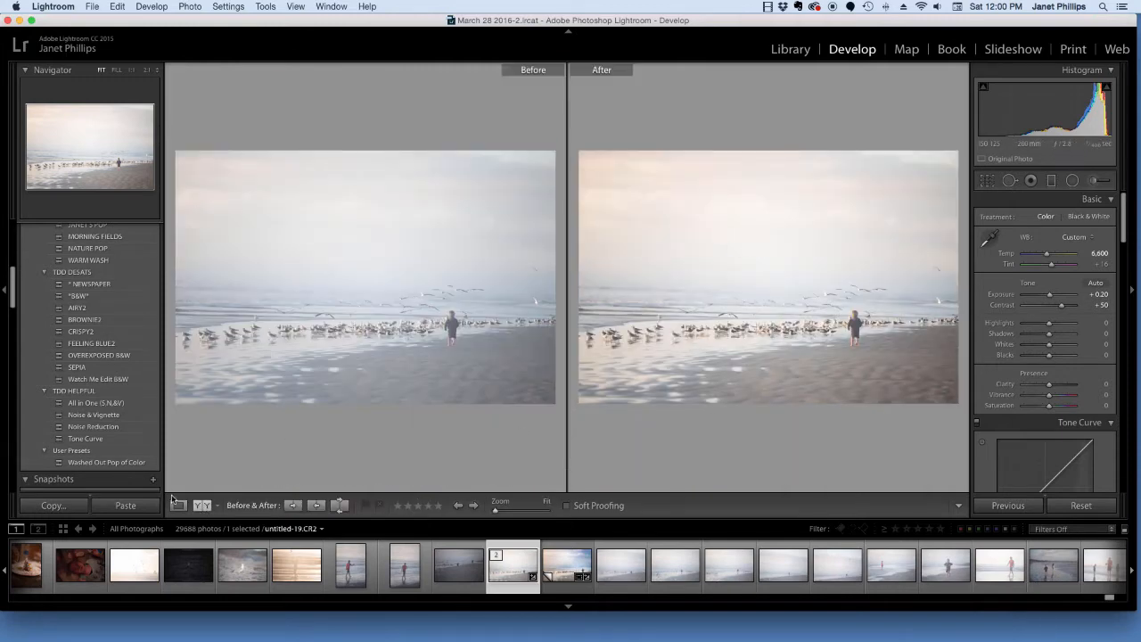
click(178, 505)
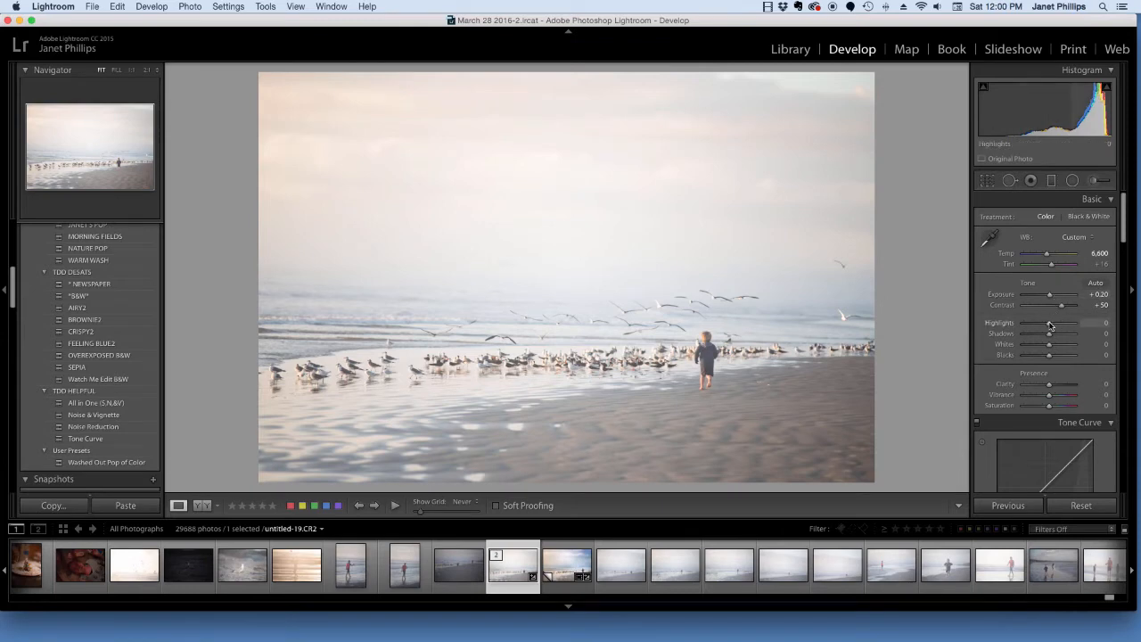
Step: Examine the birds at the waterline close up and return to the full photo
click(476, 364)
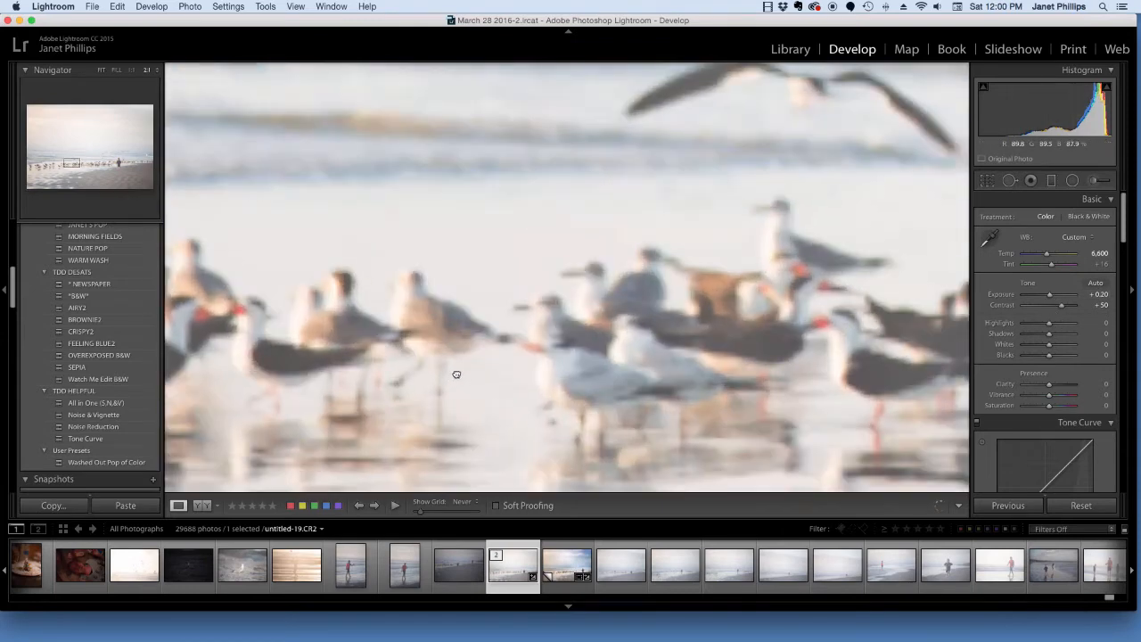
drag(454, 375, 470, 337)
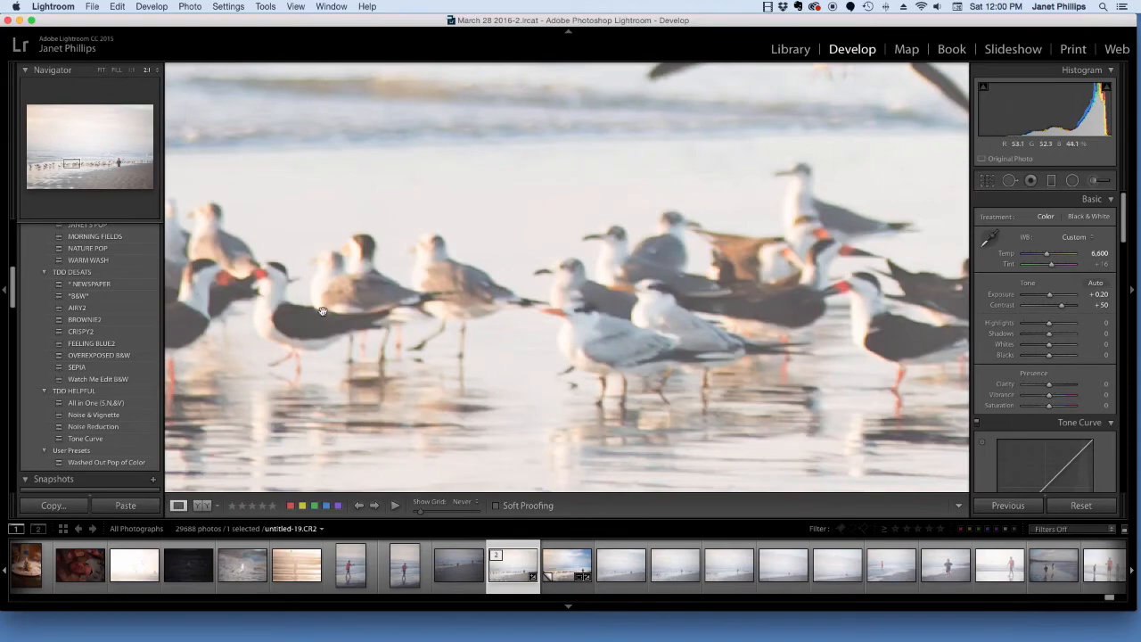
click(243, 187)
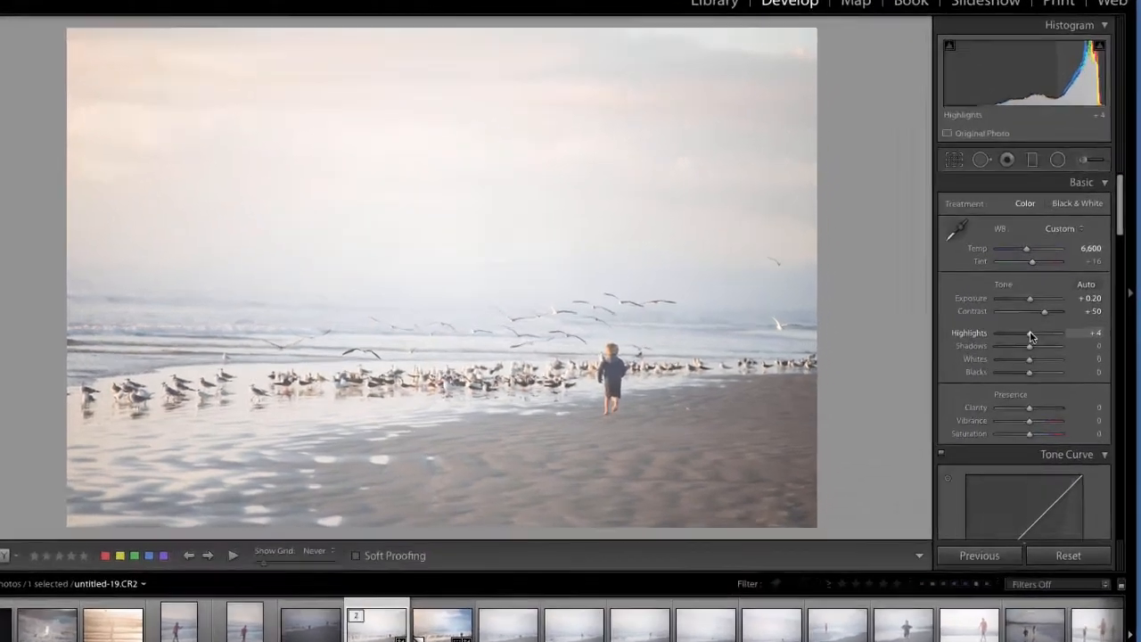
Step: Set the Highlights to -62 on the beach photo and check the effect on the image
drag(1051, 325, 980, 349)
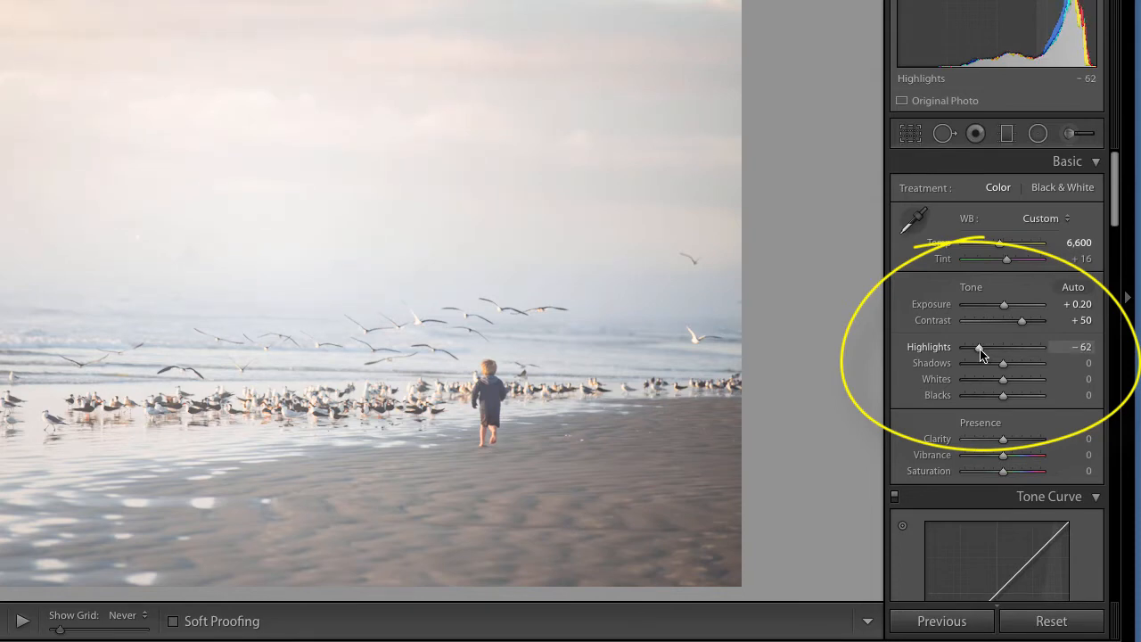
click(199, 417)
click(195, 382)
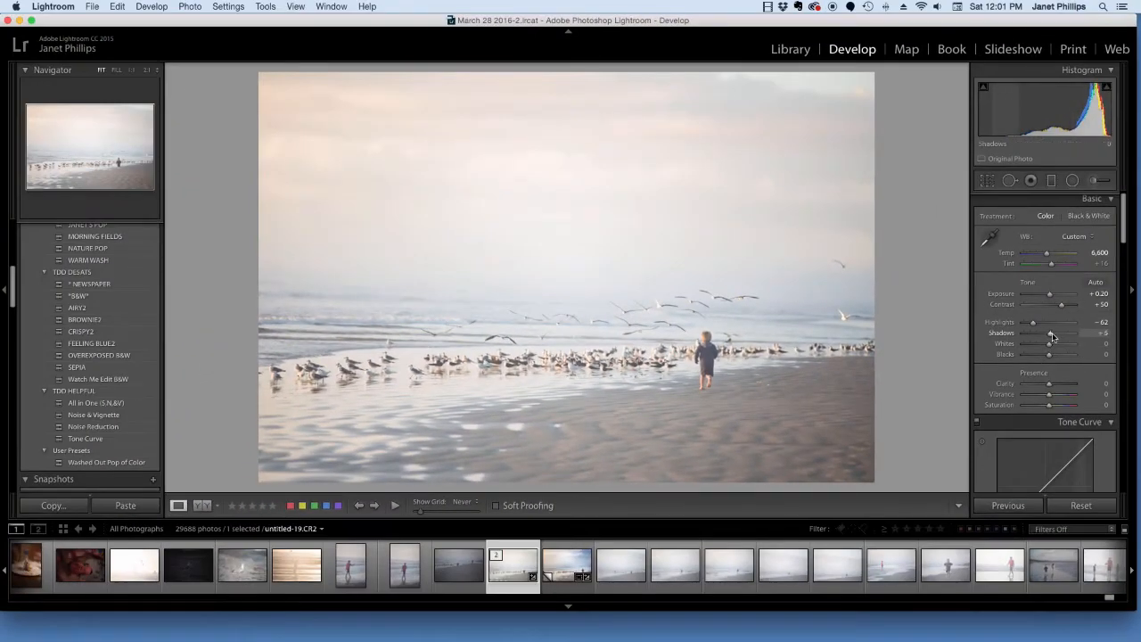
Step: Set the Shadows to +27 and the Whites to +57, comparing the result side by side with the original photo
drag(1054, 336, 1057, 337)
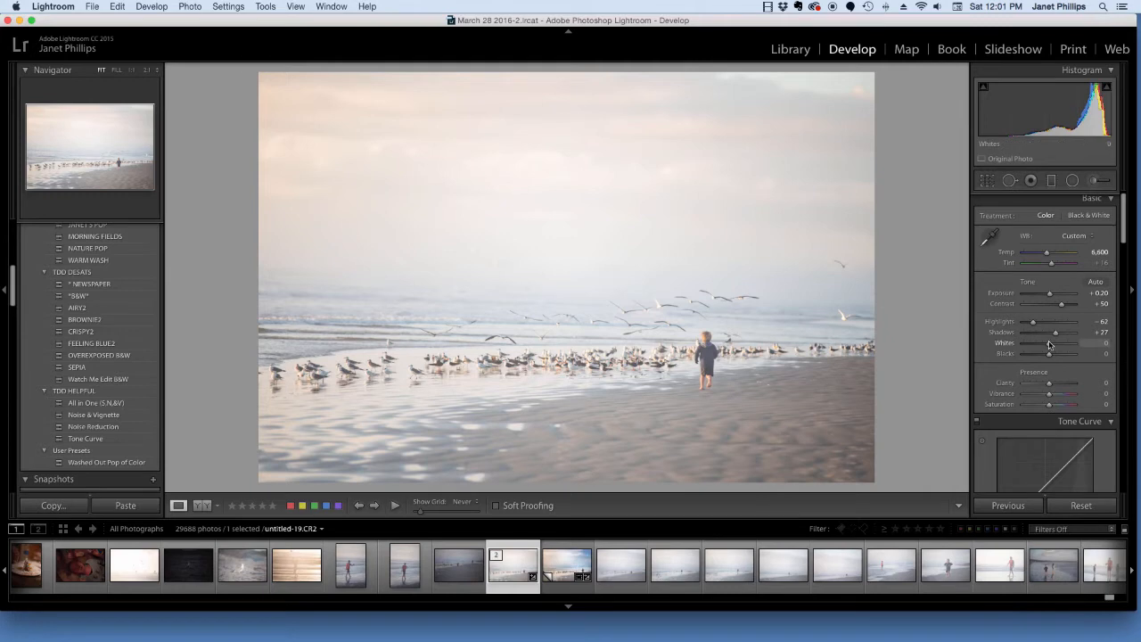
drag(1049, 346, 1062, 347)
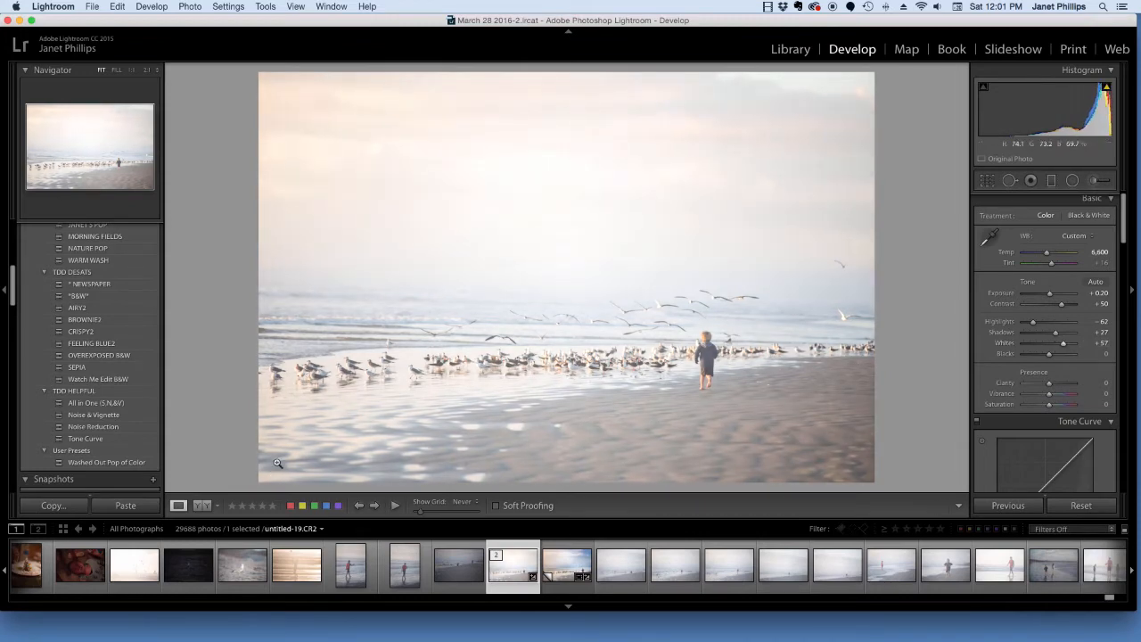
click(201, 506)
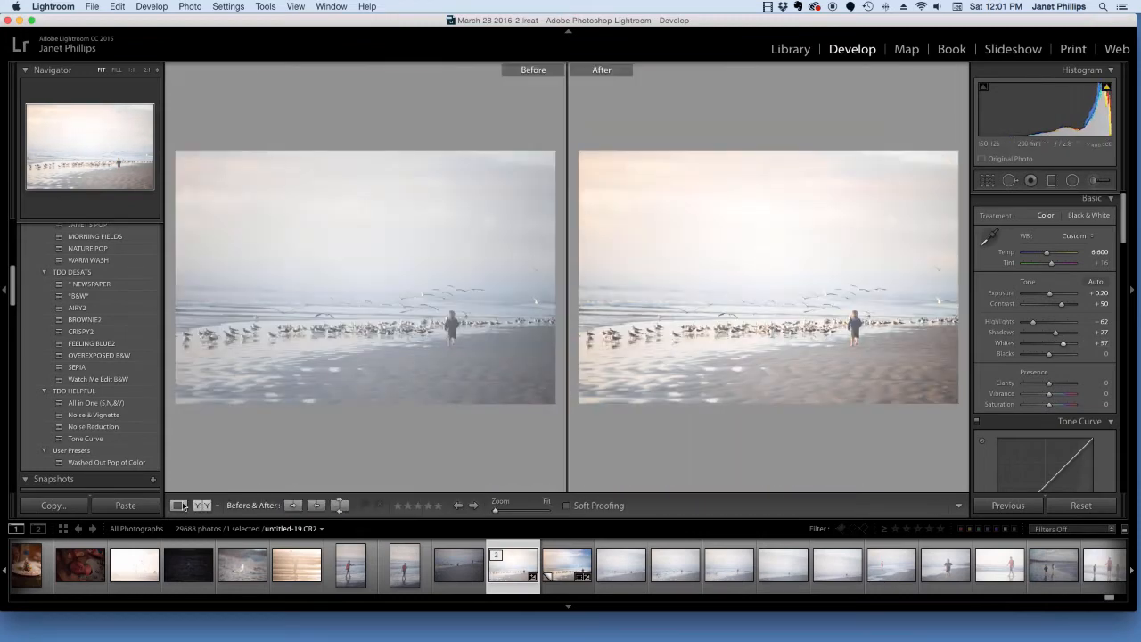
click(179, 506)
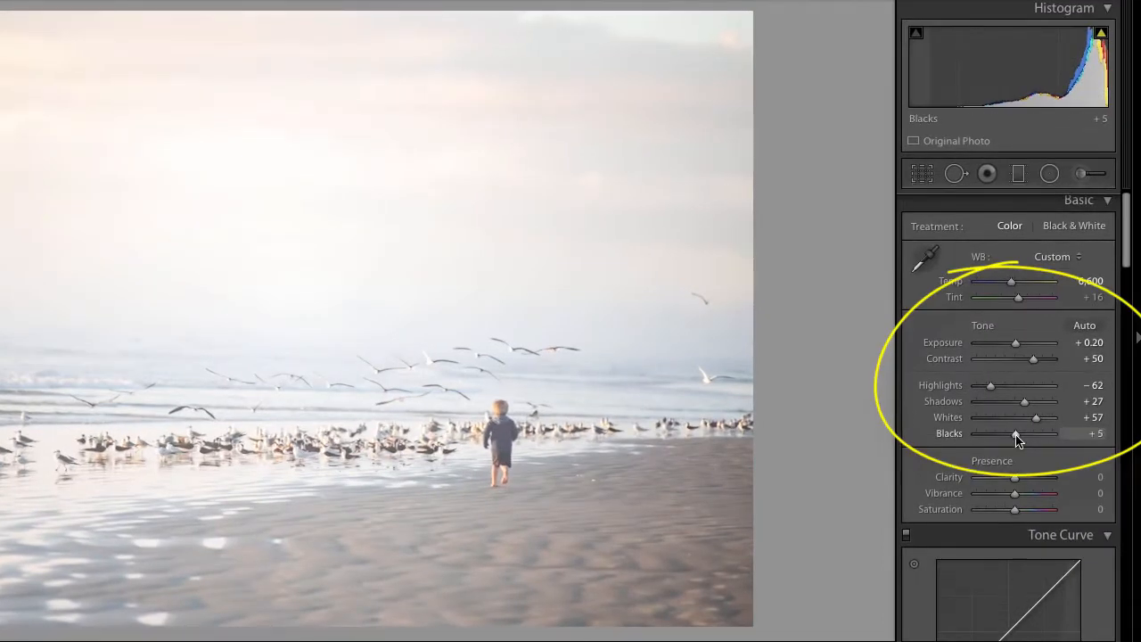
Step: Set the Blacks to -21 after testing darker values, and compare the photo before and after
drag(1017, 440, 997, 441)
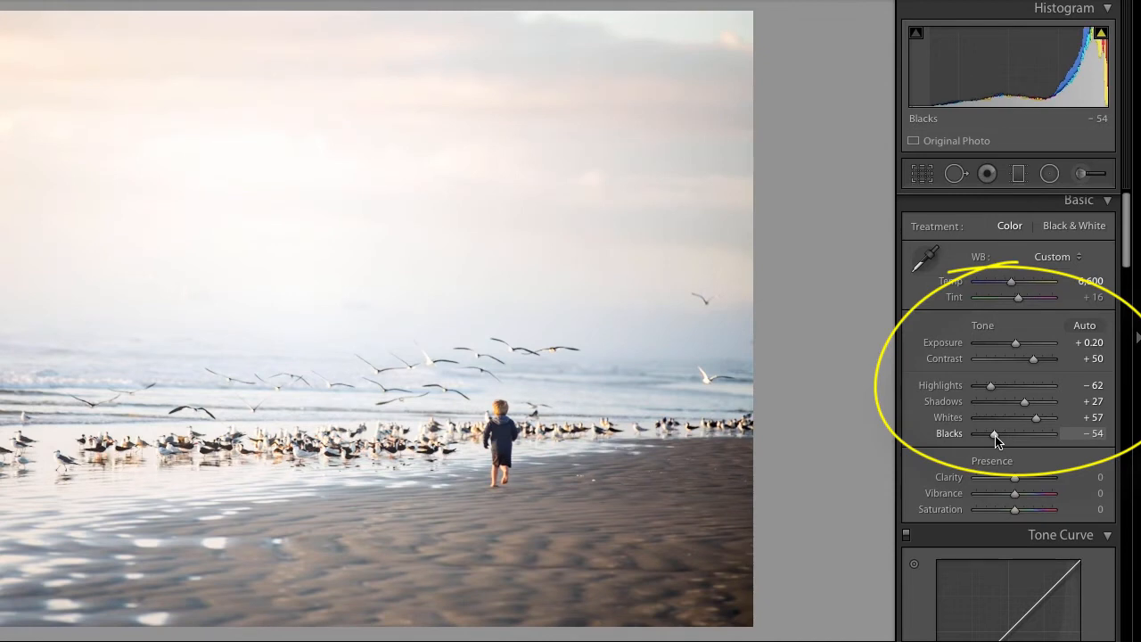
drag(997, 442, 1007, 440)
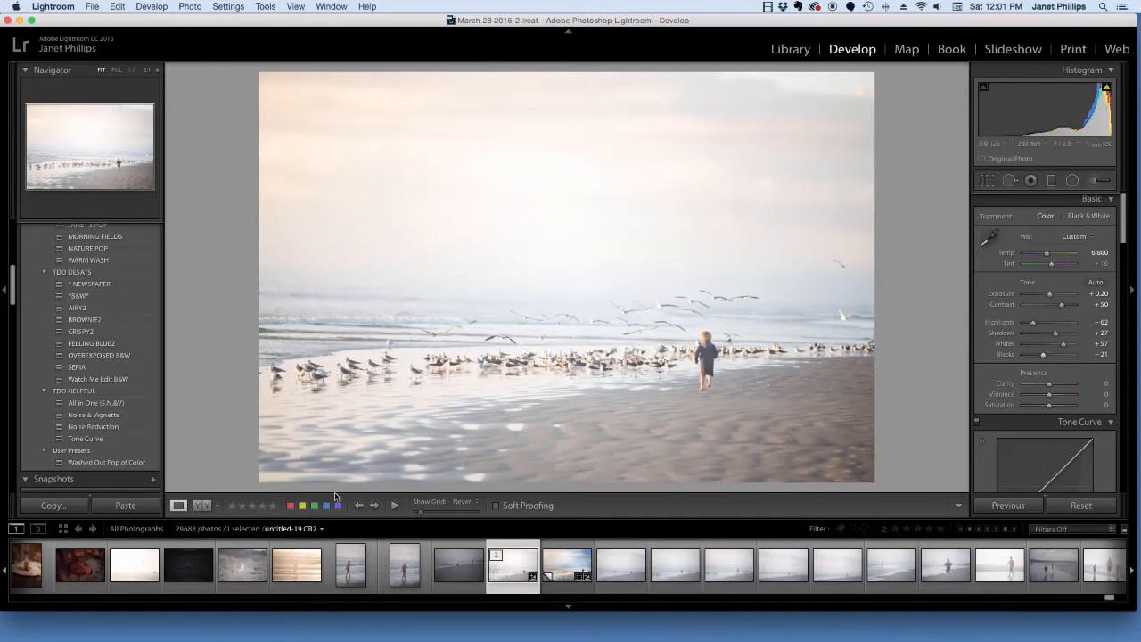
click(203, 505)
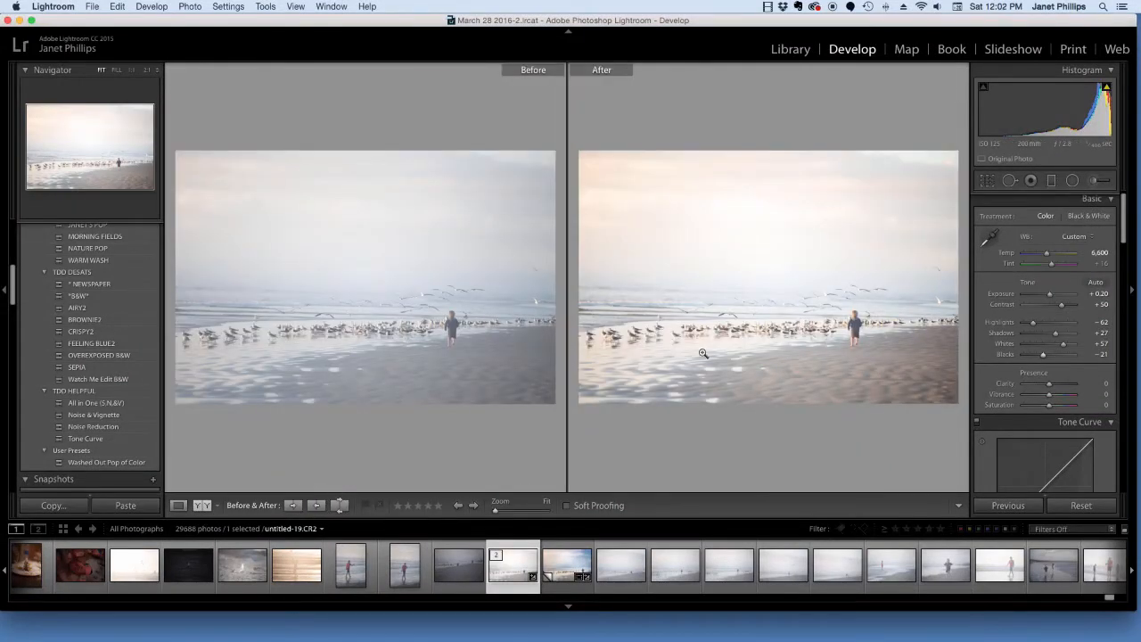
click(179, 506)
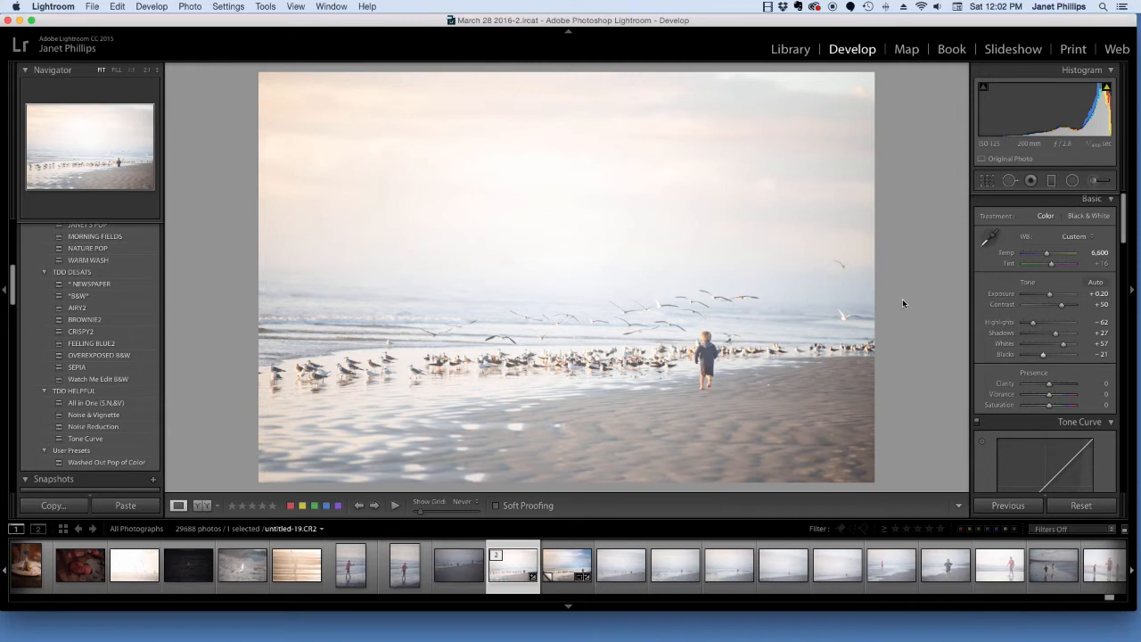
Step: Crop the photo at its original aspect with a -1.04 straightening angle, trimming the upper sky and the beach beyond the boy
key(r)
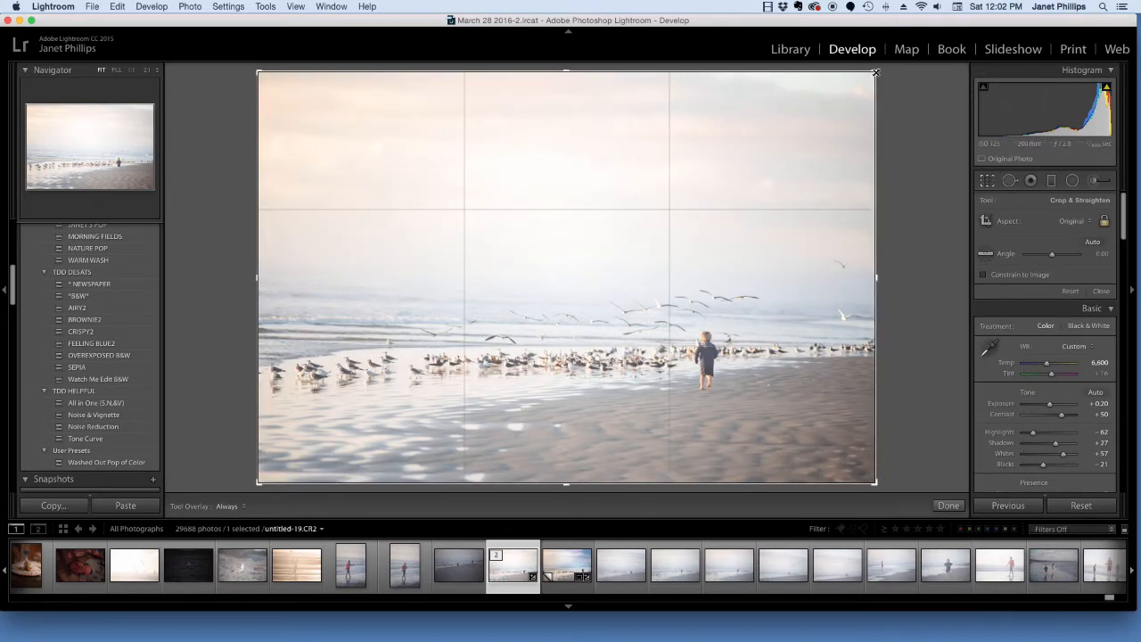
drag(878, 74, 895, 288)
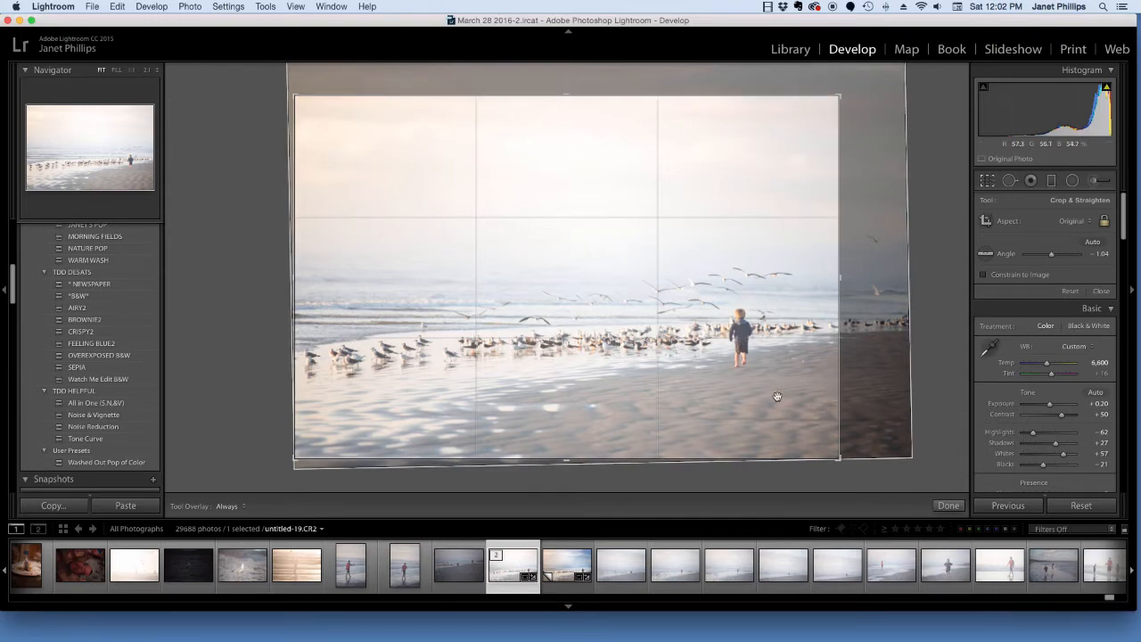
click(950, 508)
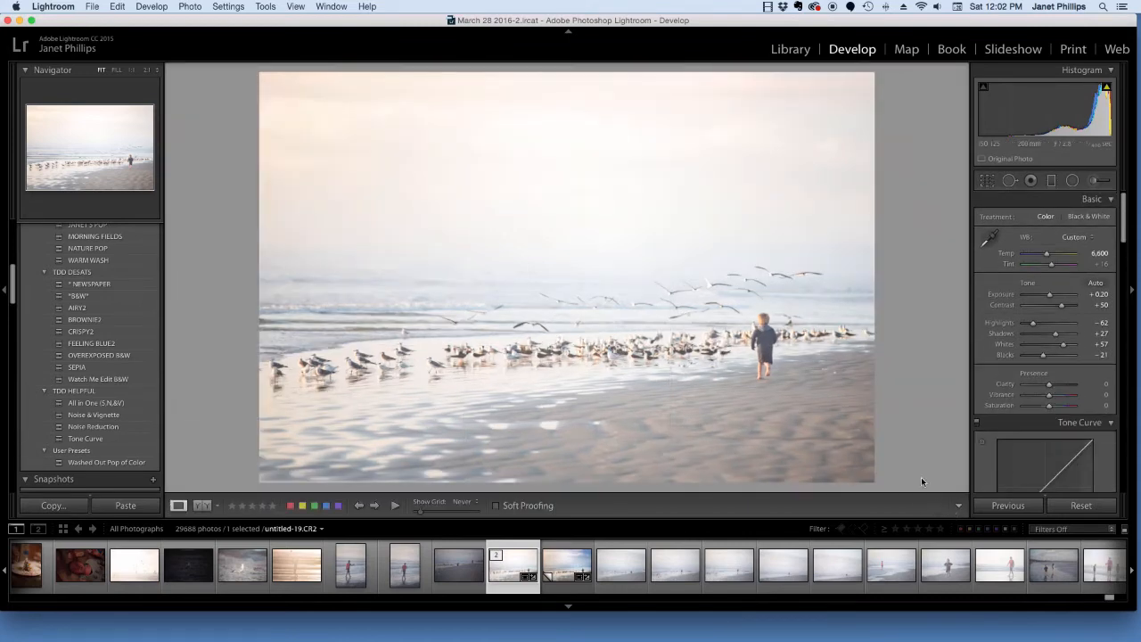
Step: Reopen the crop and shift the photo slightly left within the frame, keeping the crop size and angle
key(r)
drag(752, 395, 738, 395)
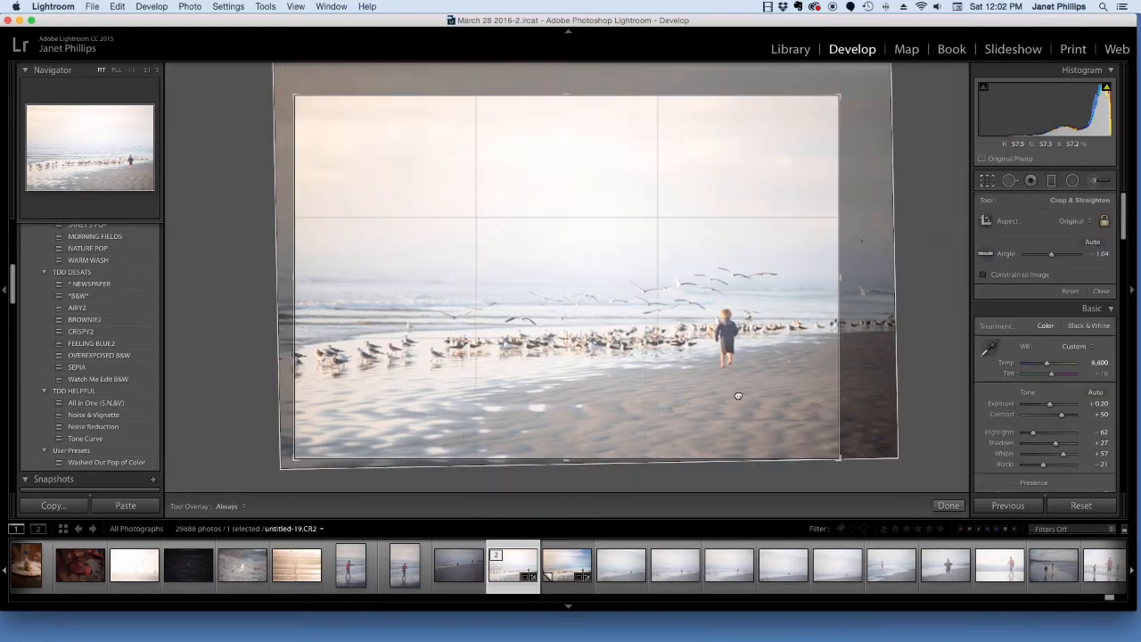
click(952, 507)
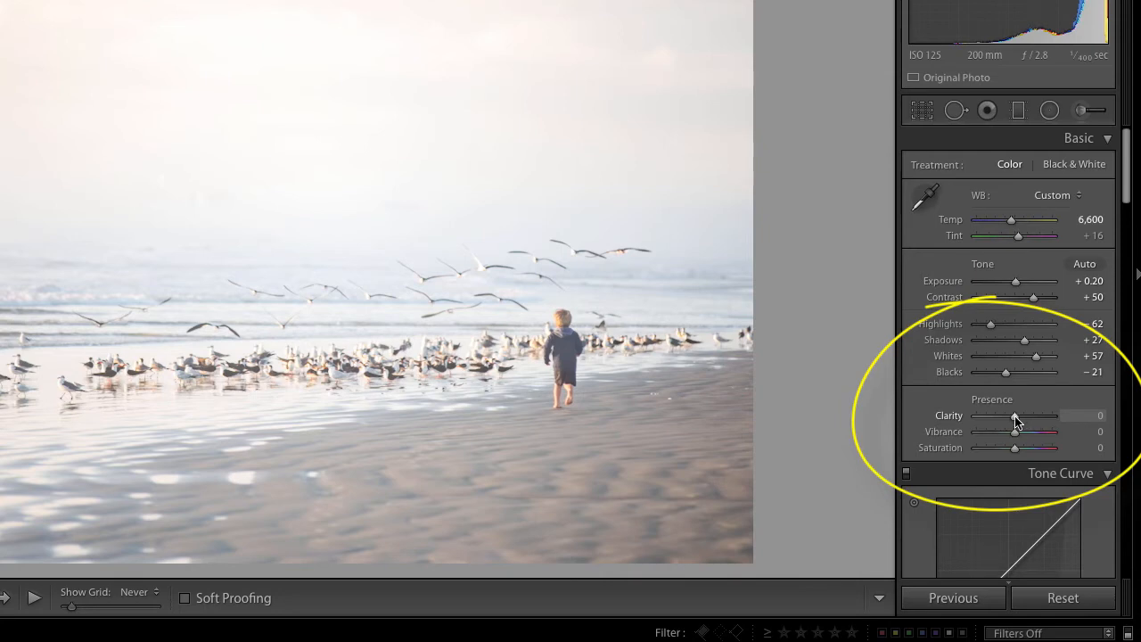
Step: Soften the photo with Clarity at -22 and deepen the Blacks to -41
drag(1017, 417, 1009, 419)
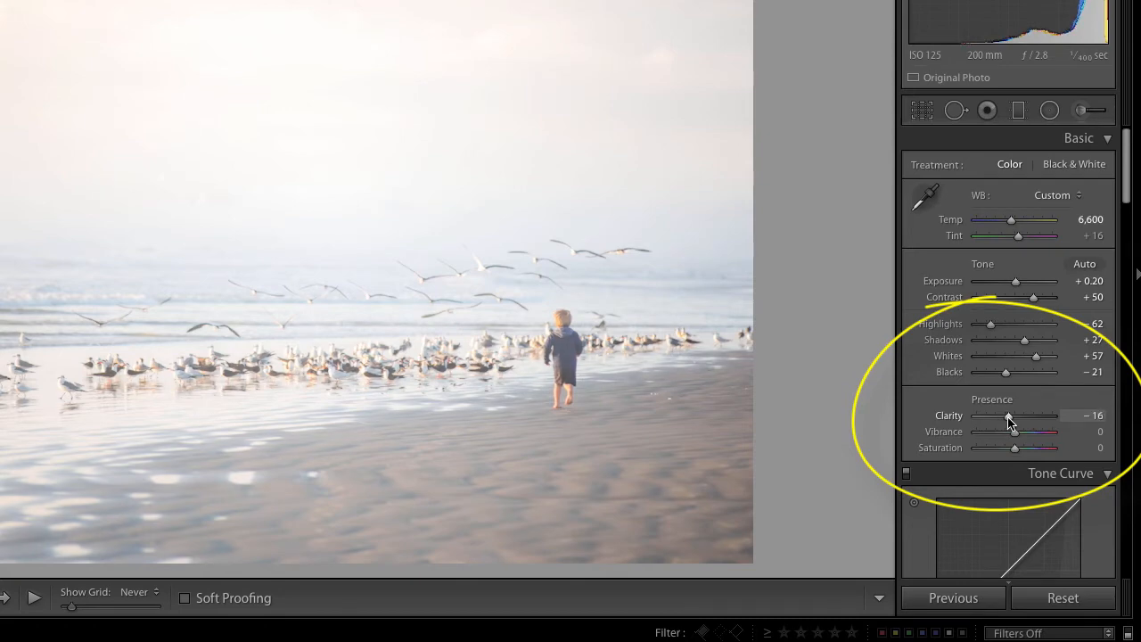
drag(1007, 373, 998, 374)
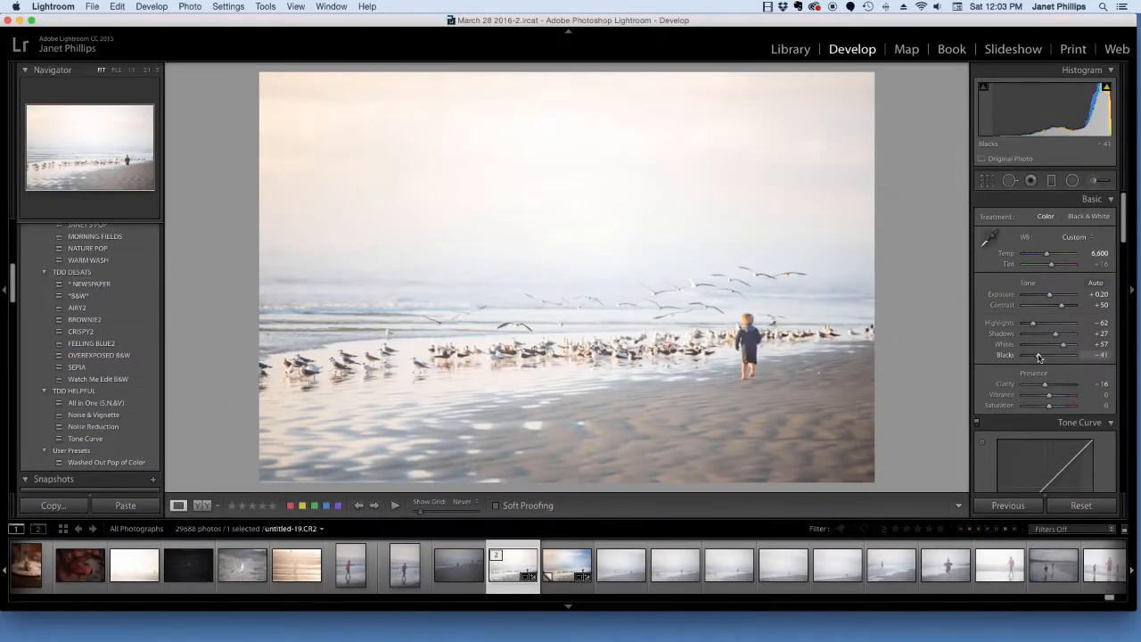
scroll(1039, 358, down, 1)
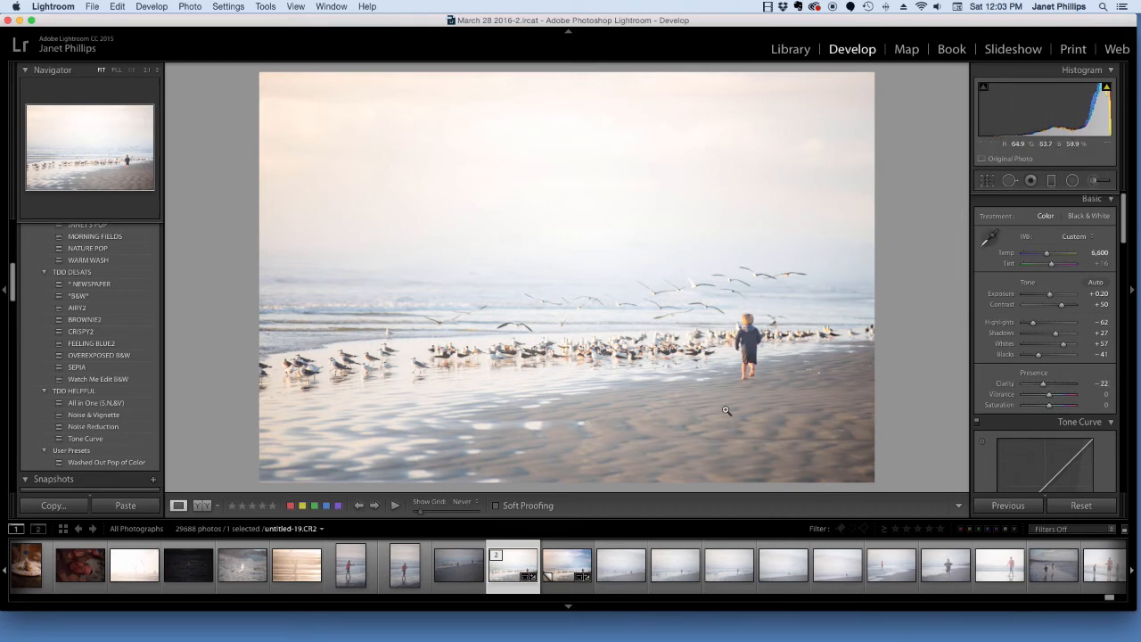
Step: Set the Blue luminance to -57 and compare the before and after versions in side-by-side and split views
scroll(1039, 379, down, 10)
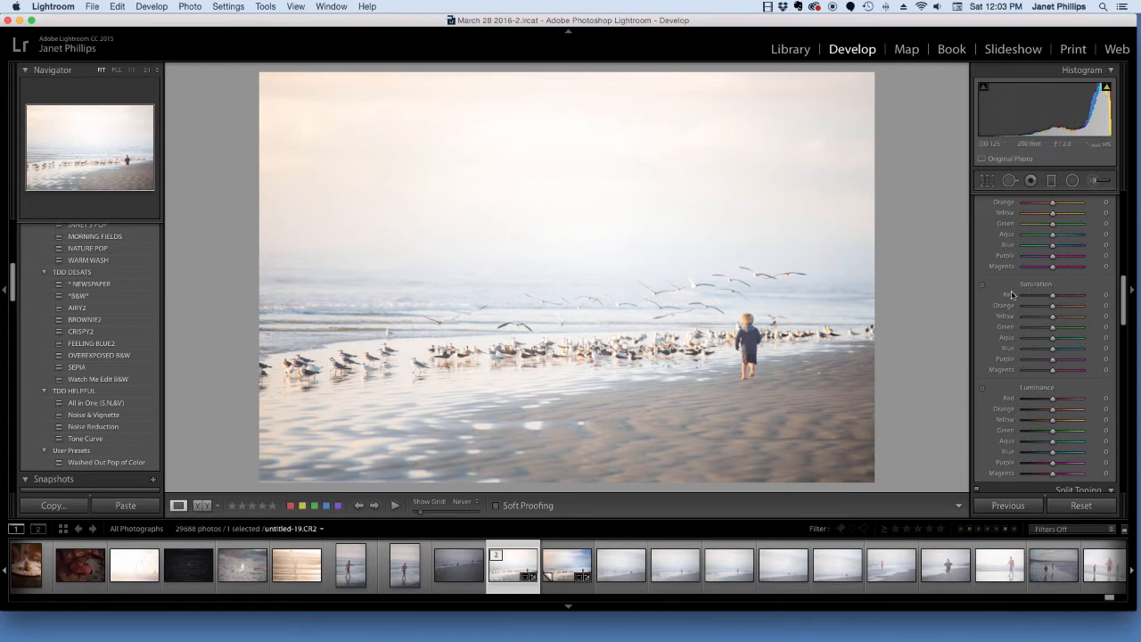
scroll(1062, 330, down, 5)
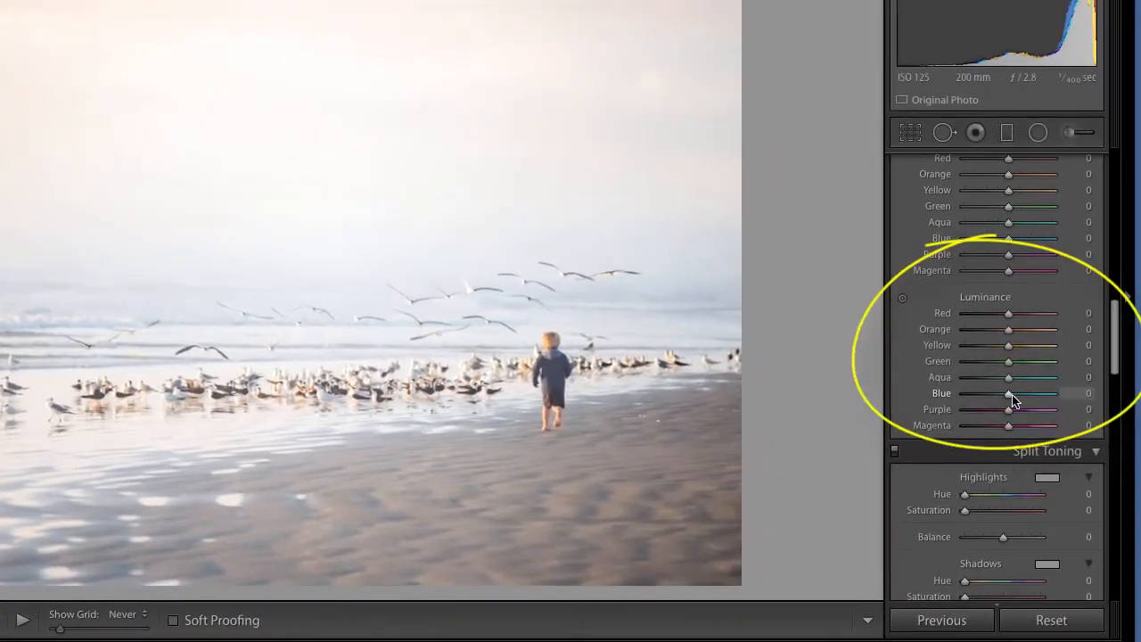
drag(1010, 399, 987, 397)
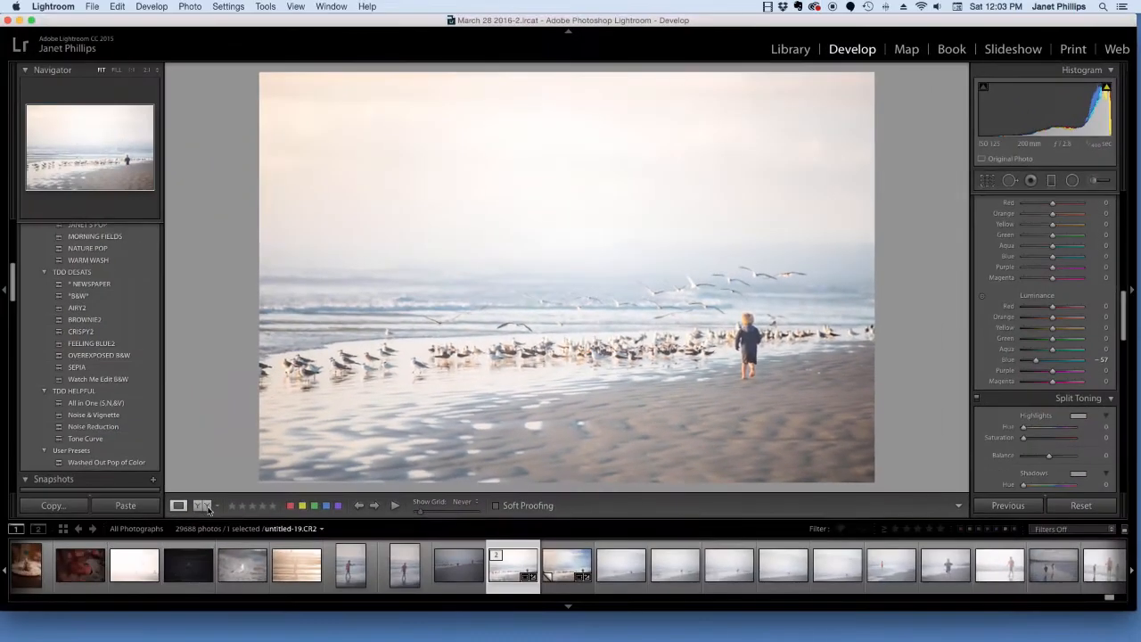
click(207, 506)
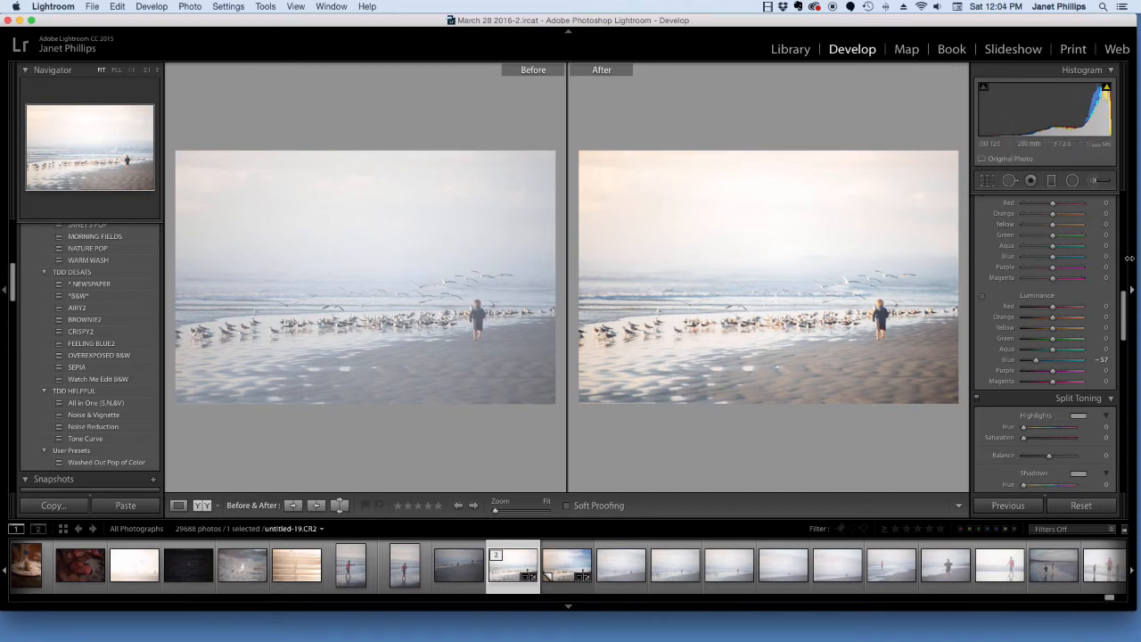
scroll(1060, 259, up, 10)
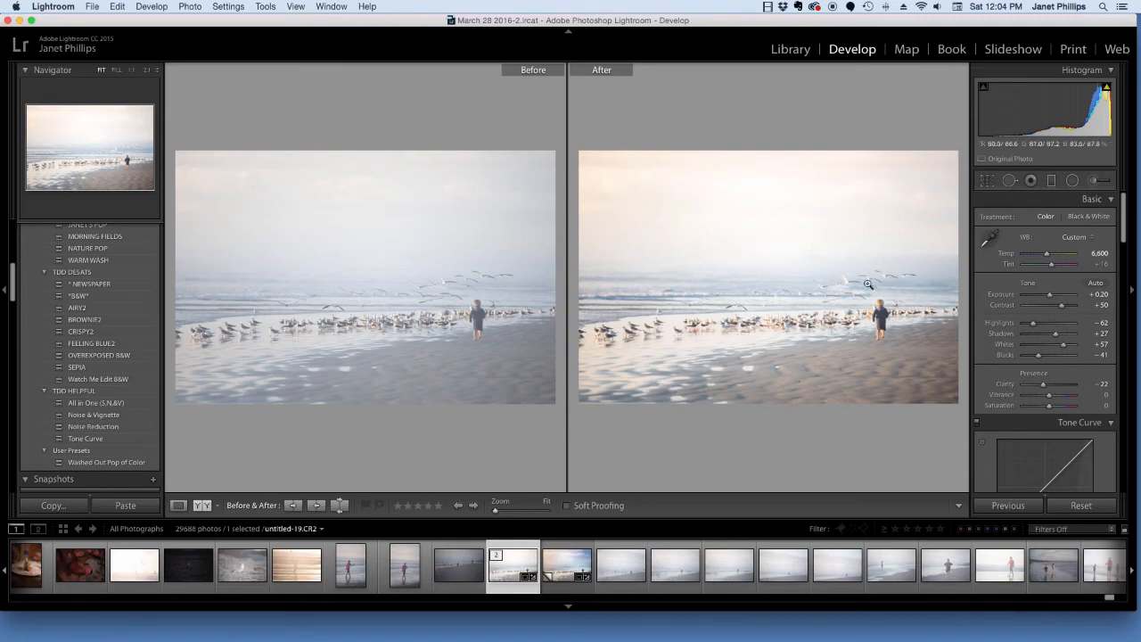
scroll(1034, 375, down, 10)
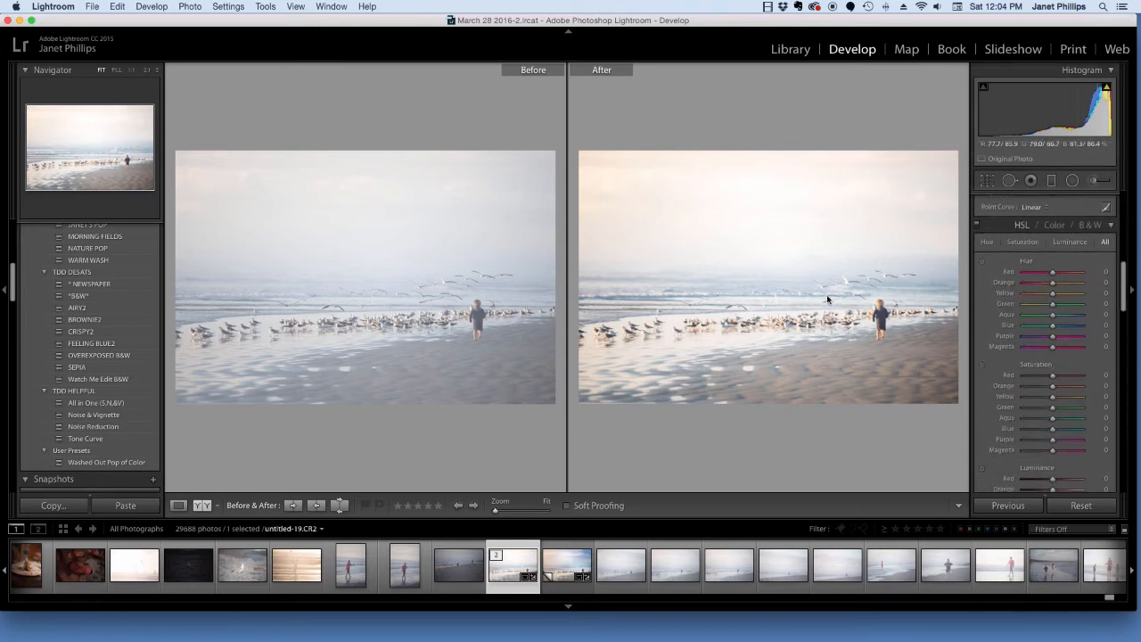
click(202, 505)
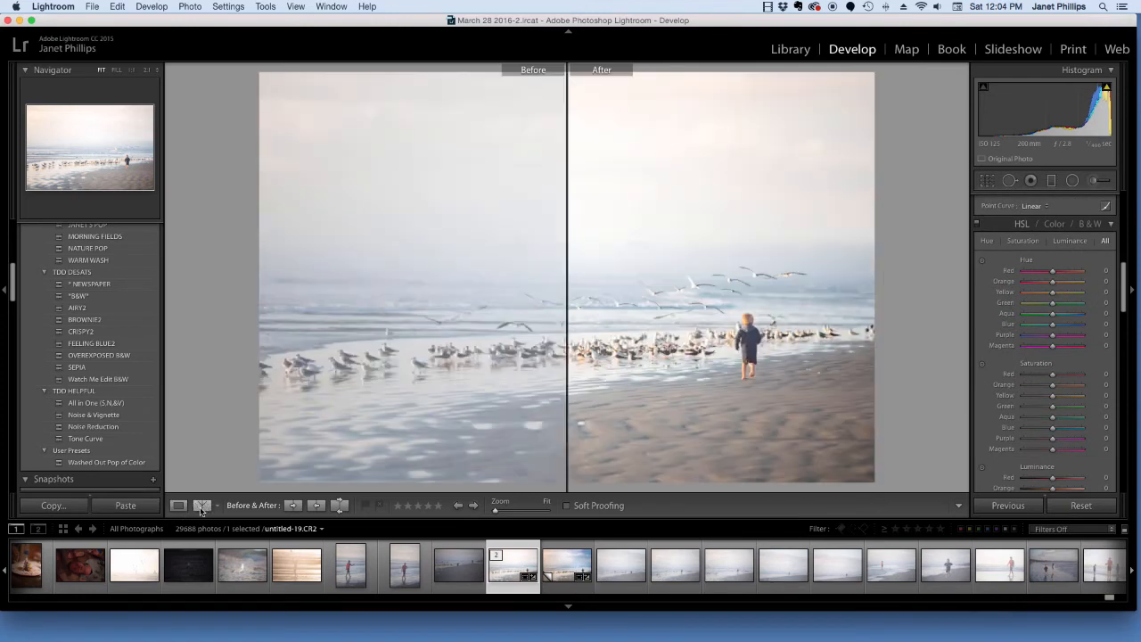
click(178, 506)
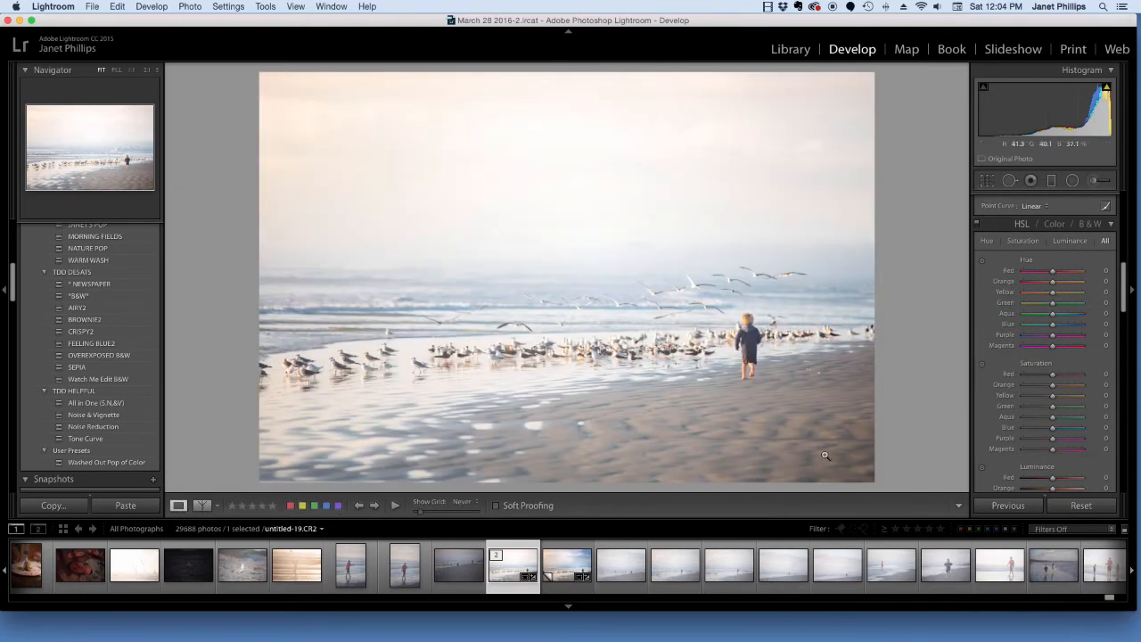
Step: Zoom in on the boy's head and use the targeted Saturation adjustment to set Orange to -17 and Yellow to -11
scroll(1050, 384, down, 5)
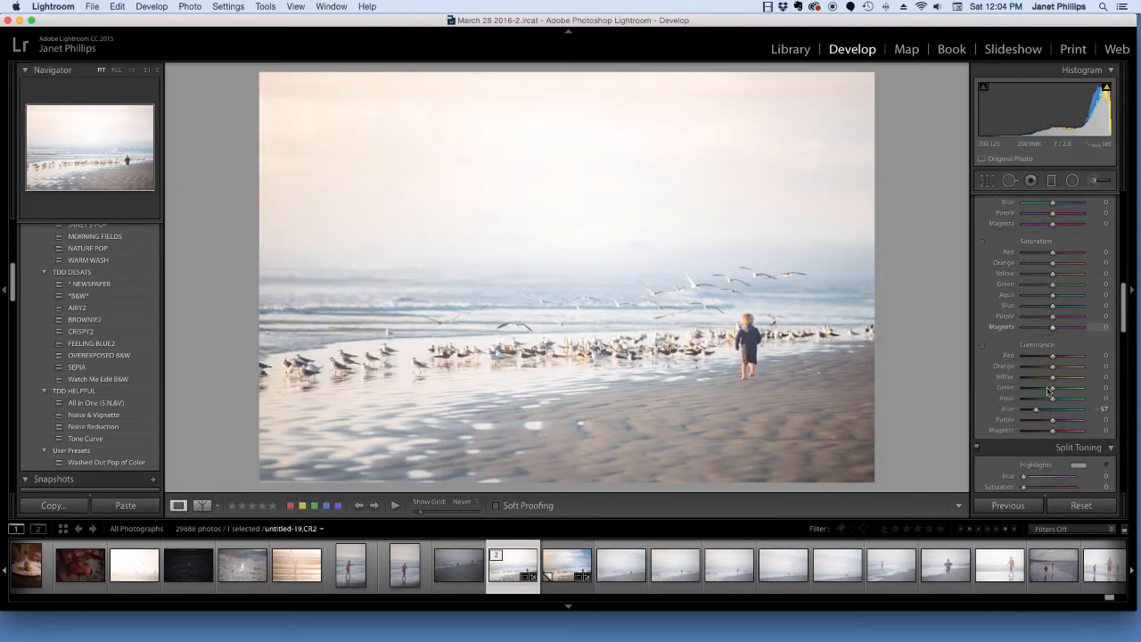
scroll(1050, 383, down, 2)
scroll(1054, 374, up, 5)
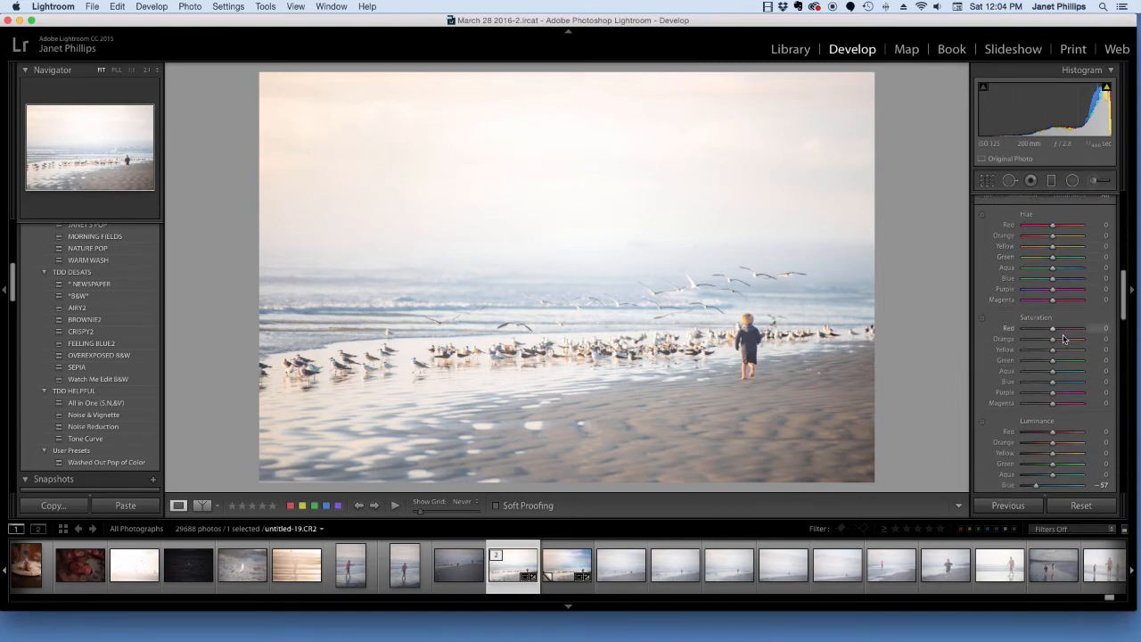
scroll(1062, 336, down, 2)
scroll(1062, 336, down, 3)
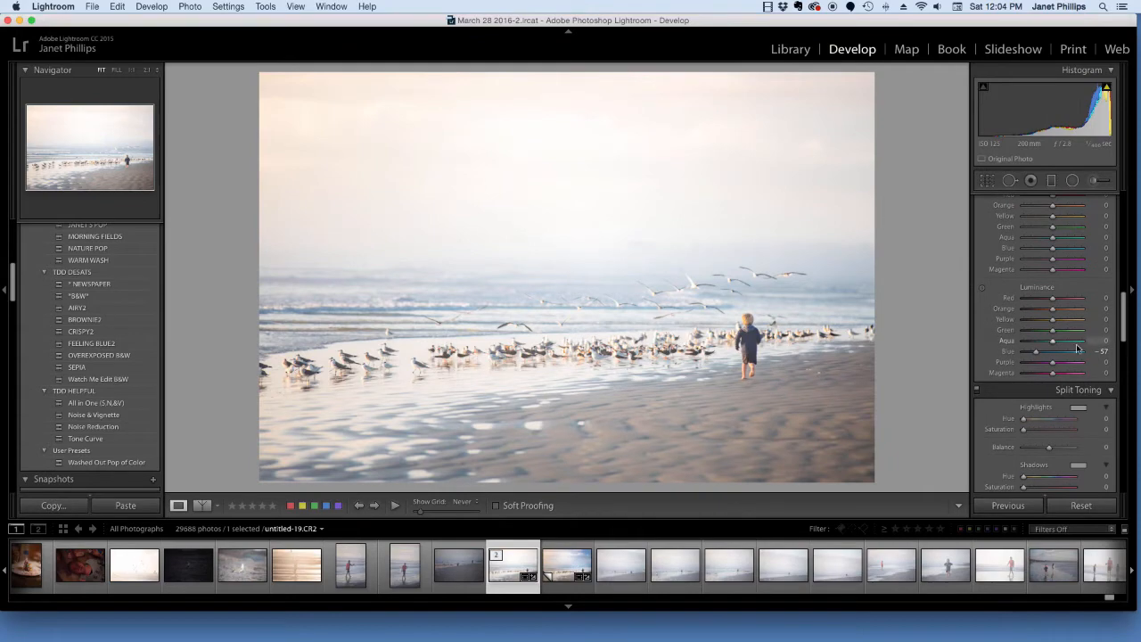
scroll(1078, 349, down, 3)
scroll(1062, 350, up, 5)
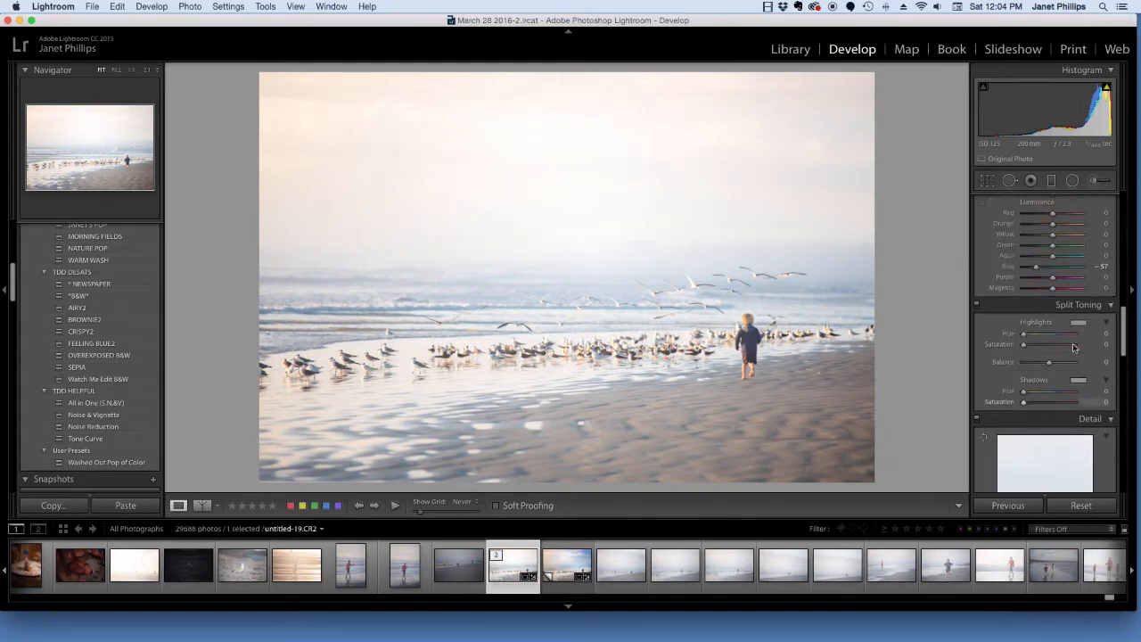
click(740, 324)
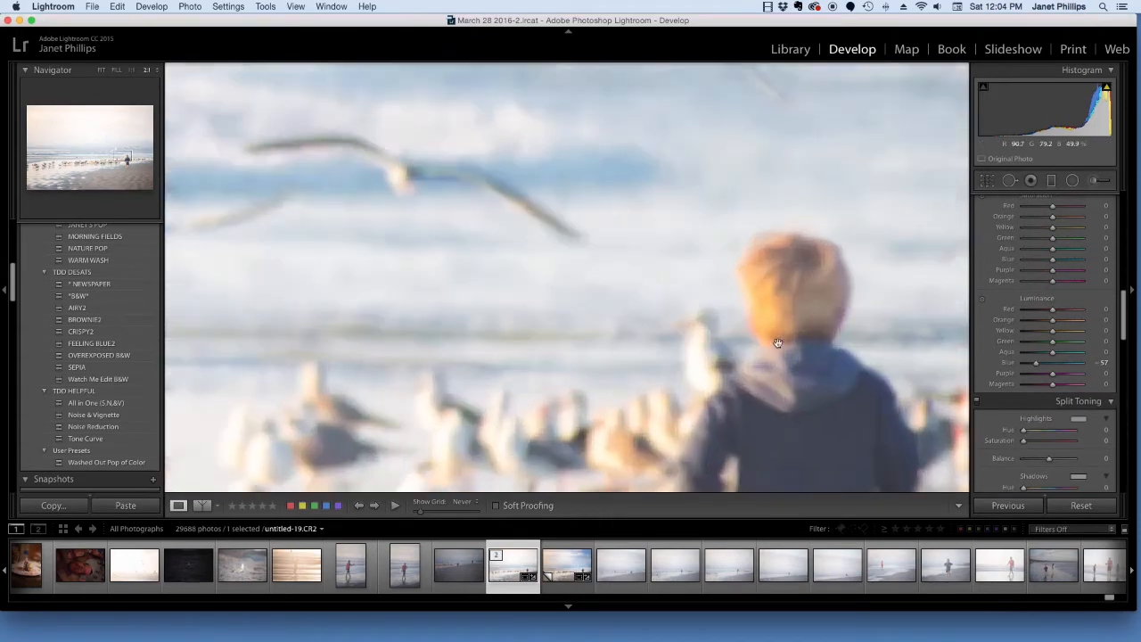
scroll(1061, 321, up, 3)
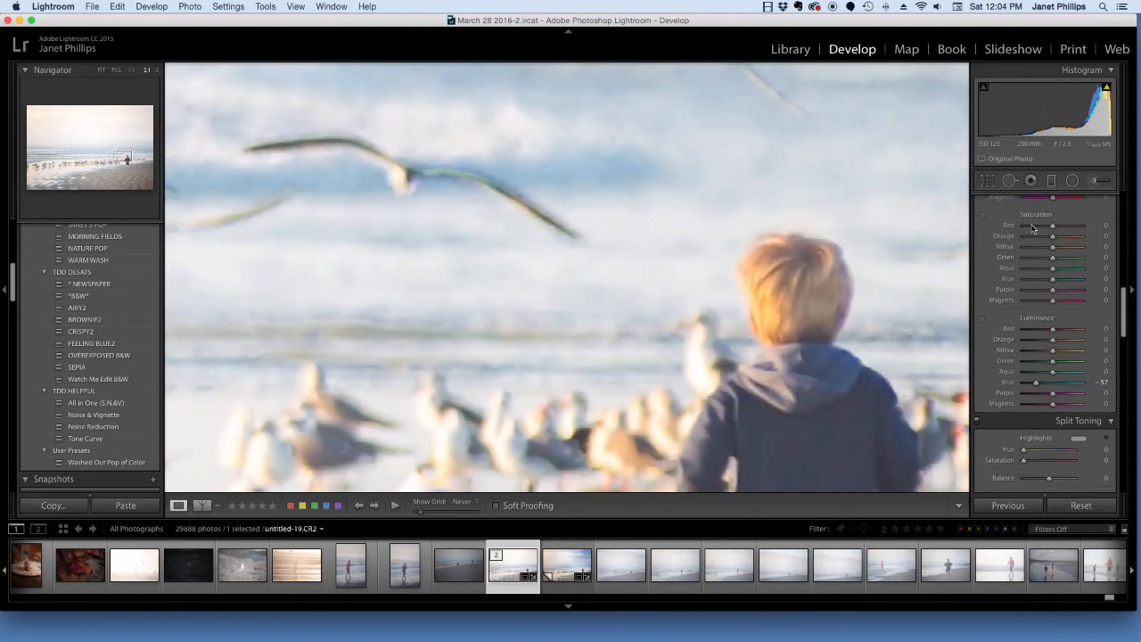
scroll(1035, 261, up, 2)
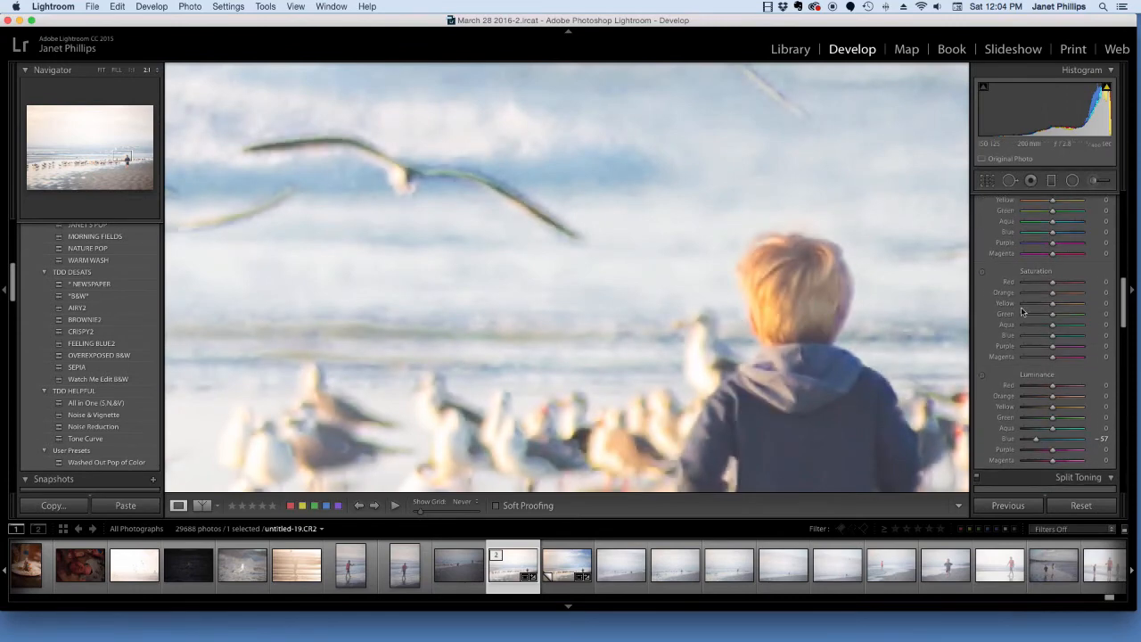
click(982, 272)
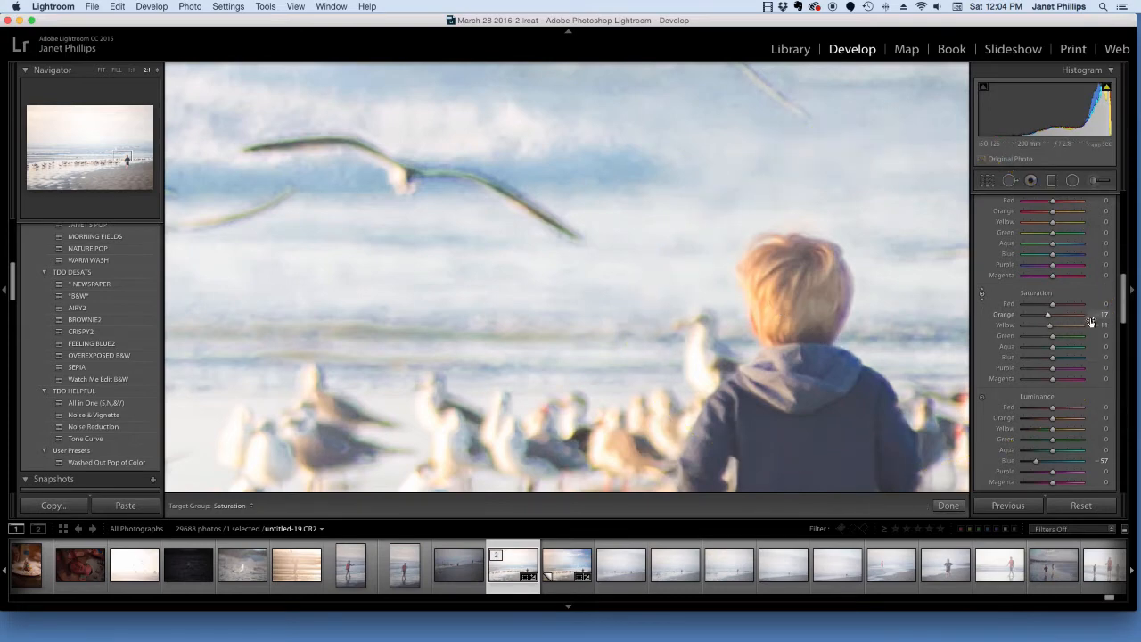
click(948, 505)
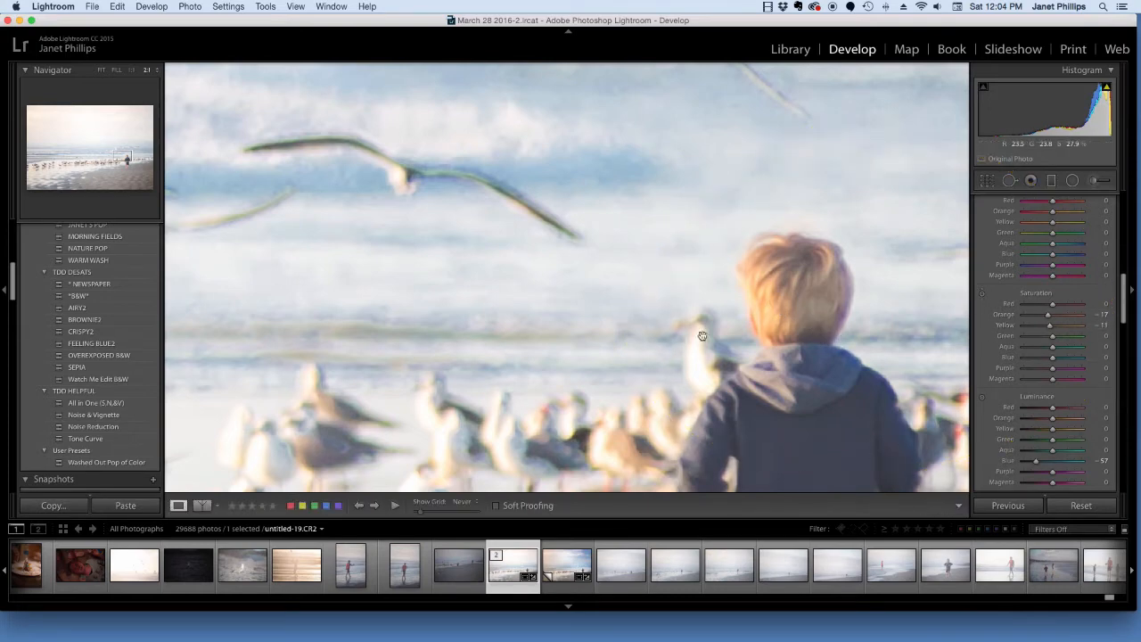
Step: Enable lens profile corrections for the photo and choose Tamron as the lens make
click(683, 319)
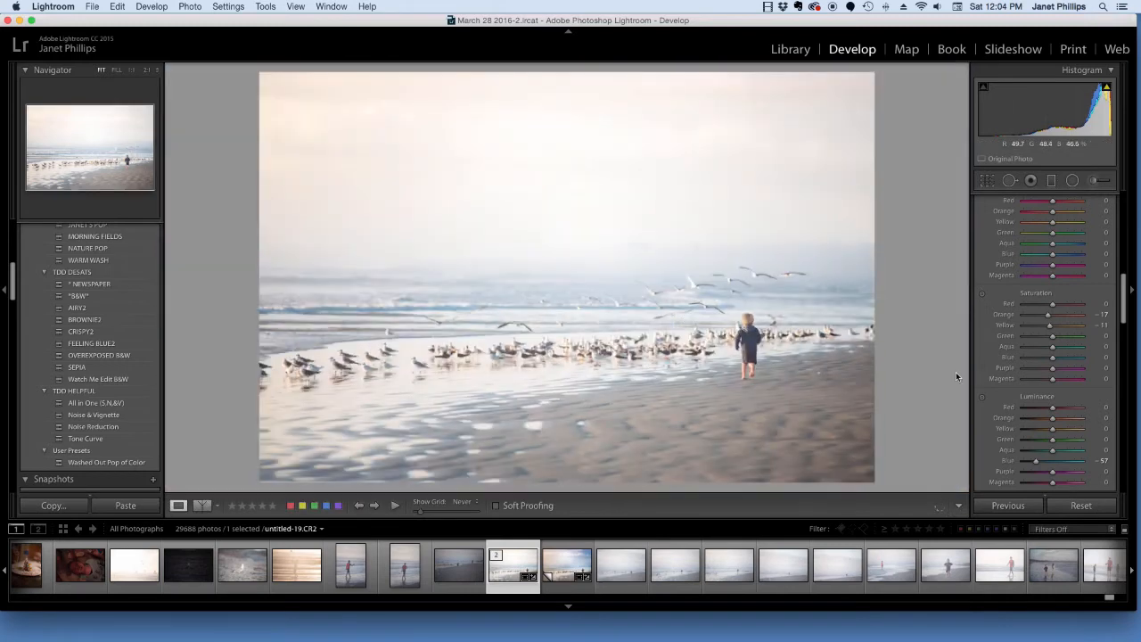
scroll(1060, 396, down, 1)
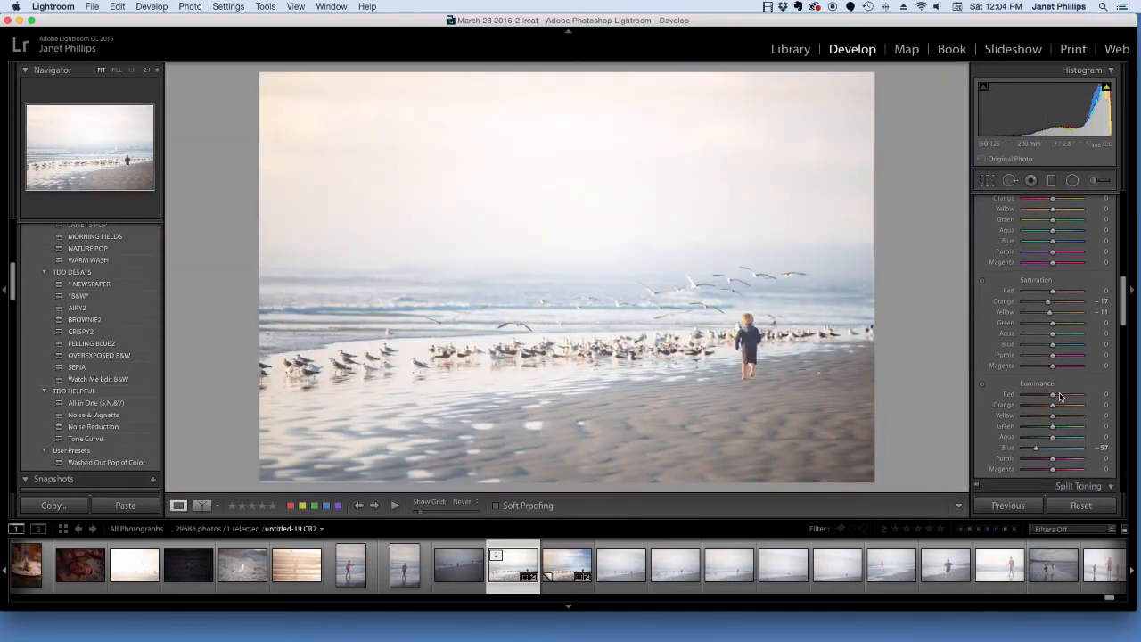
scroll(1061, 396, down, 10)
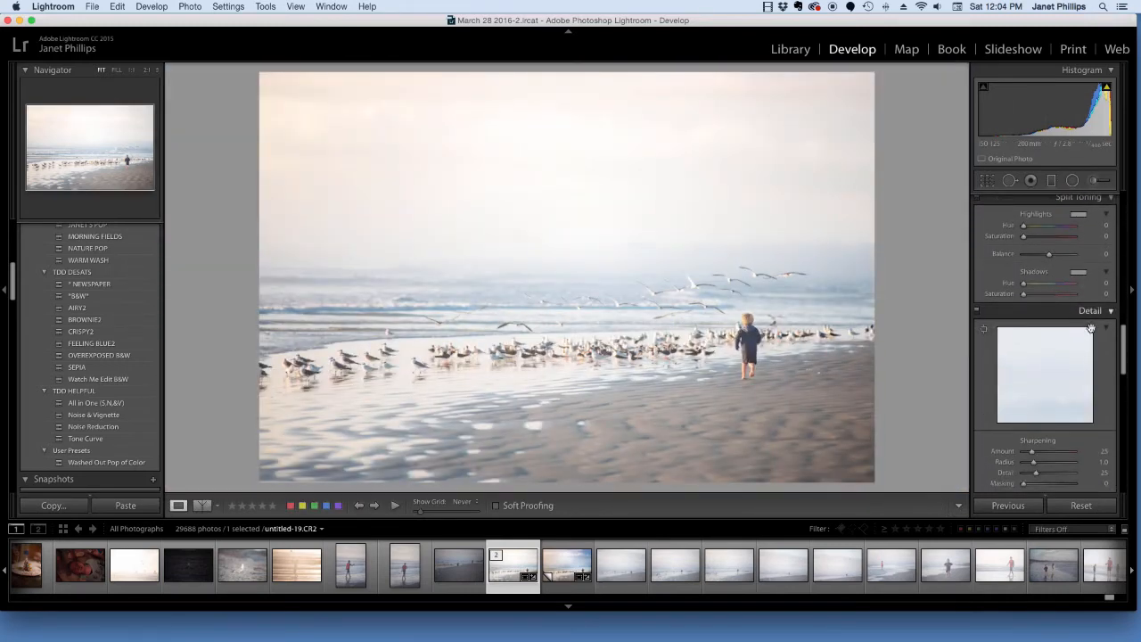
scroll(1091, 329, down, 5)
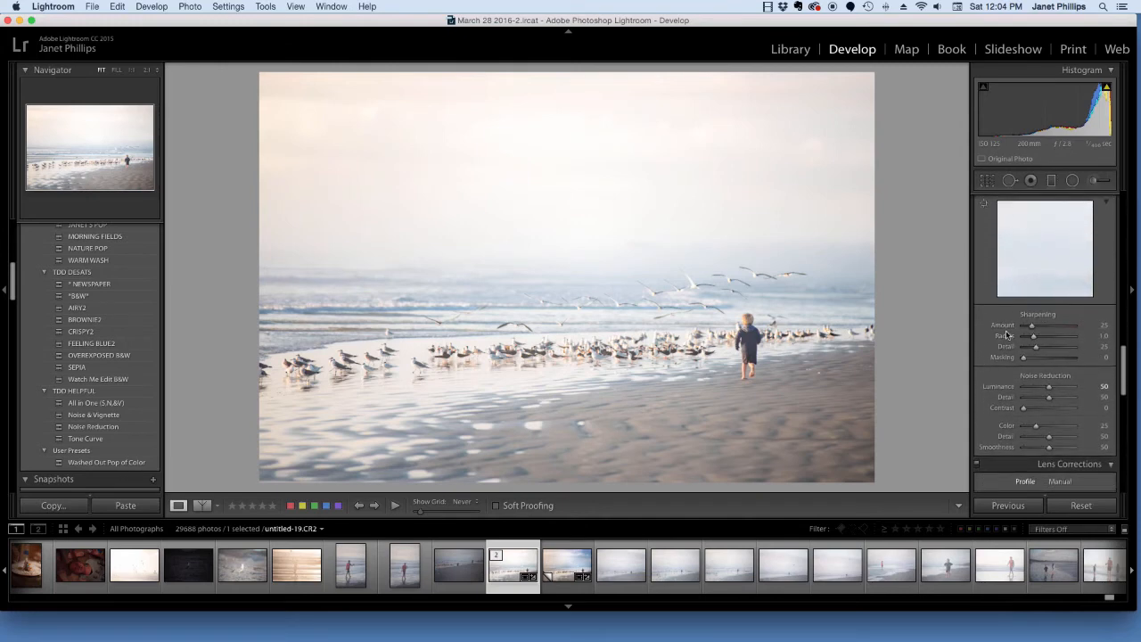
scroll(1083, 353, down, 3)
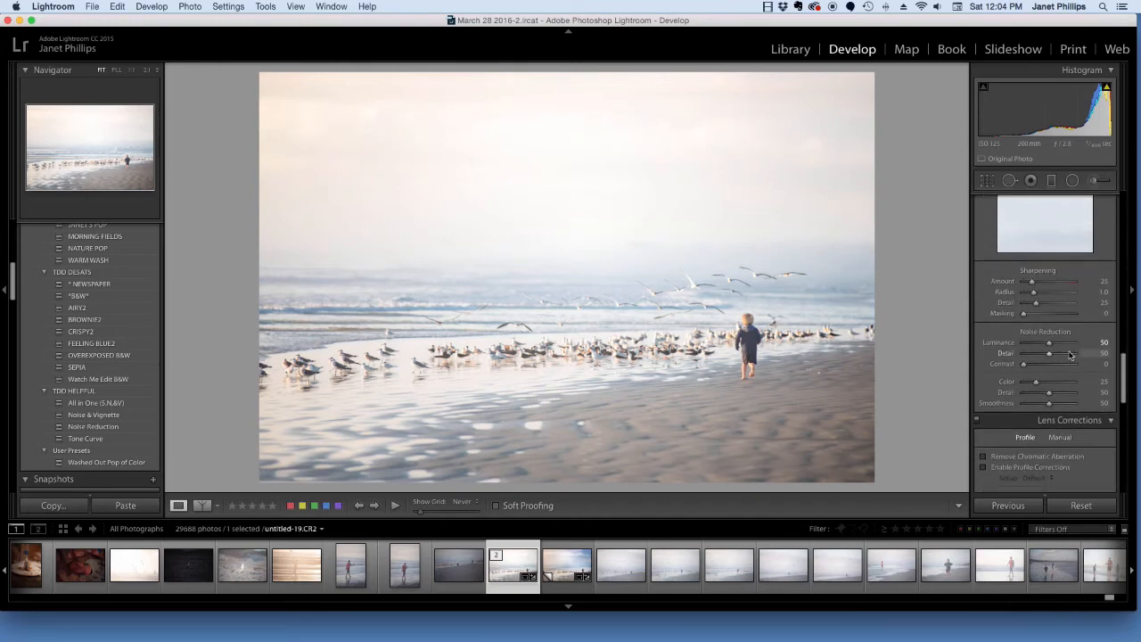
scroll(1070, 355, down, 6)
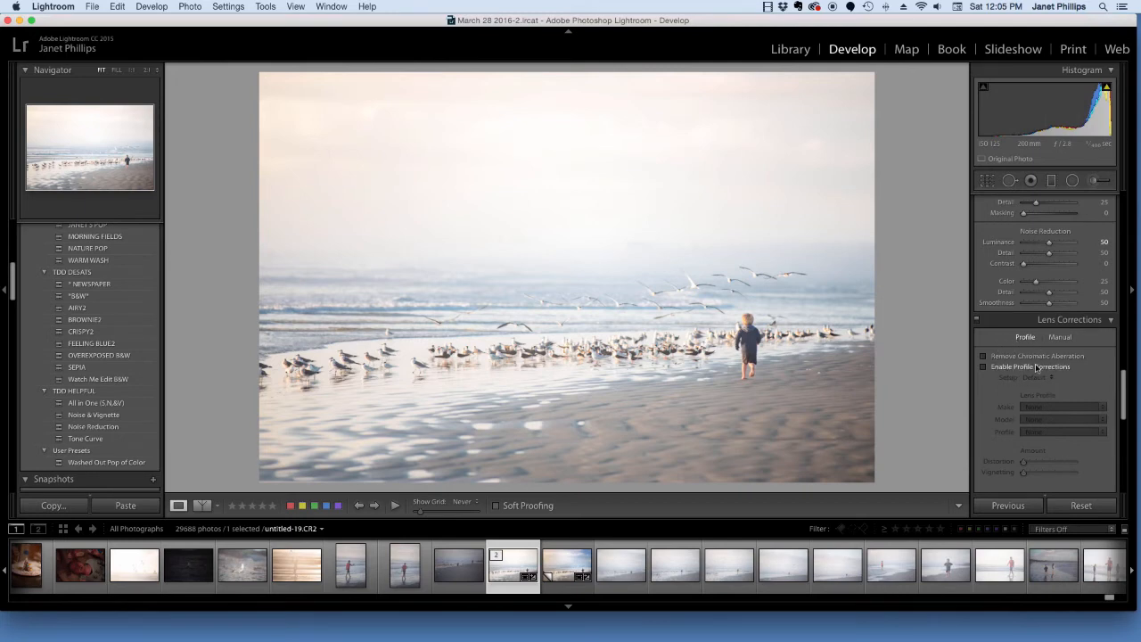
click(982, 369)
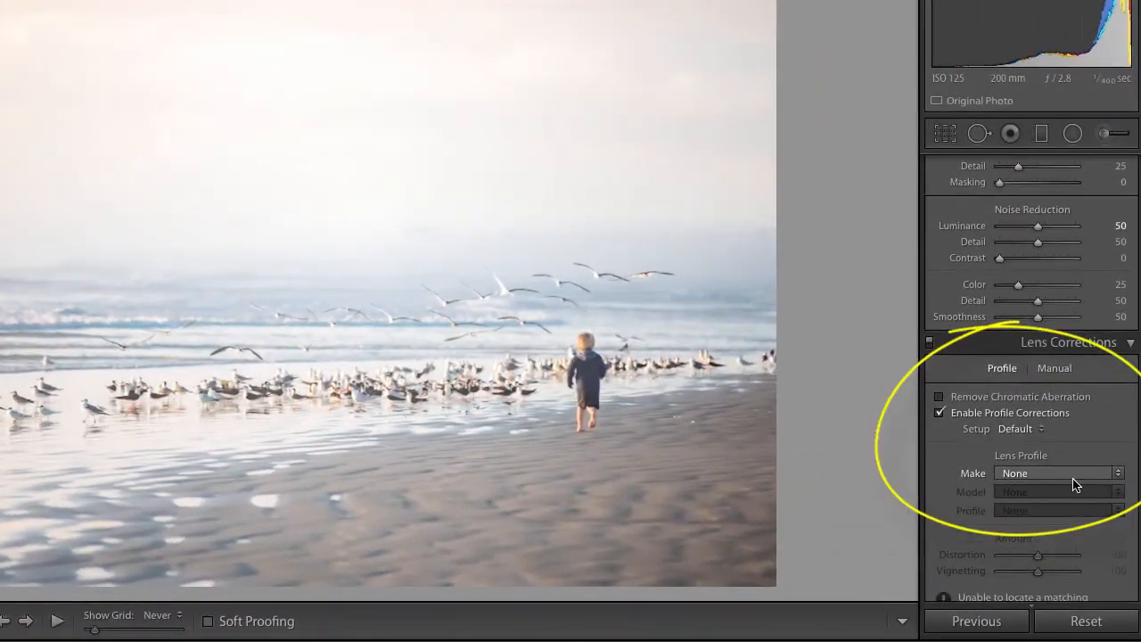
scroll(1068, 481, down, 1)
click(1054, 444)
scroll(1052, 555, down, 3)
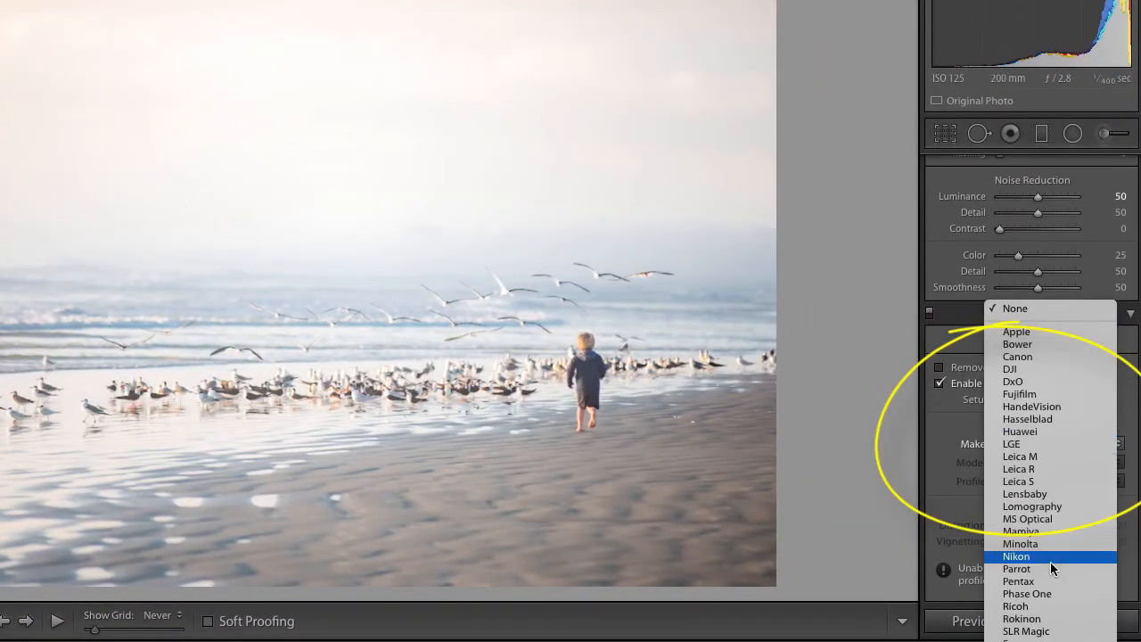
click(1082, 641)
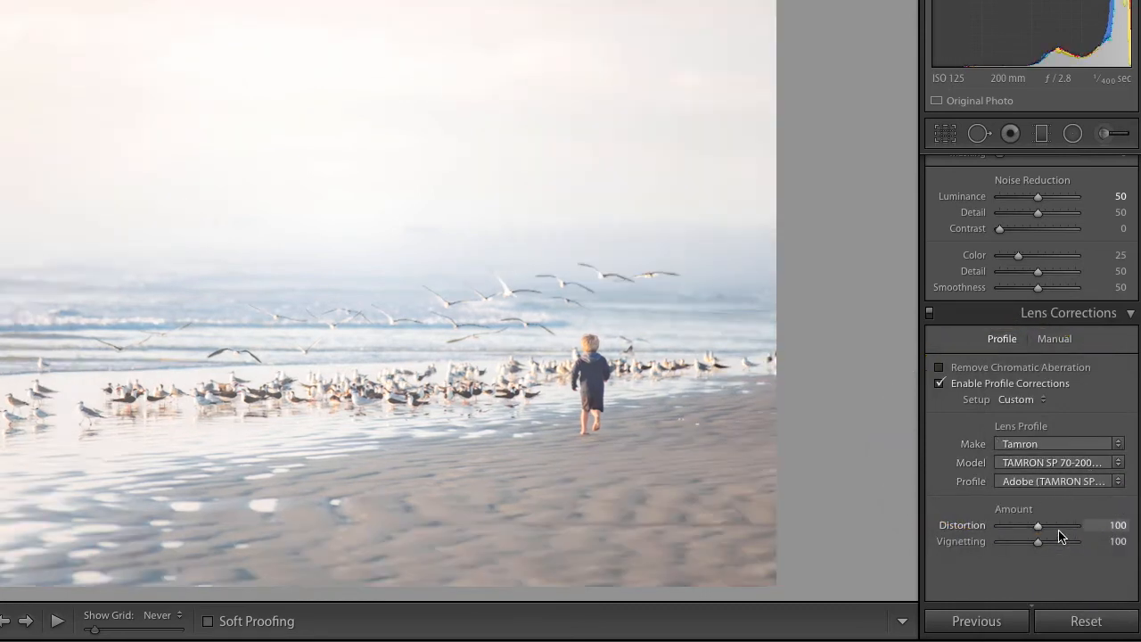
Step: Darken the photo's edges with a Highlight Priority post-crop vignette, trying a strong -67 before settling on Amount -18
scroll(1062, 535, down, 1)
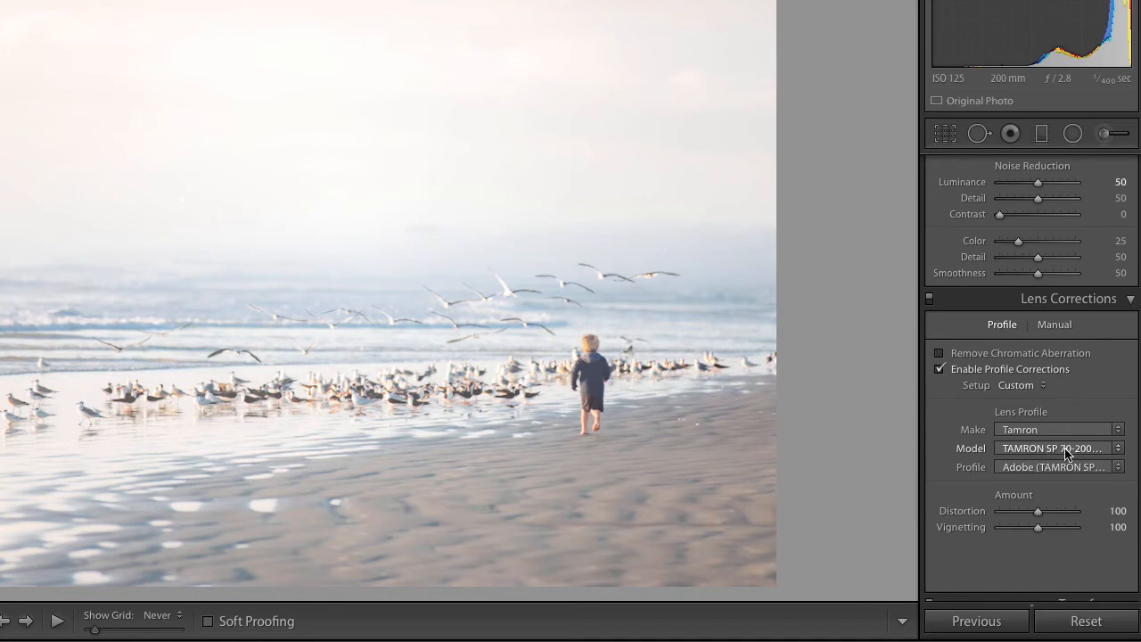
scroll(1066, 453, down, 8)
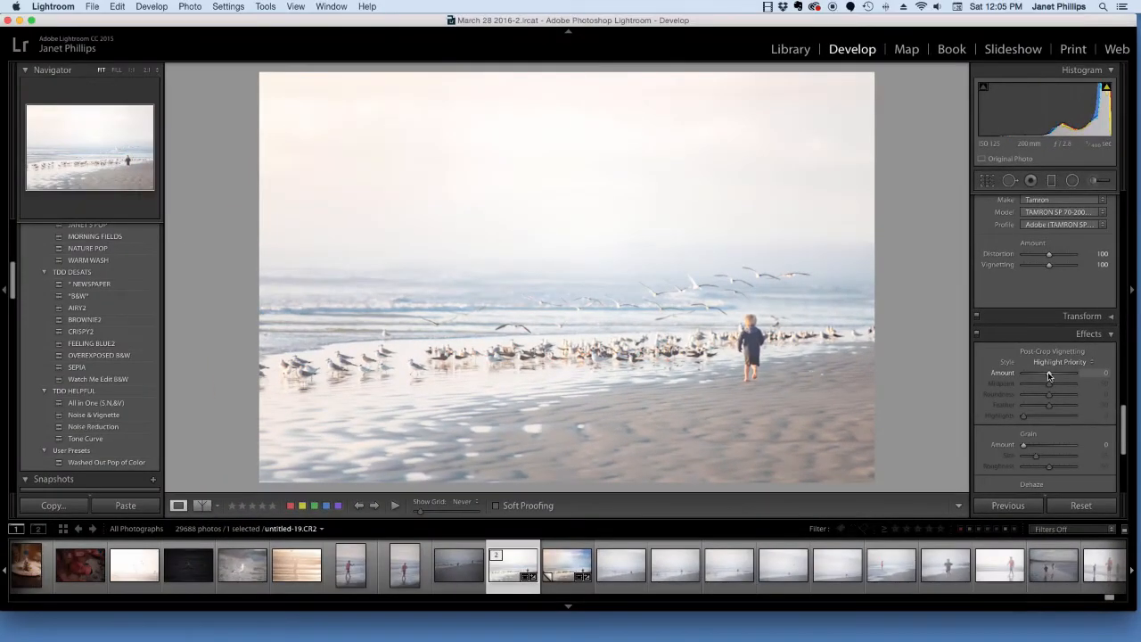
drag(1050, 375, 1045, 375)
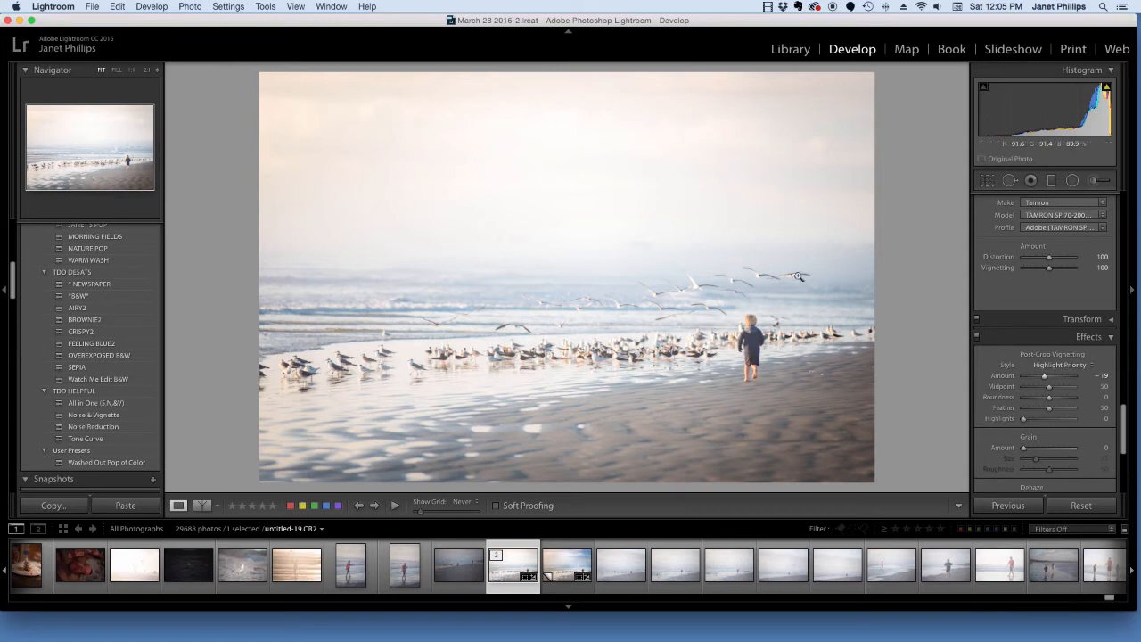
drag(1045, 376, 1032, 381)
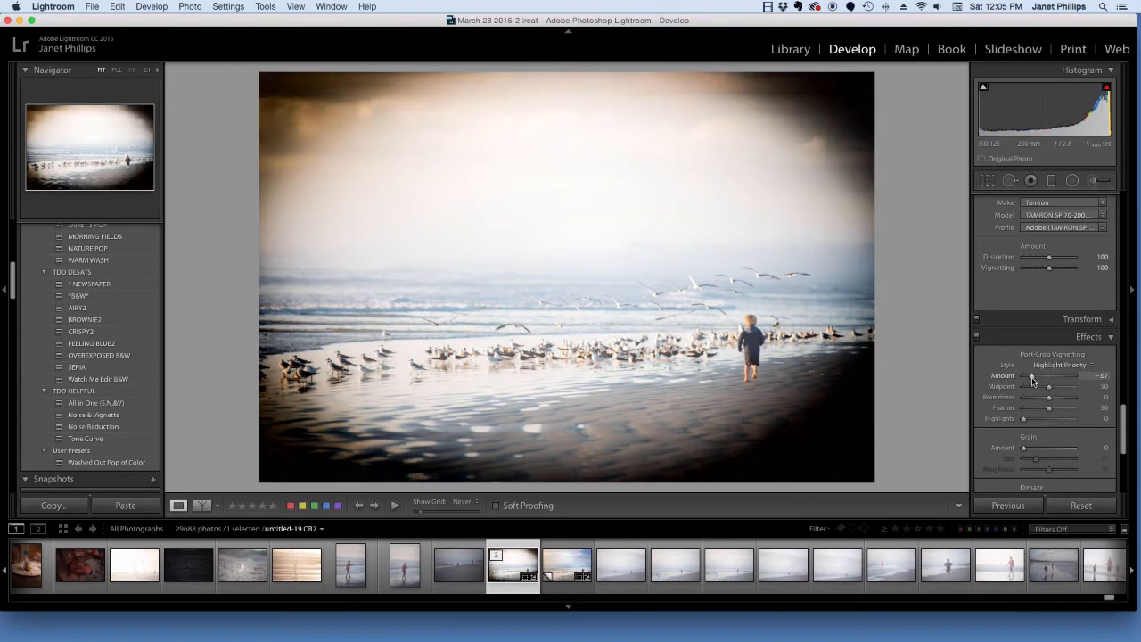
scroll(1032, 378, up, 1)
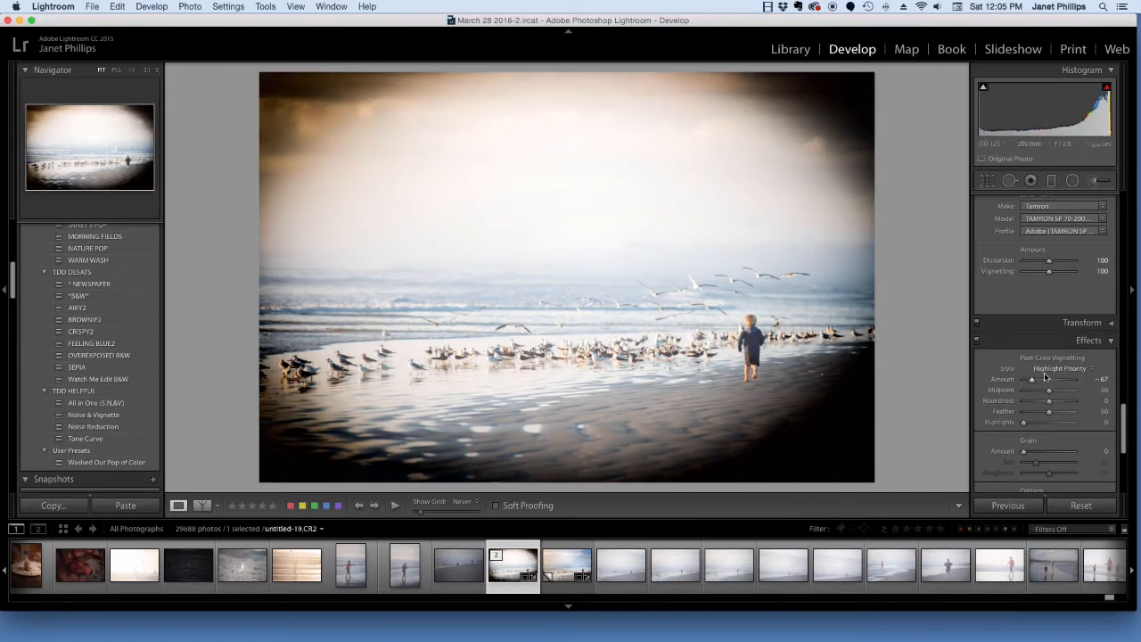
drag(1032, 380, 1046, 382)
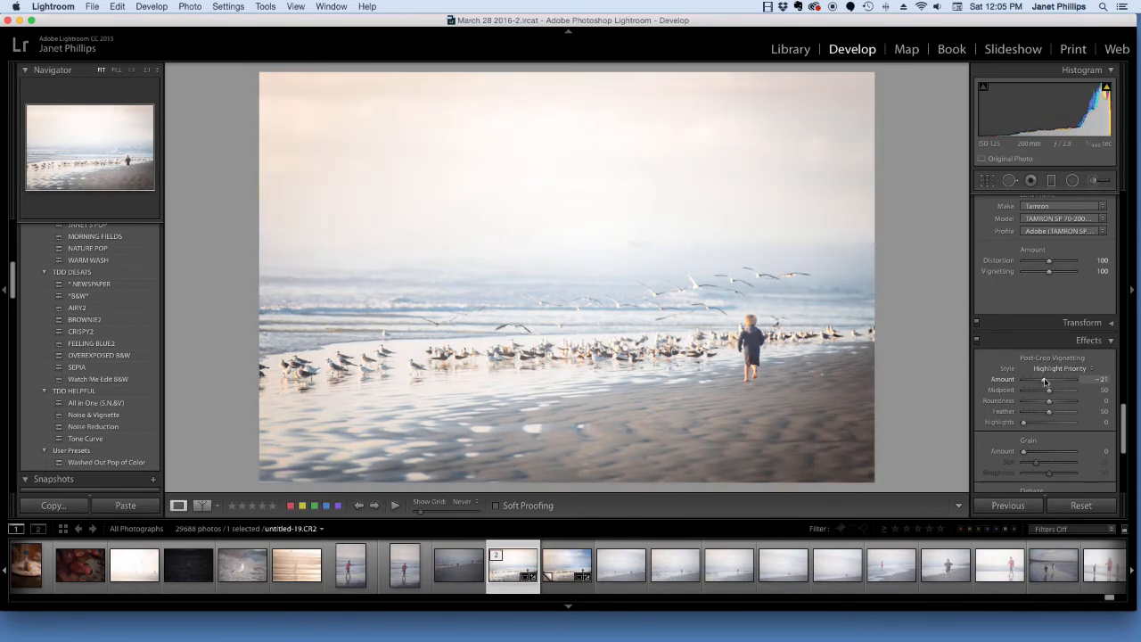
scroll(1045, 398, down, 2)
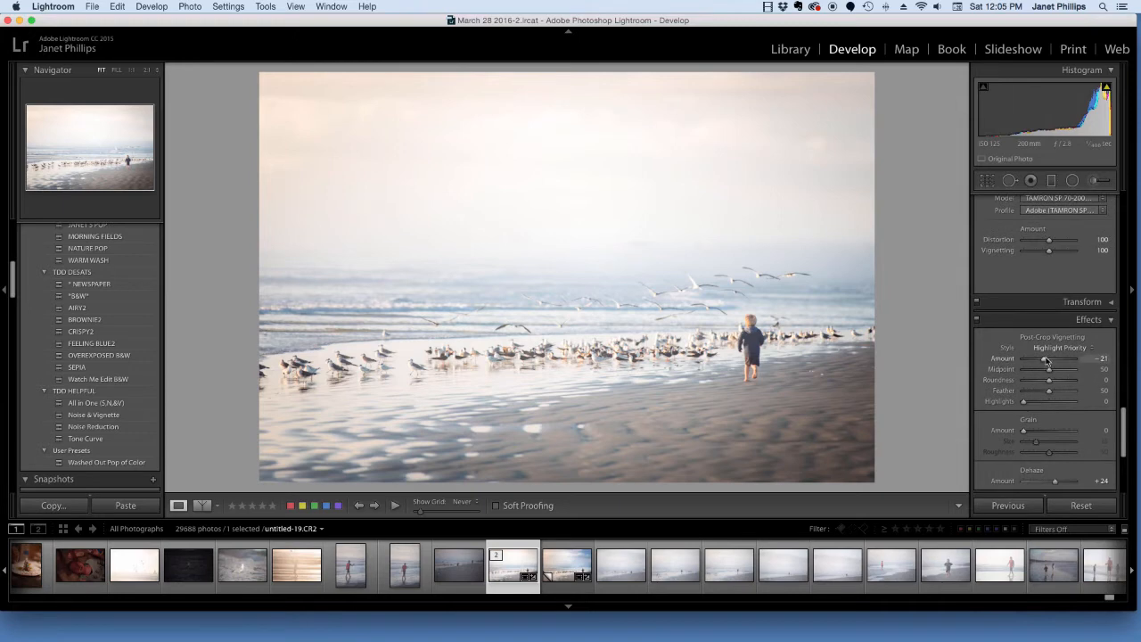
drag(1045, 360, 1047, 362)
Step: Look through the remaining develop settings, compare the before and after versions side by side, and return to the single-photo view
scroll(1052, 389, down, 5)
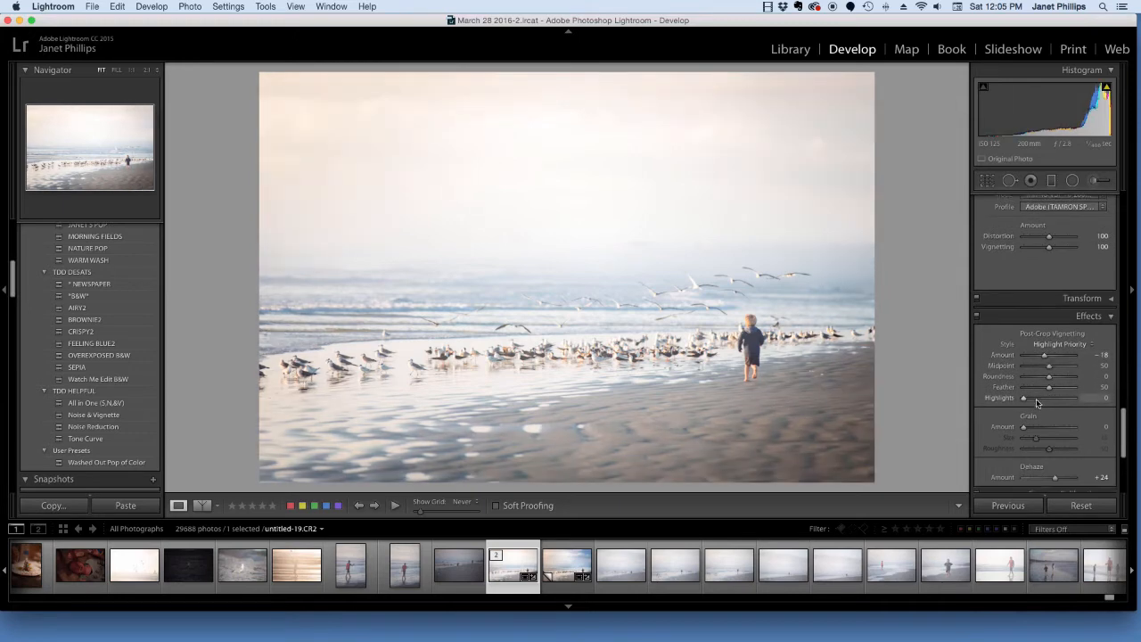
scroll(1057, 283, down, 4)
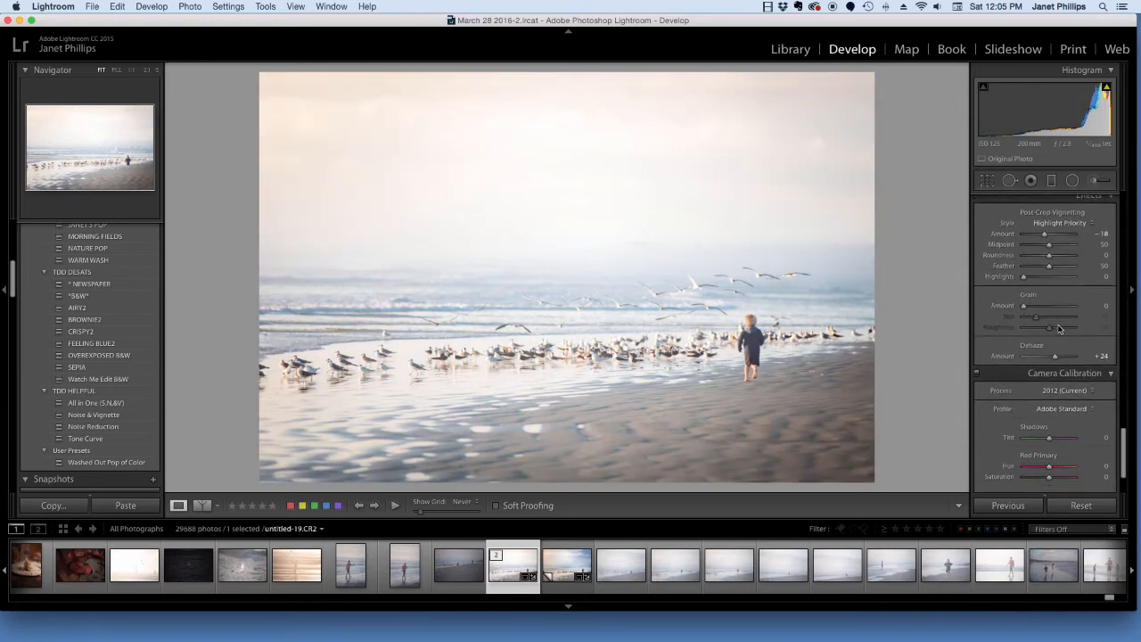
scroll(1057, 343, up, 2)
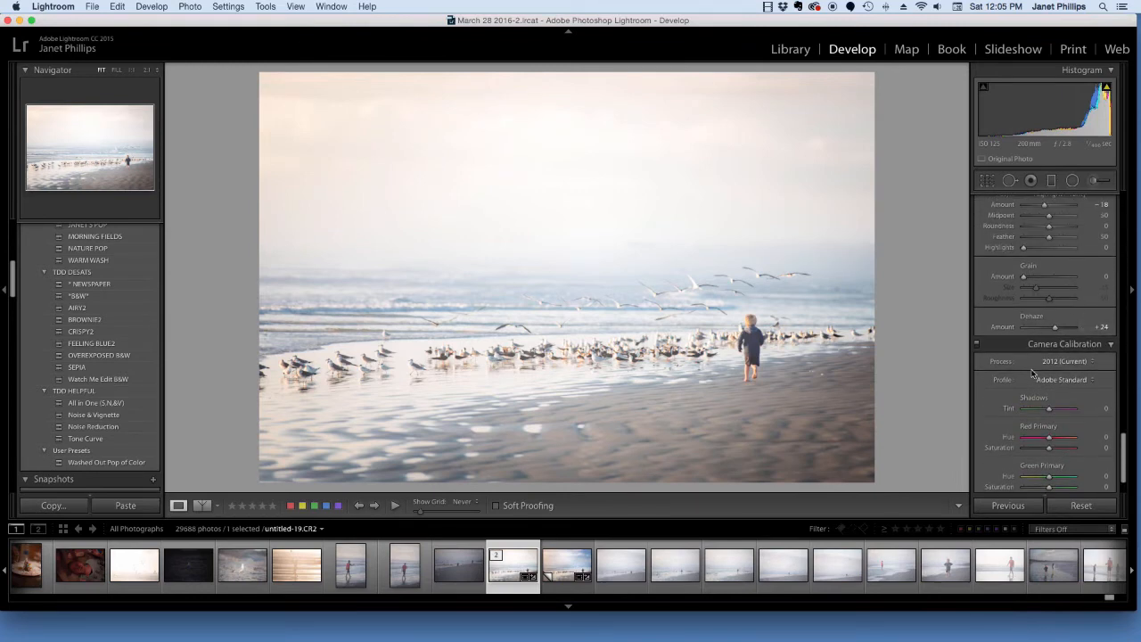
scroll(1032, 373, up, 15)
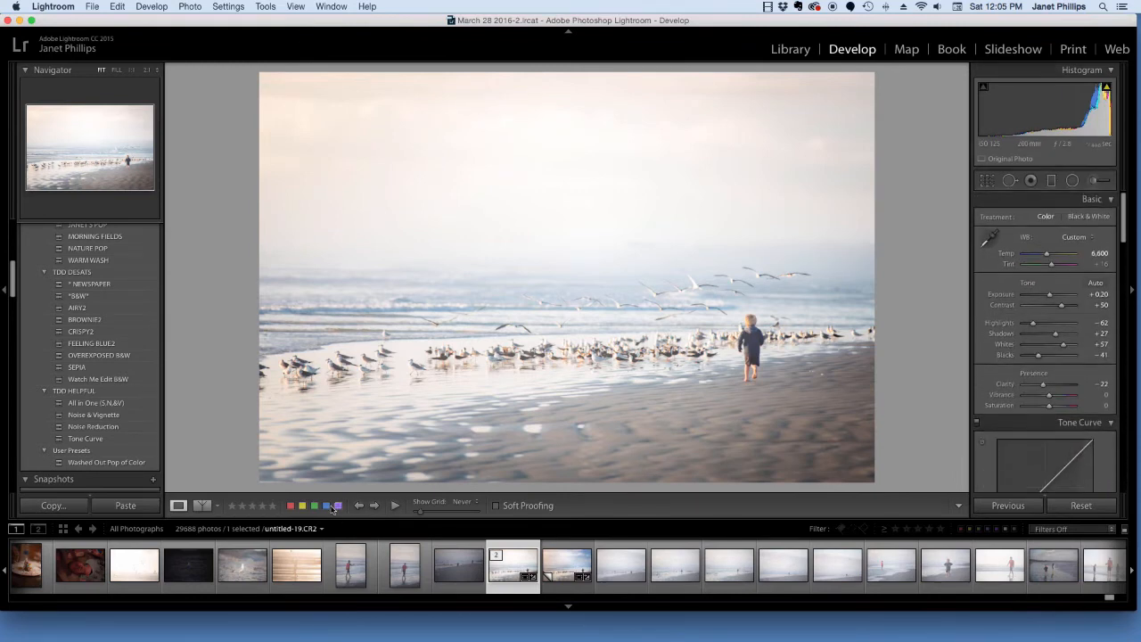
click(216, 507)
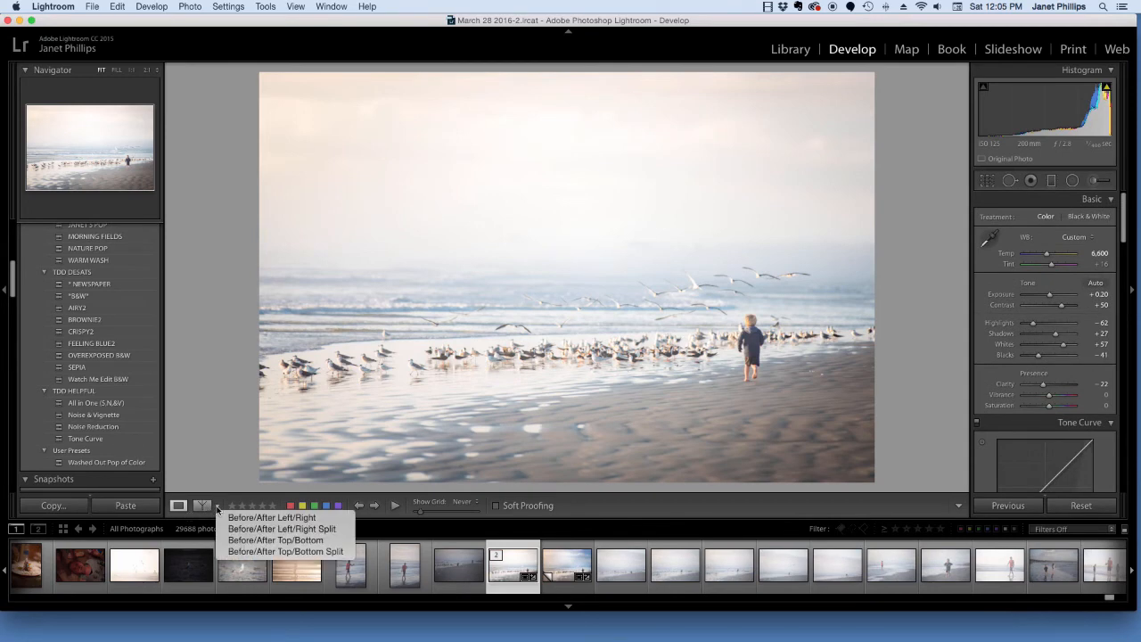
click(222, 516)
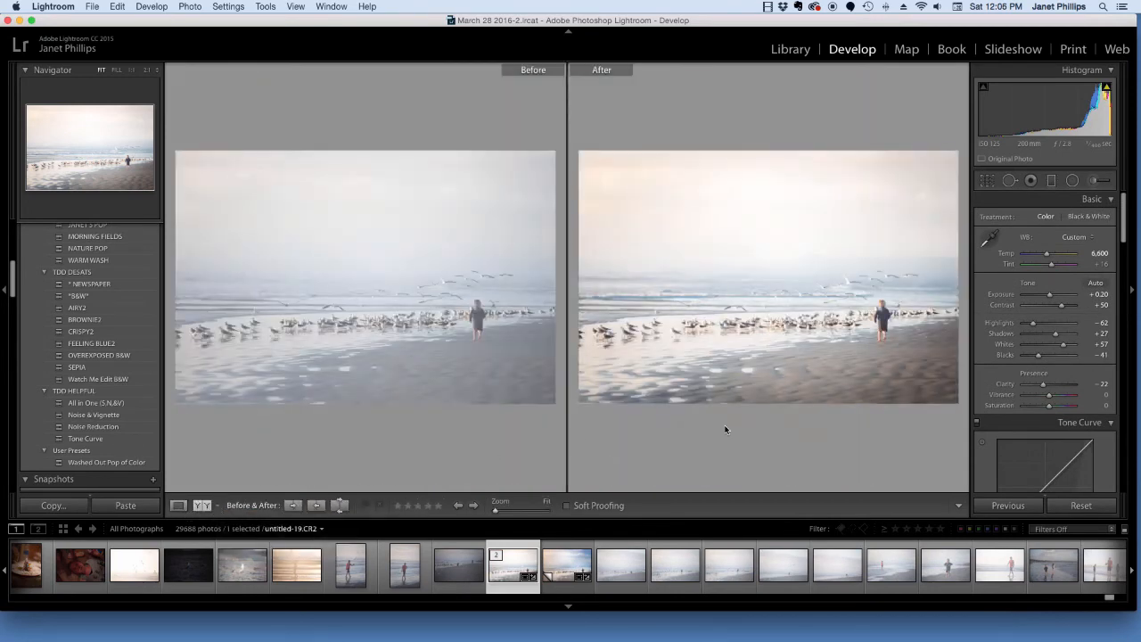
click(178, 506)
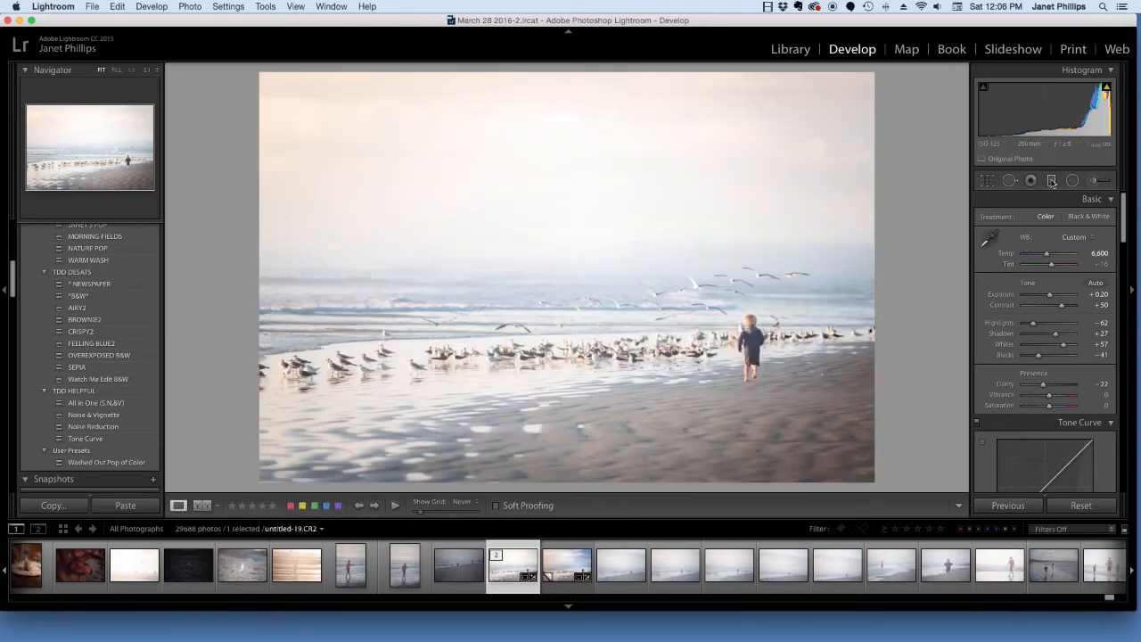
Step: Apply a warm Graduated Filter with Temp 31 across the photo, running diagonally from beyond its left edge toward the boy
scroll(1060, 304, up, 1)
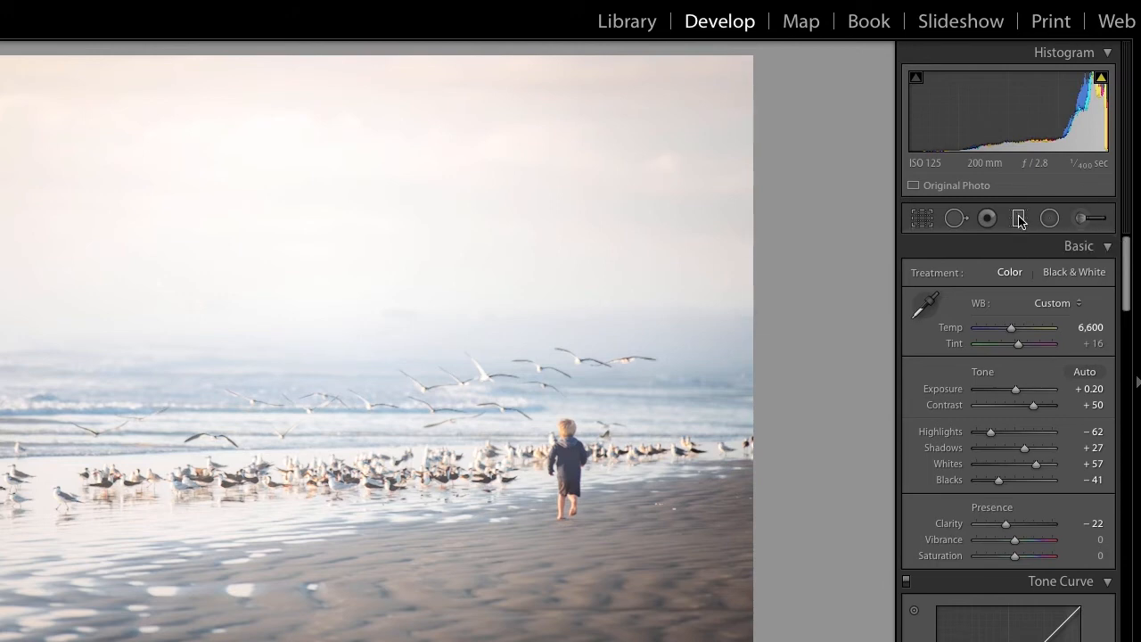
click(1019, 221)
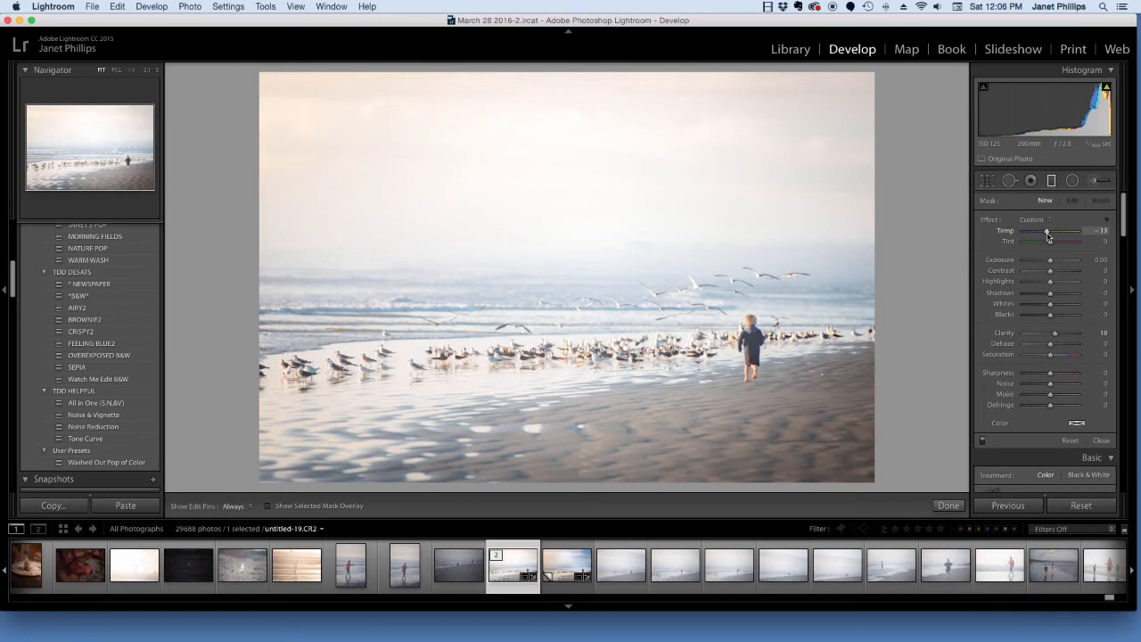
drag(1048, 235, 1054, 234)
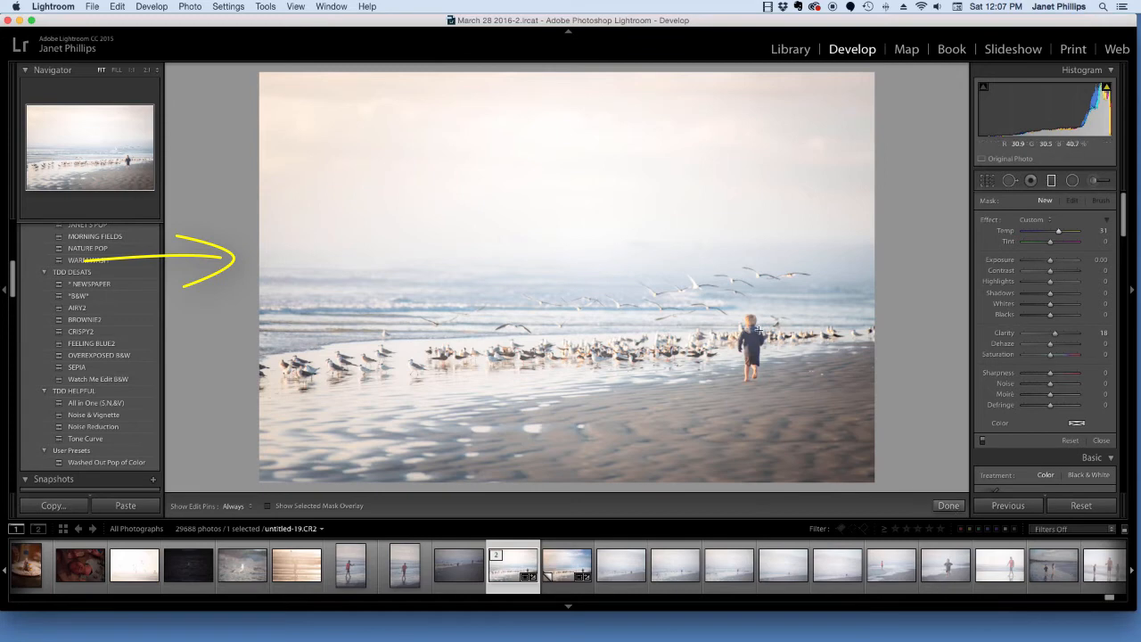
key(z)
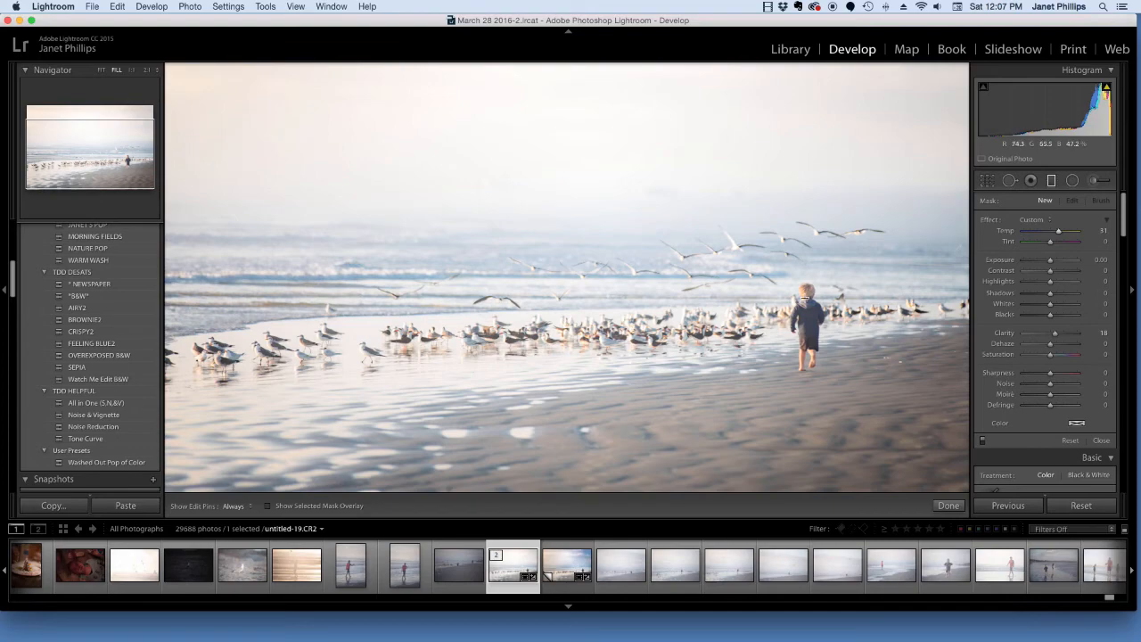
key(z)
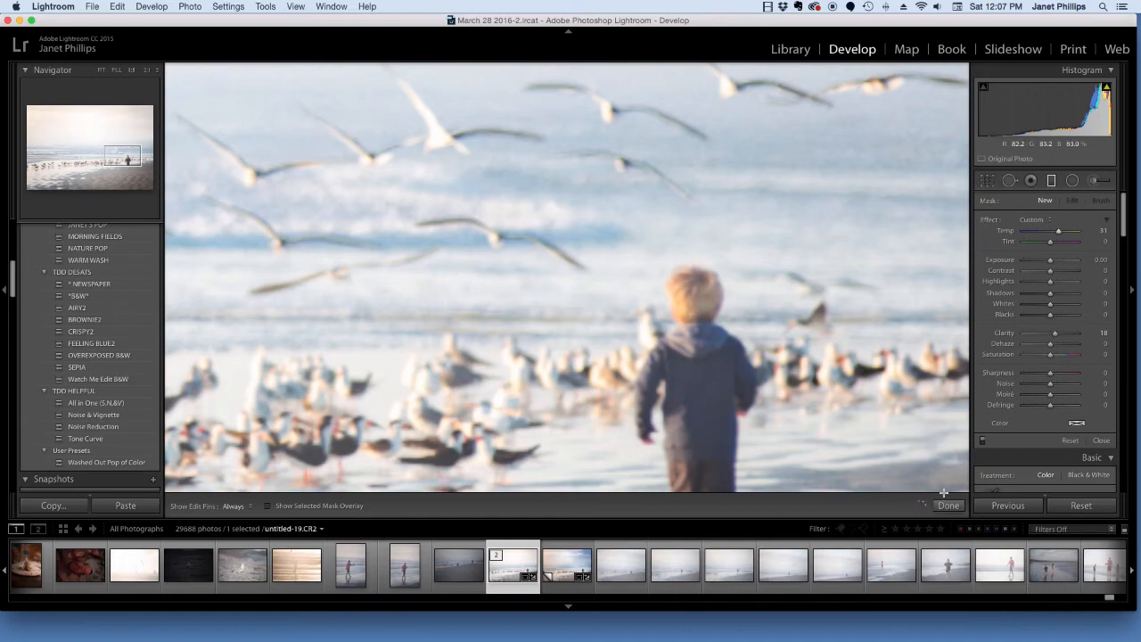
key(z)
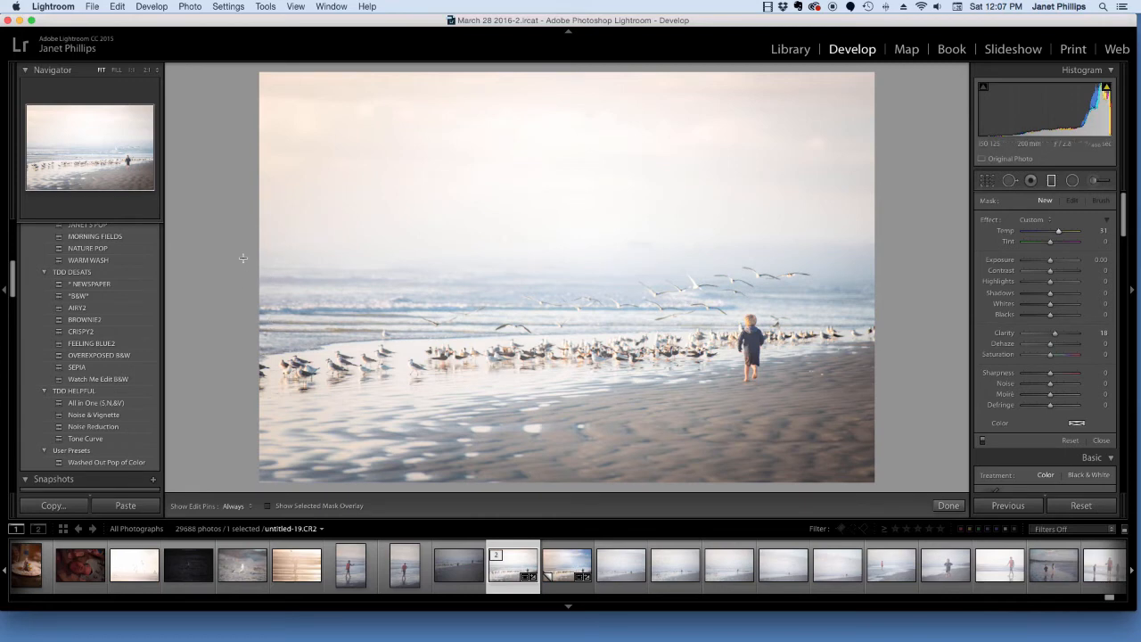
drag(241, 258, 636, 401)
click(947, 506)
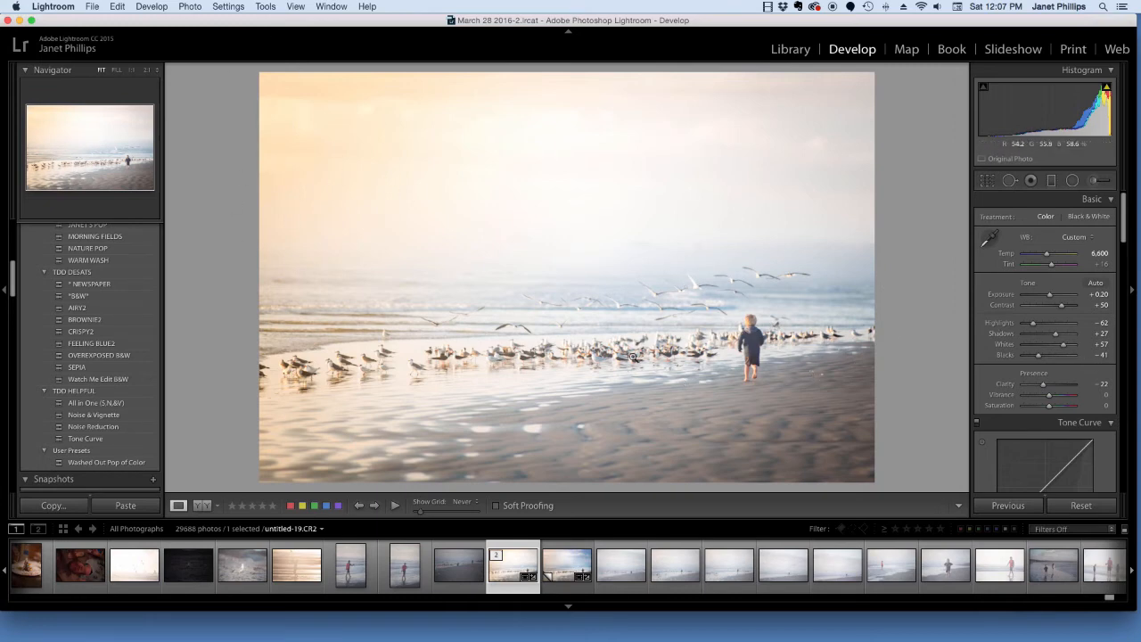
Step: Reselect the existing graduated filter on the photo and set its Temp to 24
click(1052, 181)
click(437, 329)
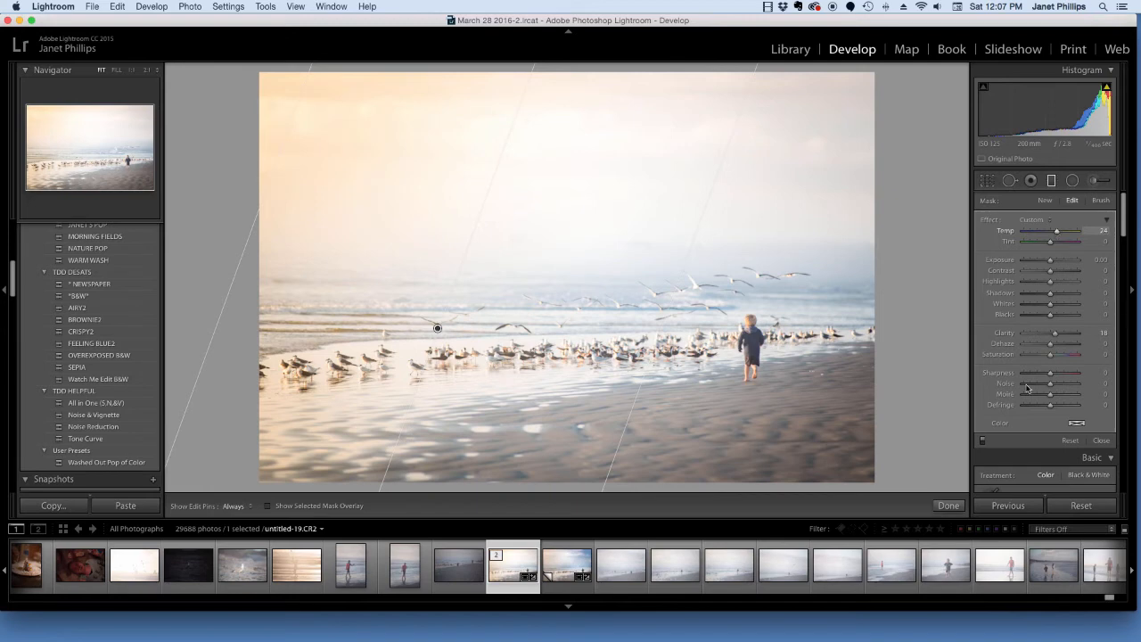
click(947, 507)
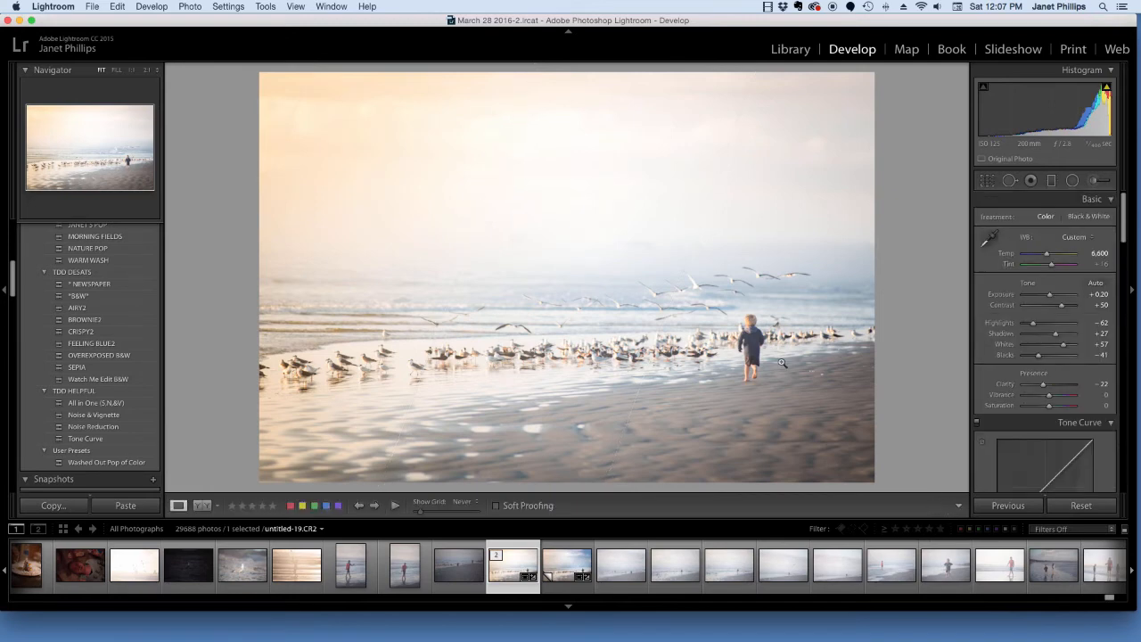
Step: Apply a cool Graduated Filter from beyond the photo's right edge toward the middle, softening its Temp to a slightly negative value
click(1052, 182)
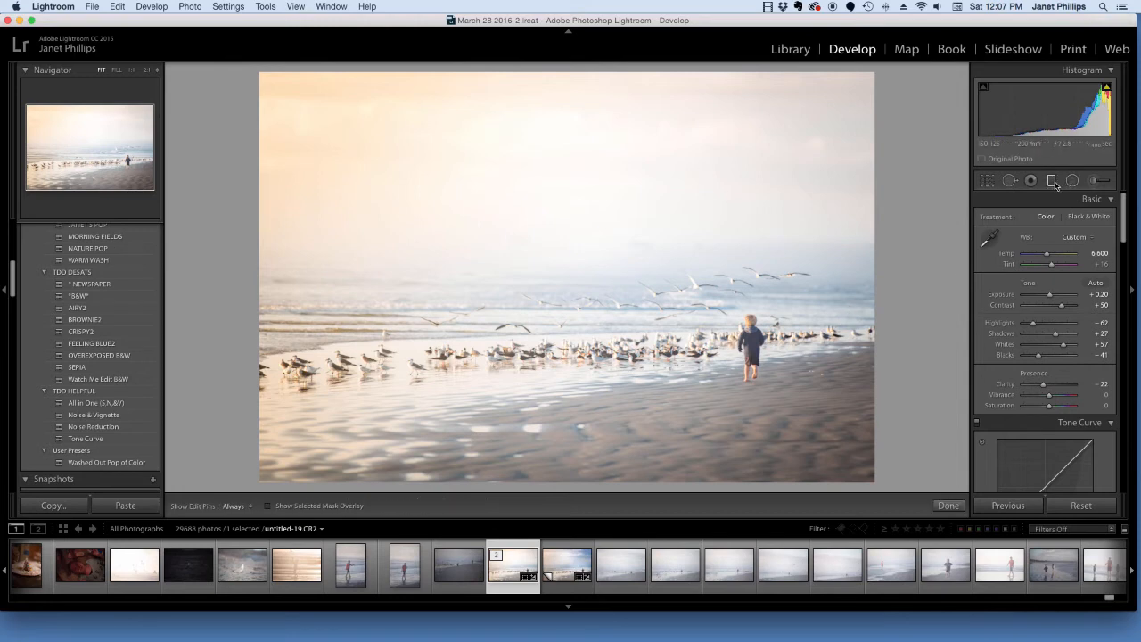
click(1090, 223)
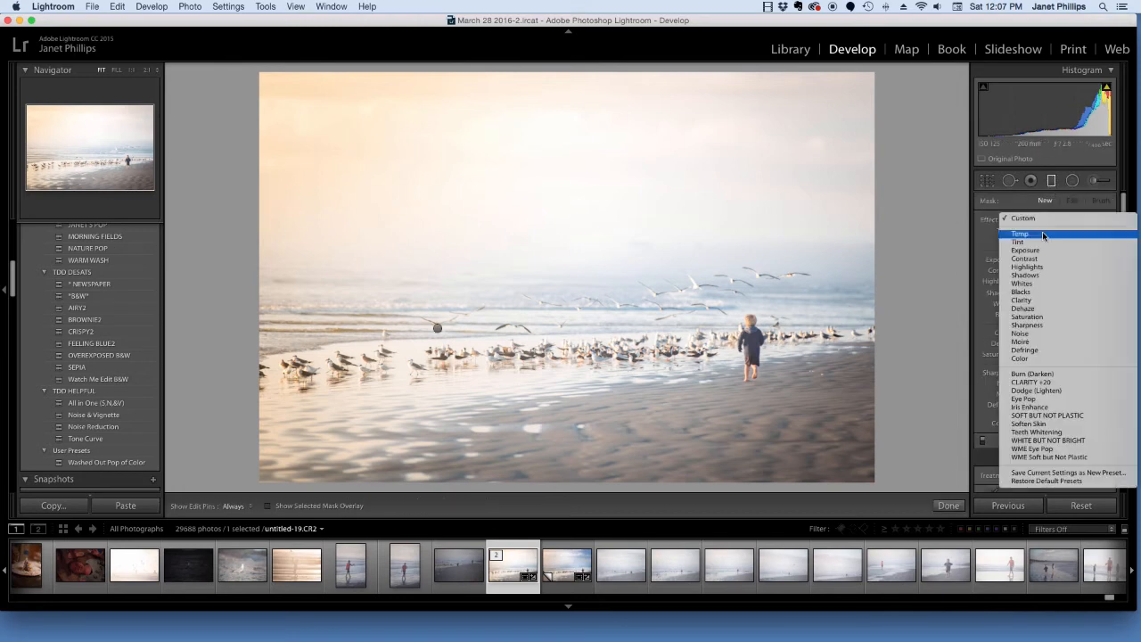
click(1044, 234)
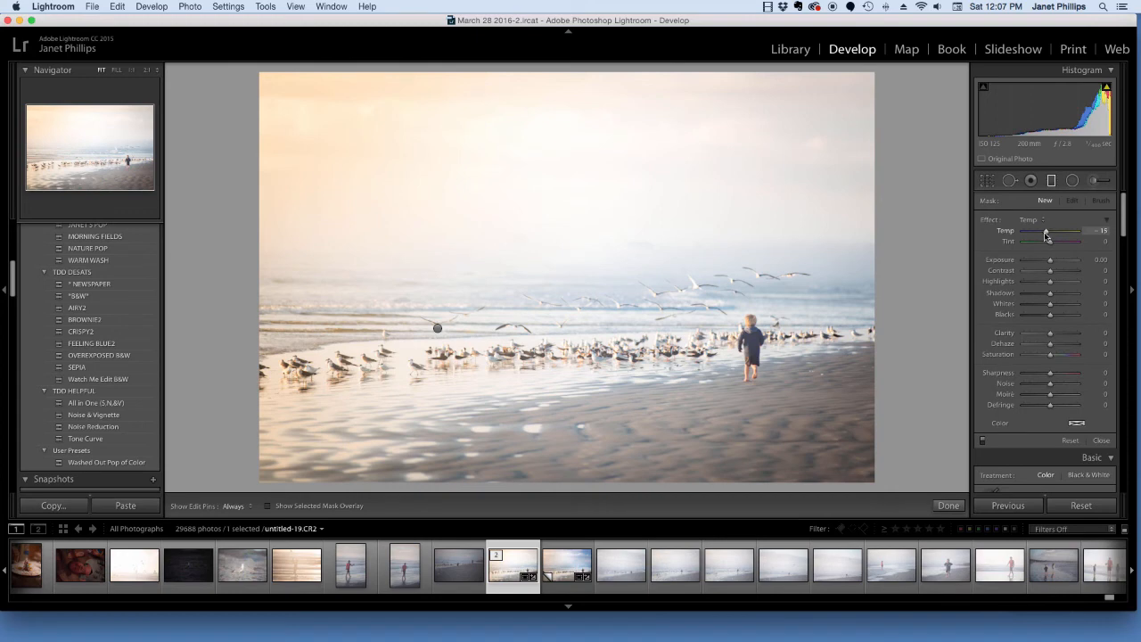
drag(889, 243, 484, 266)
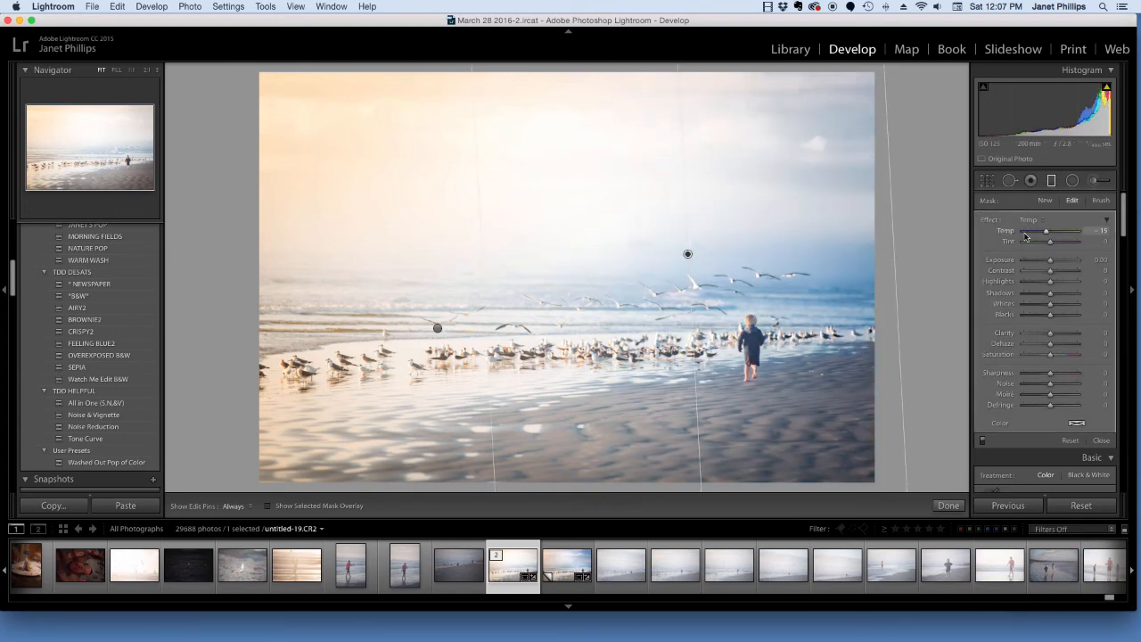
drag(1048, 233, 1050, 234)
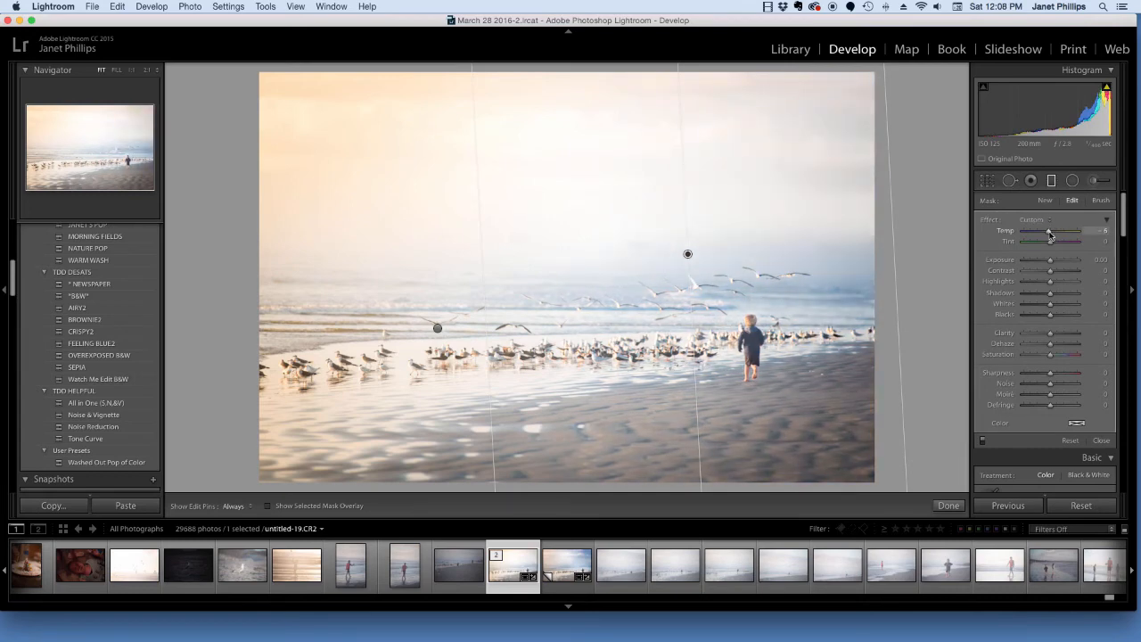
click(950, 508)
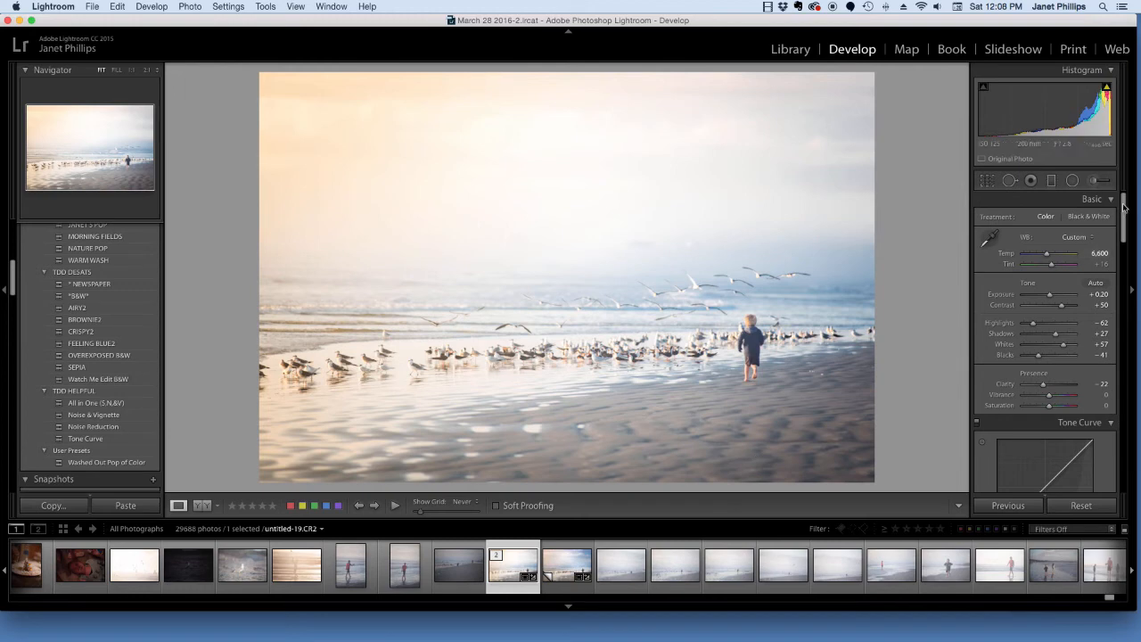
Step: Paint a new Exposure 0.44 adjustment over the foreground sand with the Adjustment Brush at size 12
click(1096, 181)
click(1052, 221)
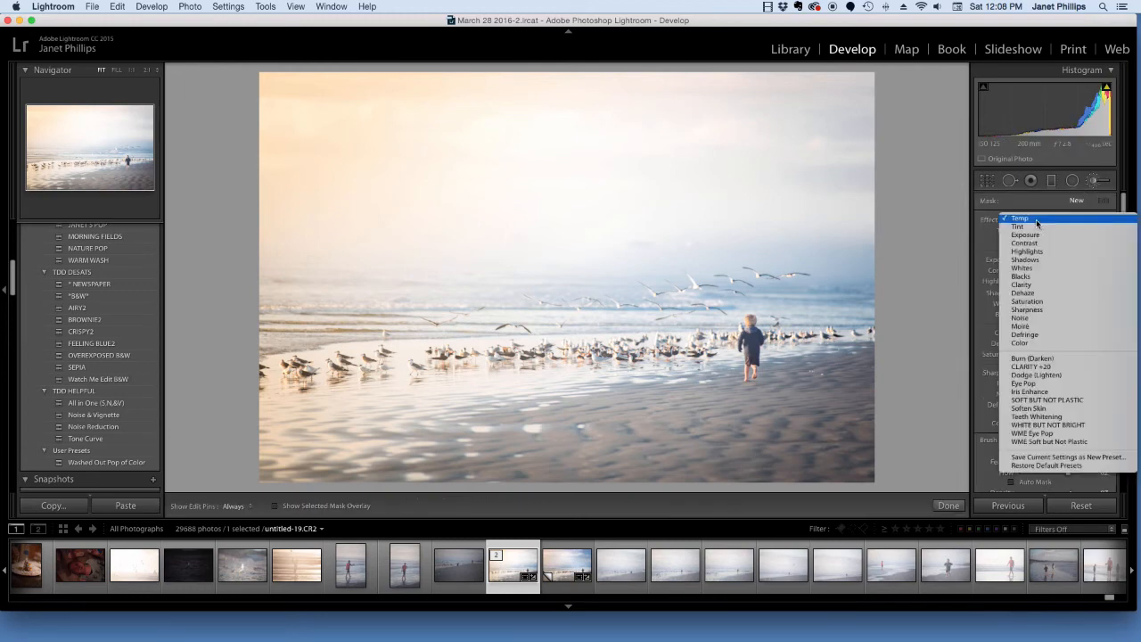
click(1044, 236)
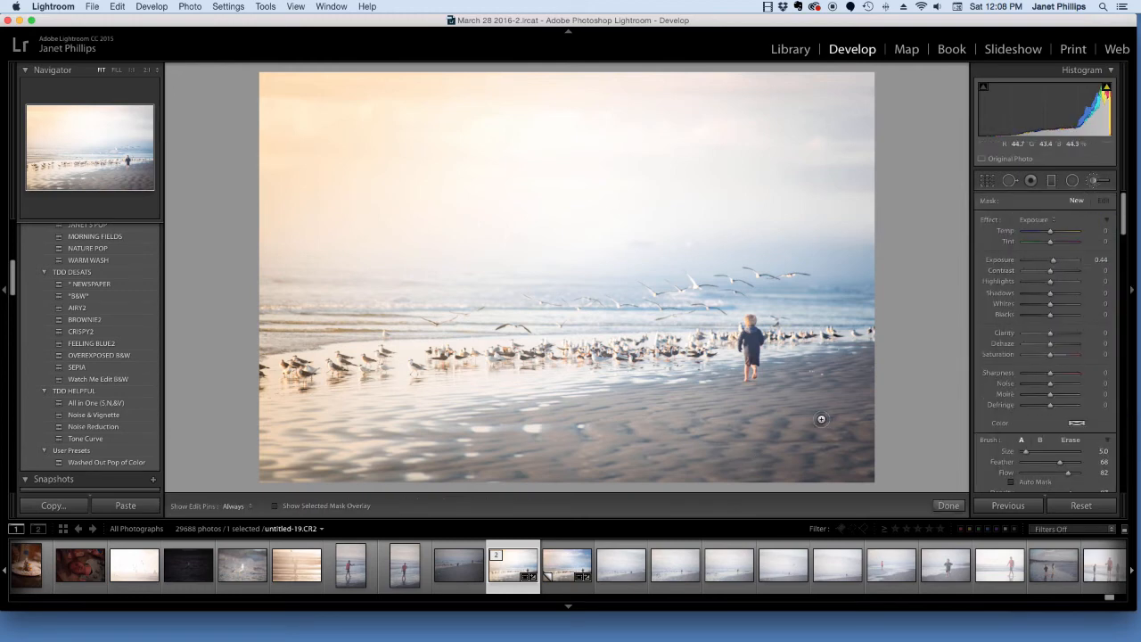
scroll(795, 430, up, 7)
mouse_move(795, 429)
mouse_down()
mouse_move(672, 426)
mouse_move(615, 444)
mouse_up()
drag(532, 460, 706, 445)
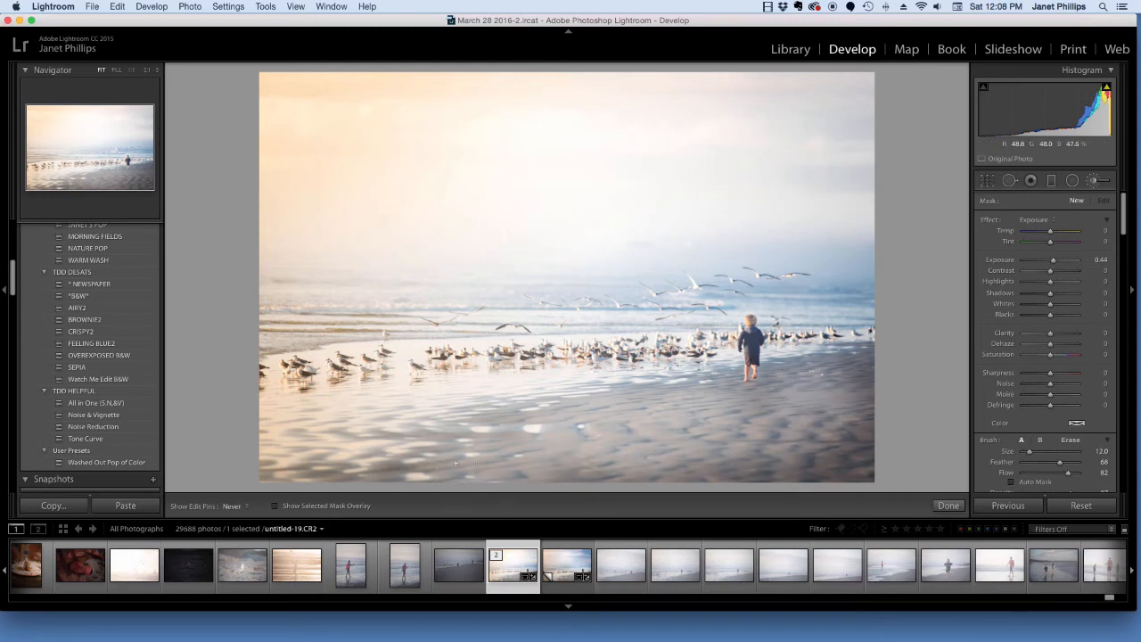
Step: Set the sand brush adjustment to Exposure 0.13, Contrast 22 and Temp 7, and finish the brush edit
click(1056, 261)
drag(1057, 263, 1056, 271)
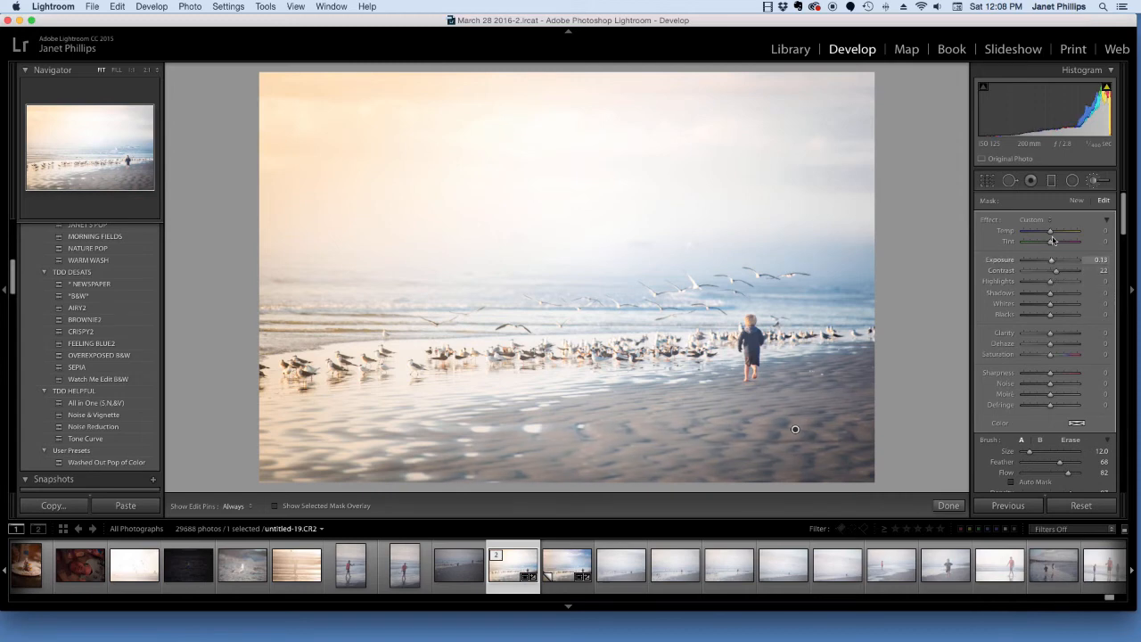
drag(1050, 232, 1053, 233)
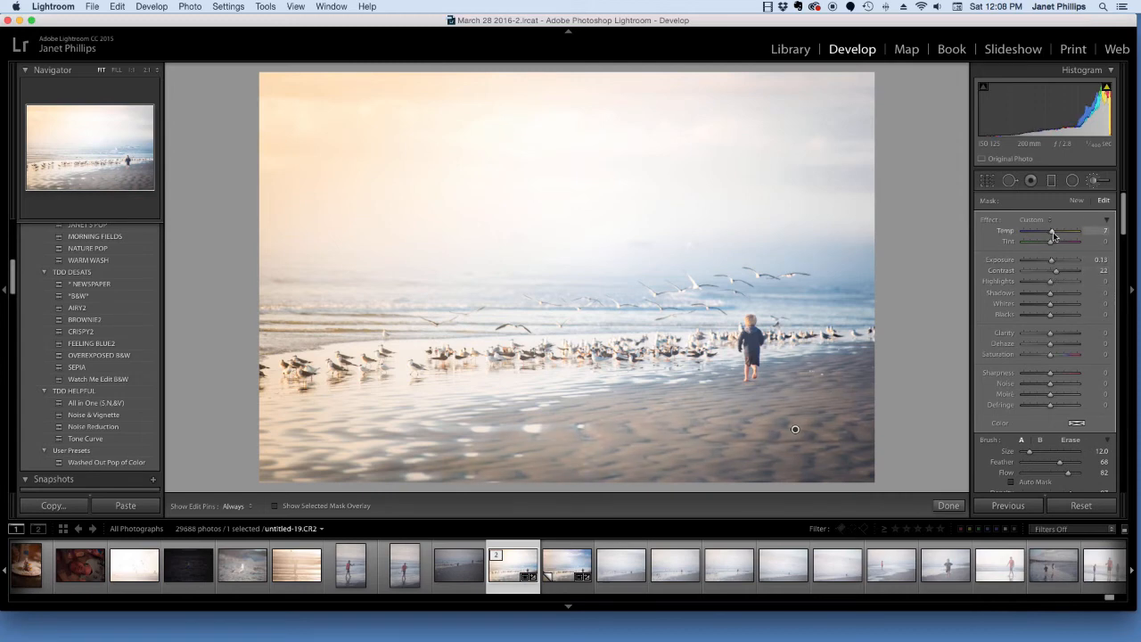
click(948, 506)
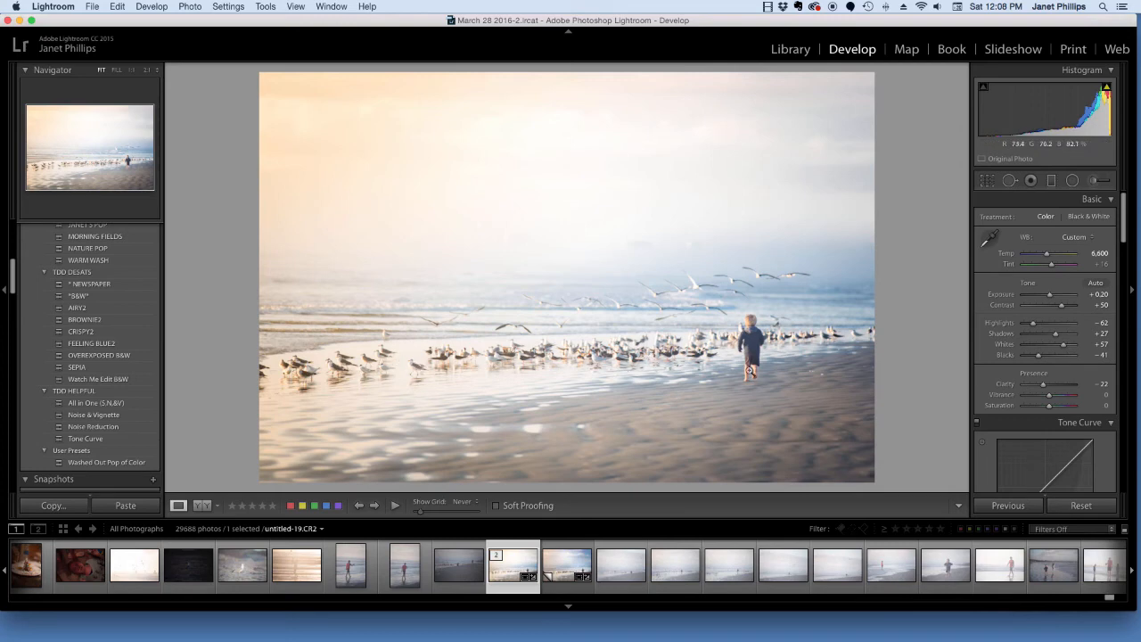
Step: Brush a new Clarity 18 adjustment over the row of seagulls with a size 10 Adjustment Brush
click(1096, 182)
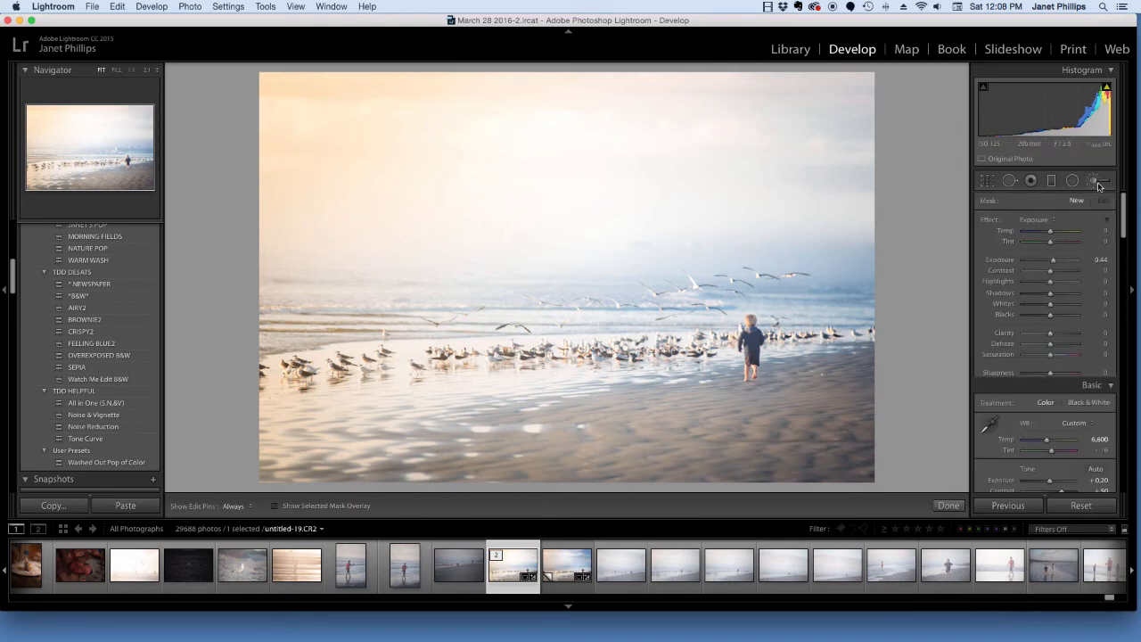
click(1054, 221)
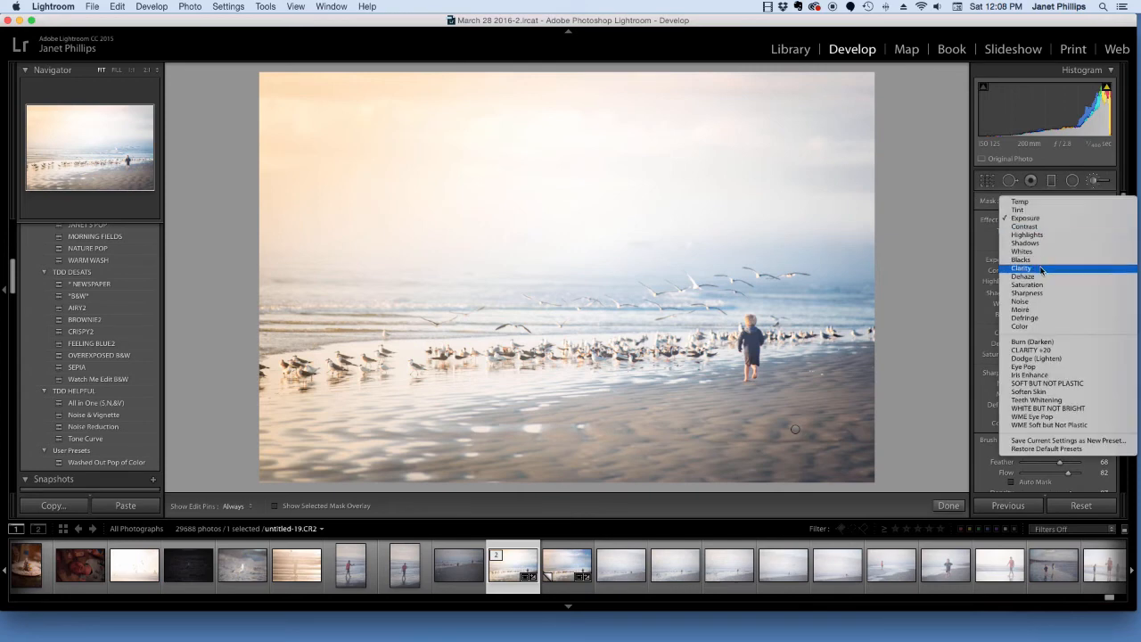
click(1039, 267)
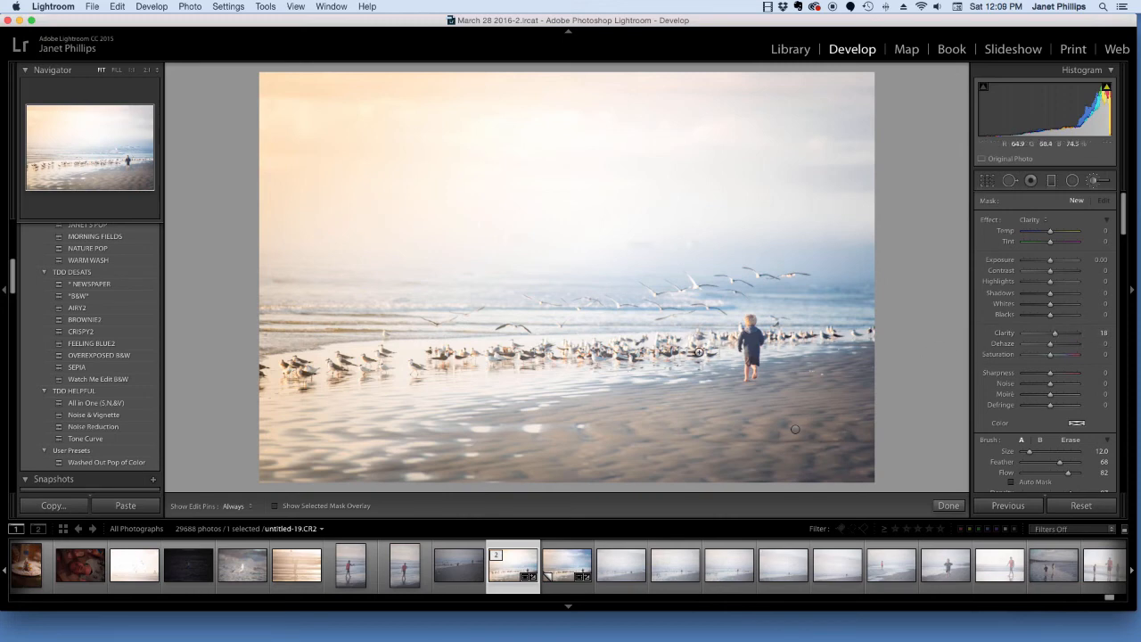
key(bracketleft)
key(bracketleft)
key(bracketleft)
key(bracketright)
key(h)
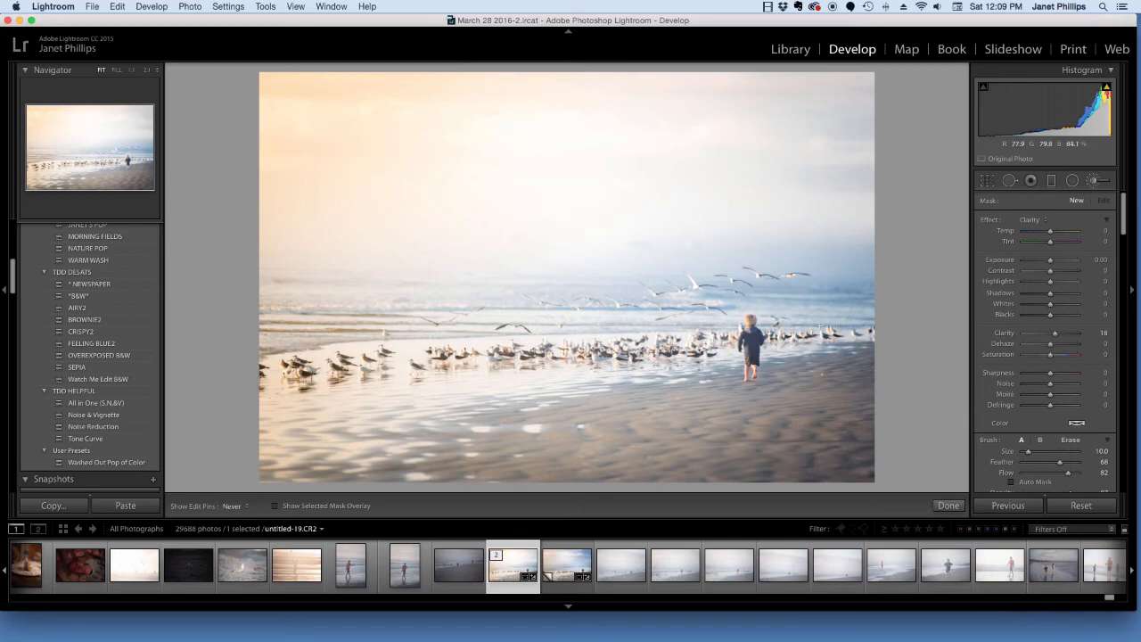
key(h)
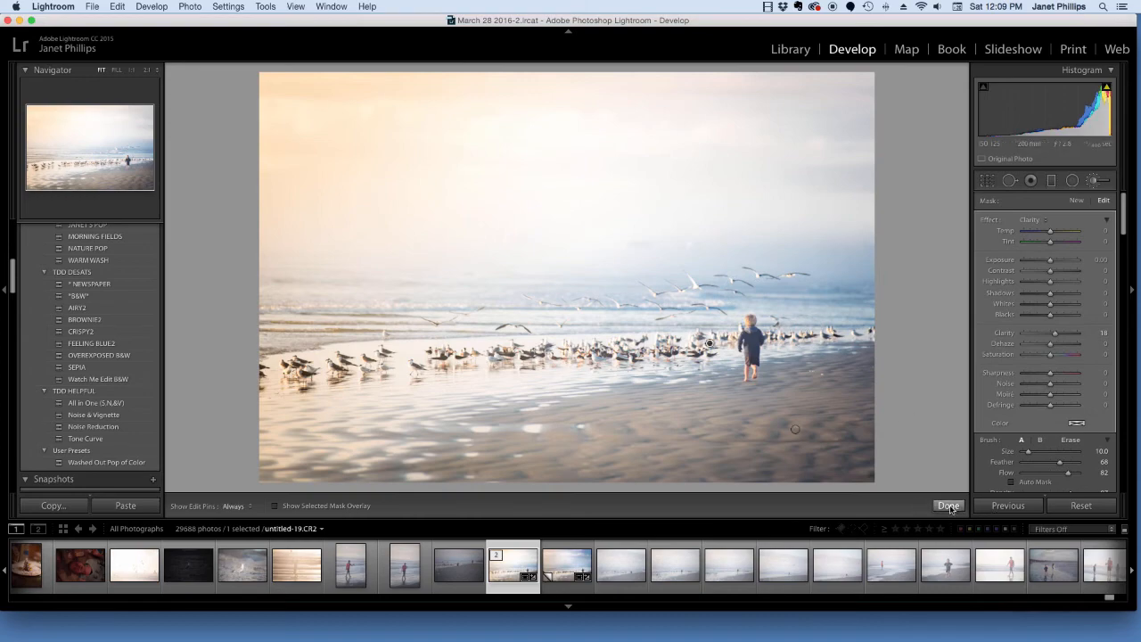
click(949, 505)
Step: Compare the seagulls up close with and without the Clarity brushing by undoing and redoing the last brush stroke
click(578, 335)
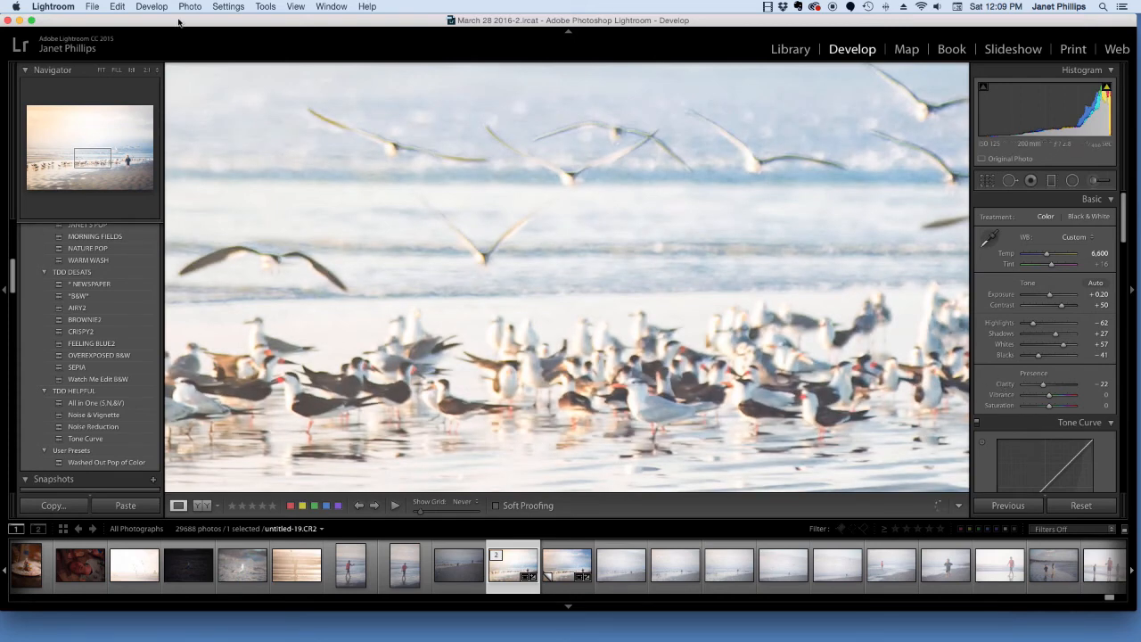
click(117, 7)
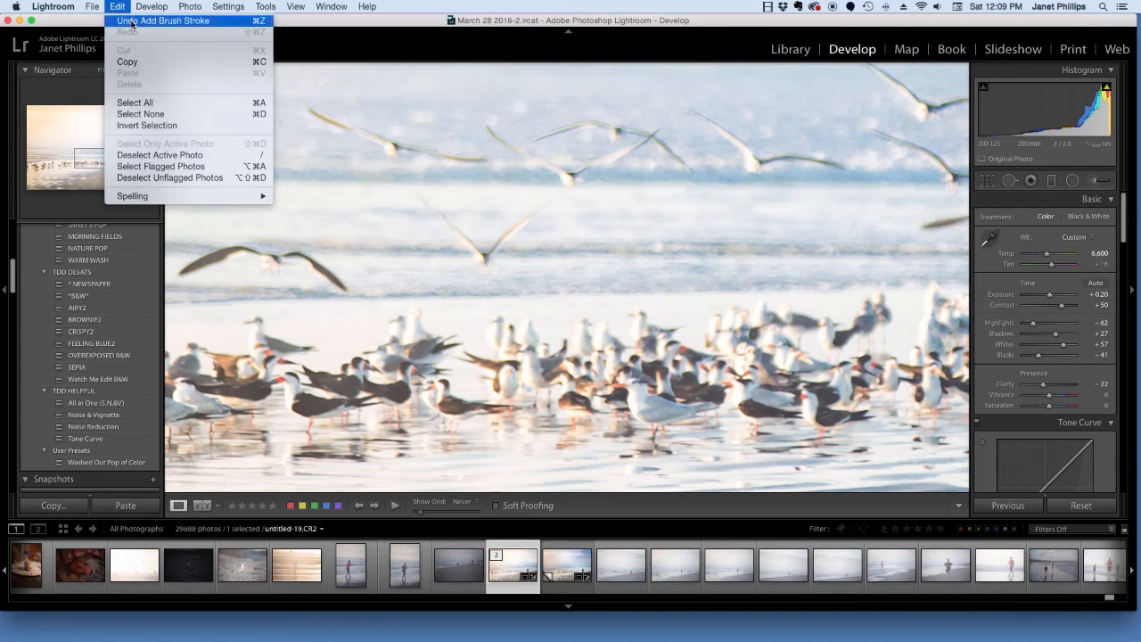
click(131, 22)
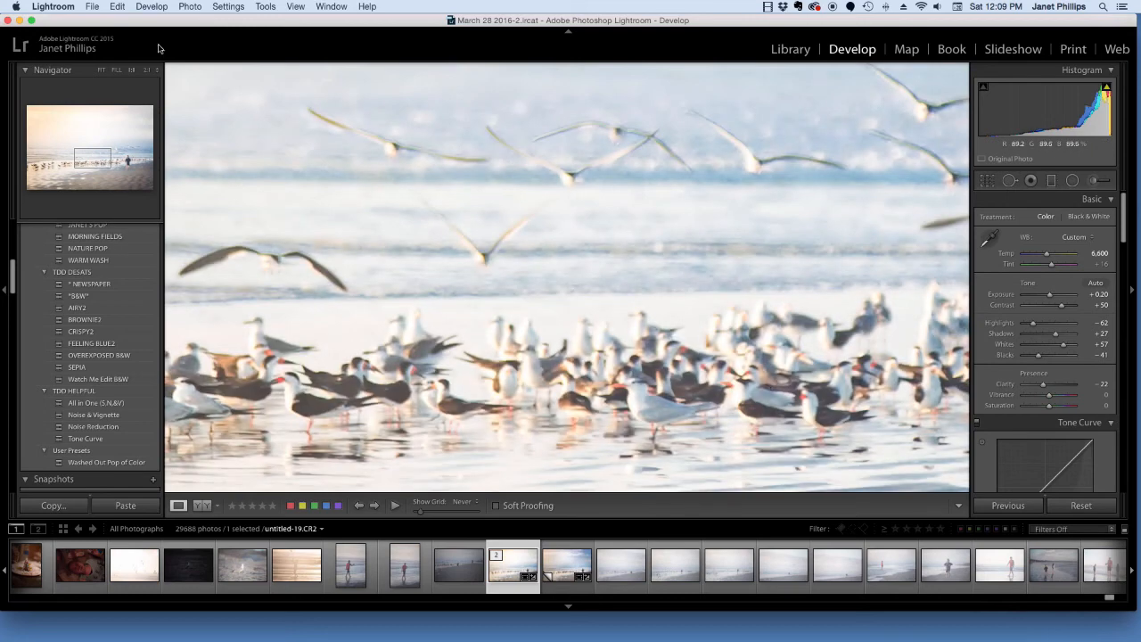
click(119, 7)
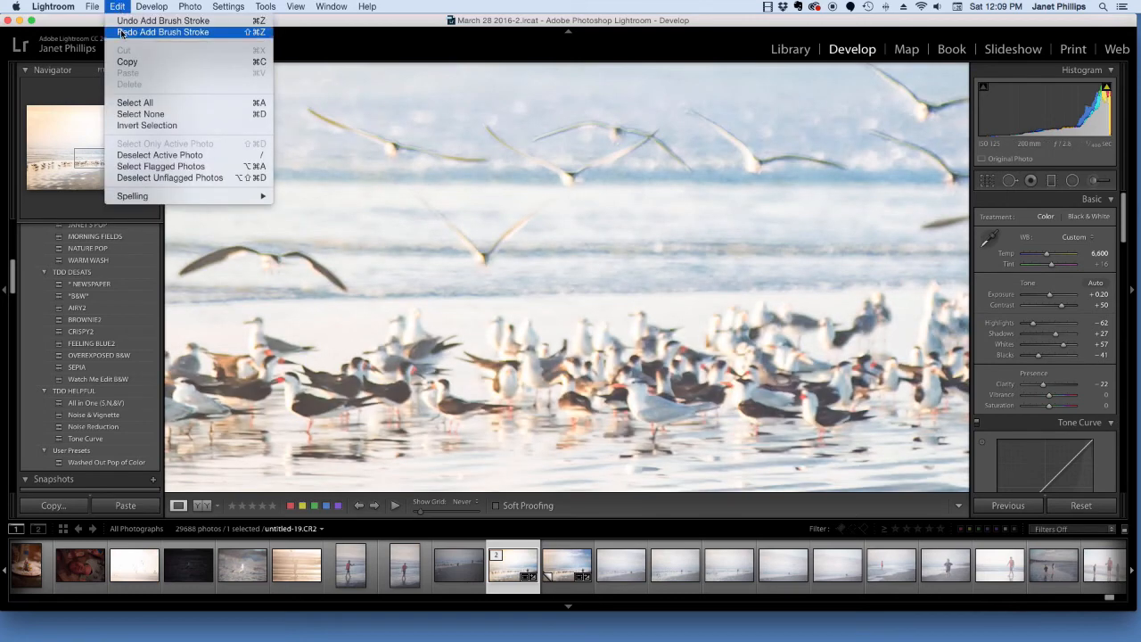
click(121, 32)
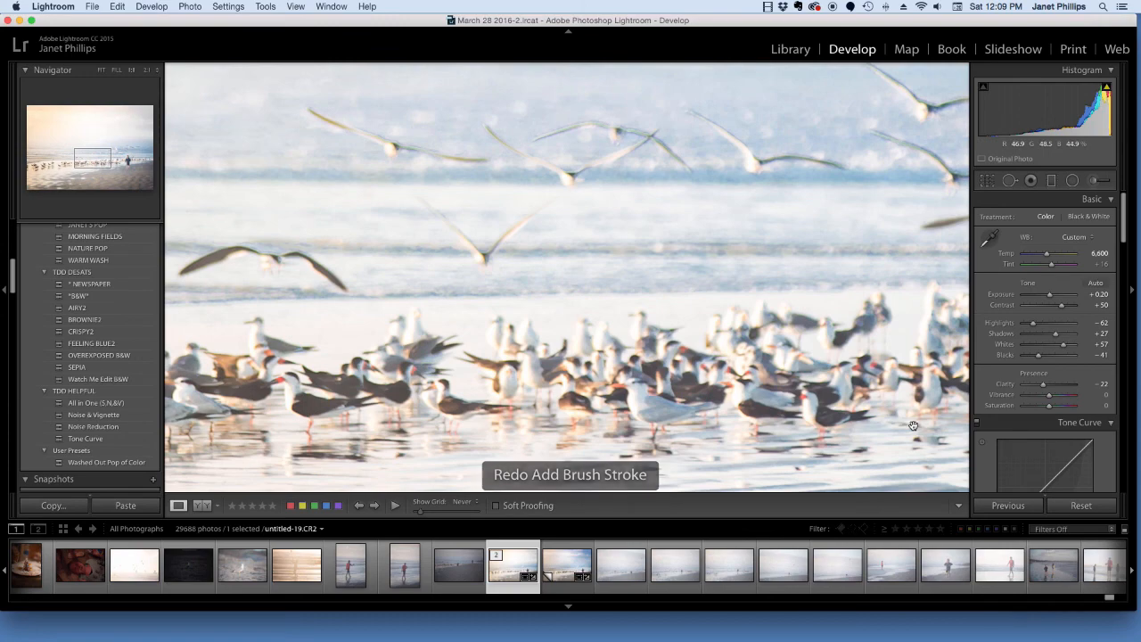
click(737, 386)
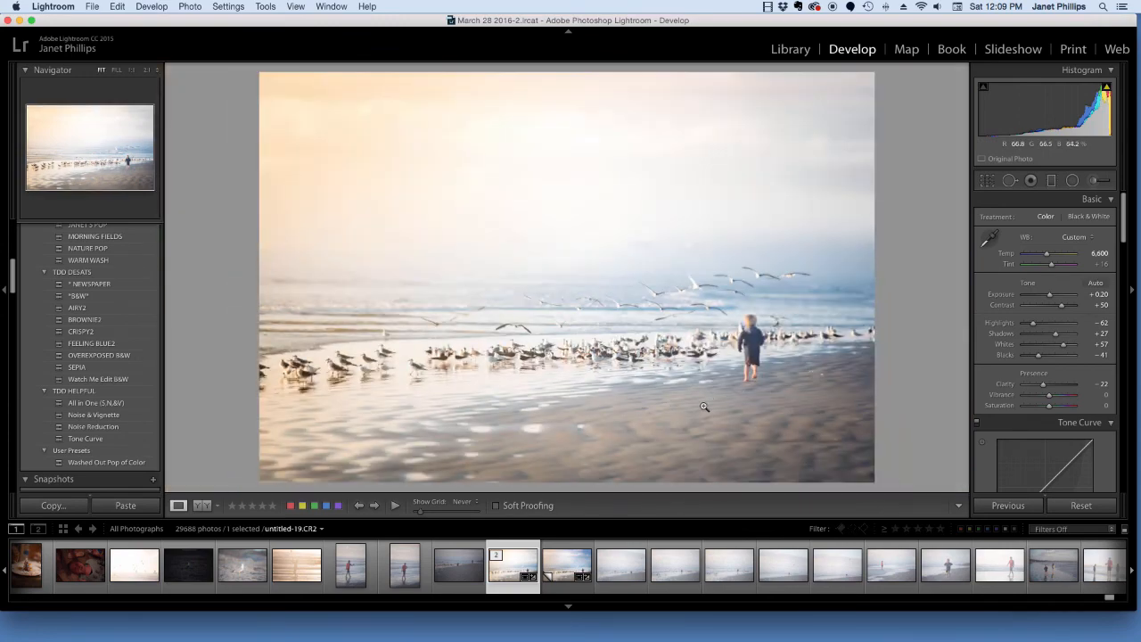
Step: Brush a new Clarity 17 adjustment over the boy at size 3, and compare the before and after versions side by side
click(1101, 181)
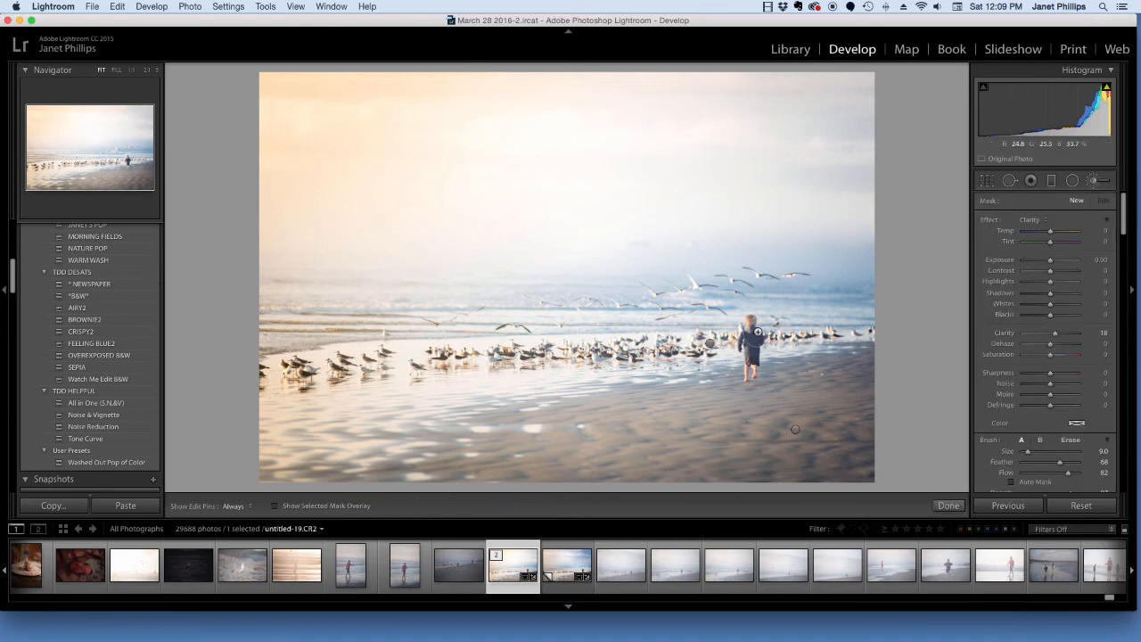
key(bracketleft)
key(bracketleft)
key(bracketleft)
key(bracketleft)
drag(1055, 333, 1055, 333)
key(bracketleft)
key(bracketleft)
key(h)
drag(751, 319, 753, 367)
key(h)
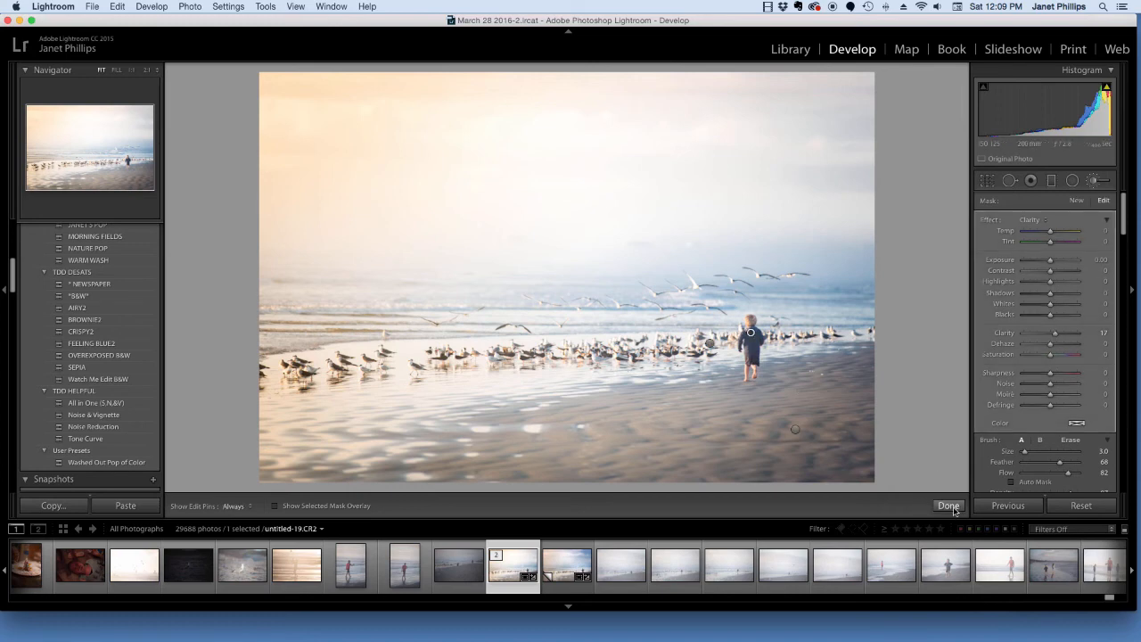
click(949, 505)
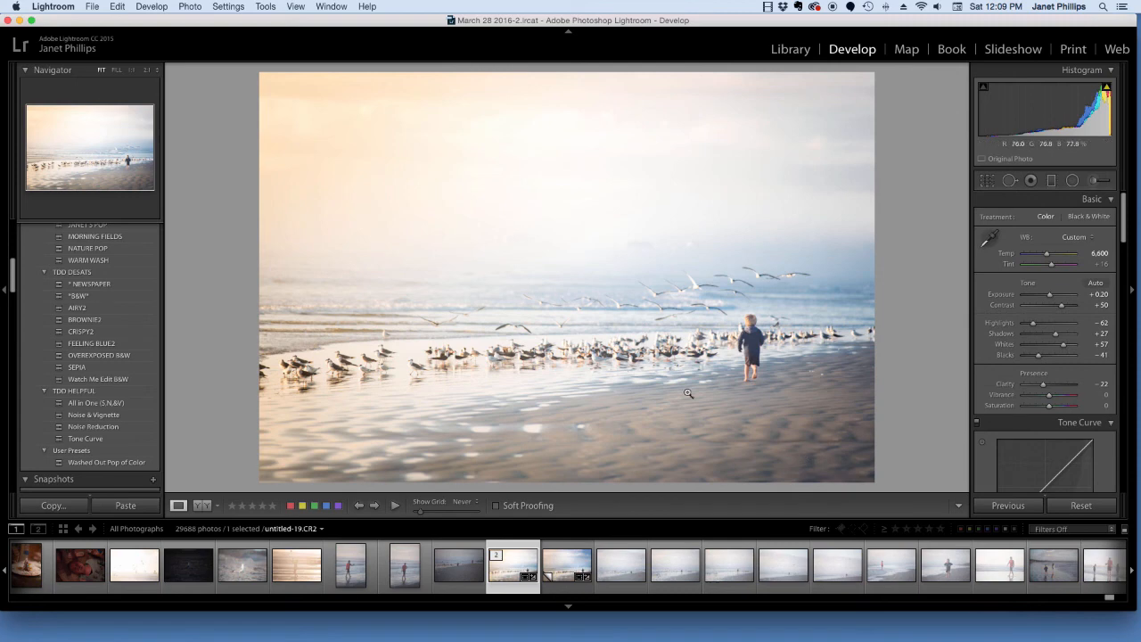
click(202, 506)
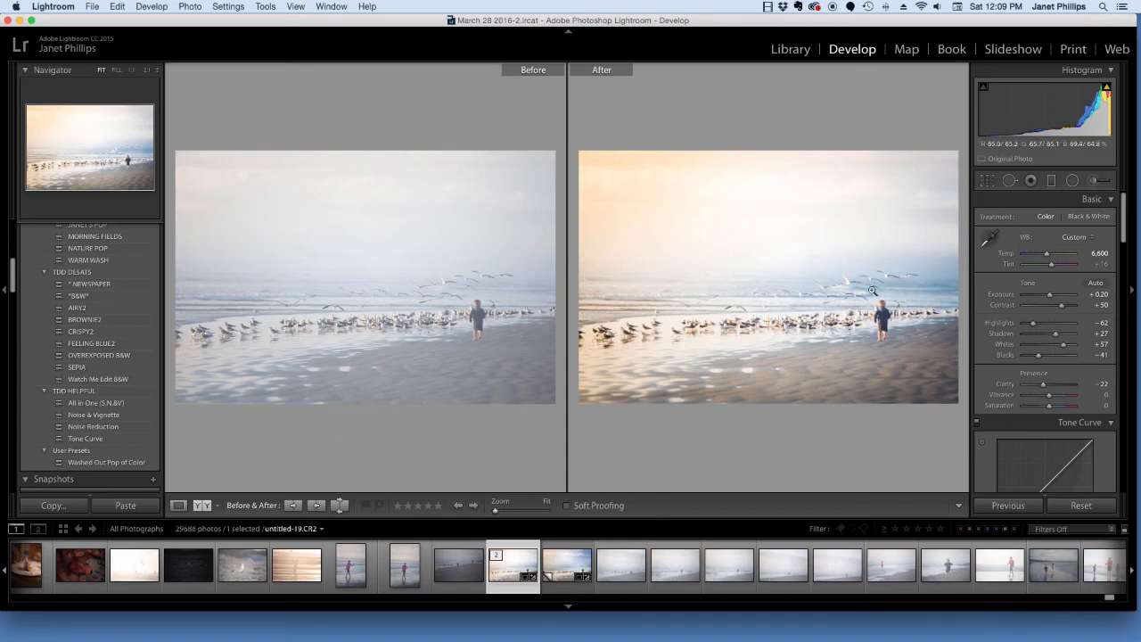
click(178, 505)
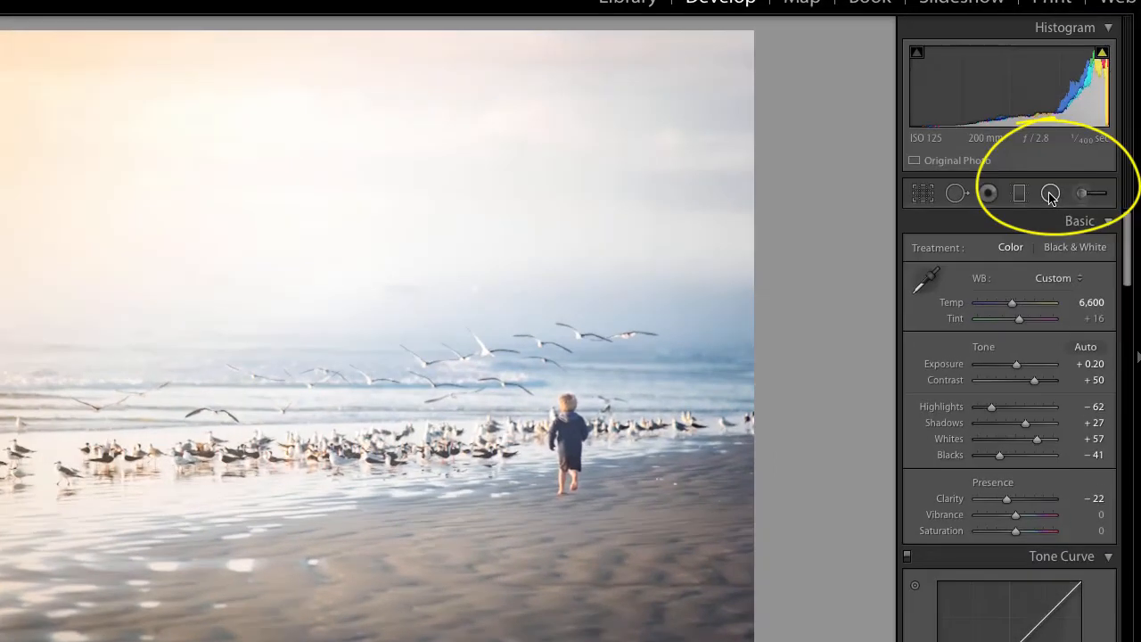
Step: Add a Radial Filter with Exposure -1.05, drawn as an ellipse about half the photo's width above and beside the boy
click(1051, 195)
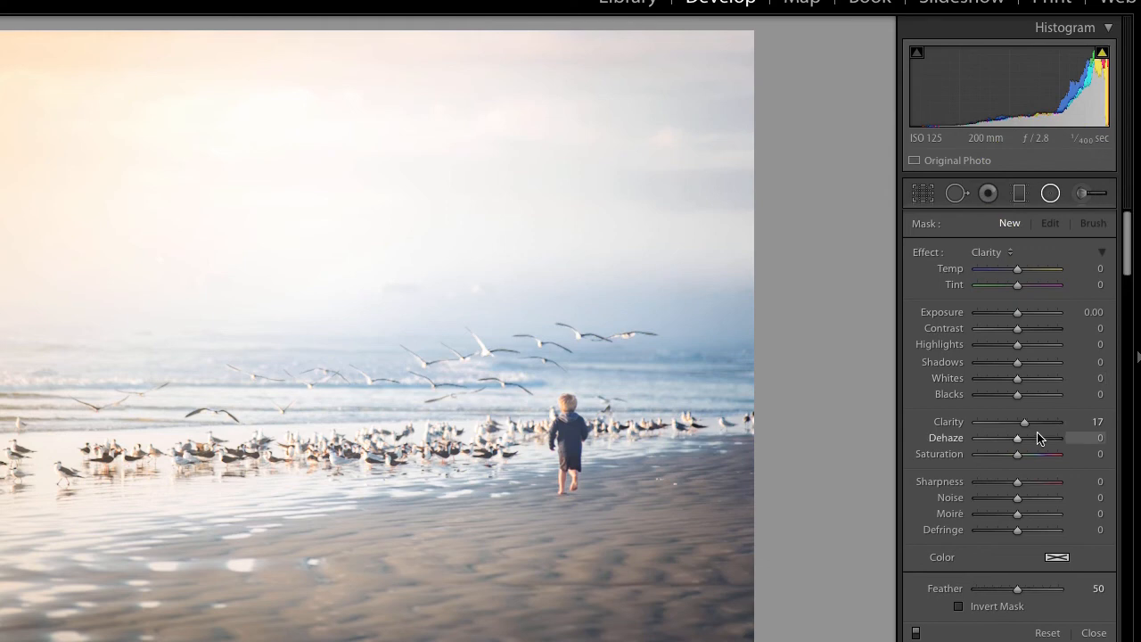
click(997, 253)
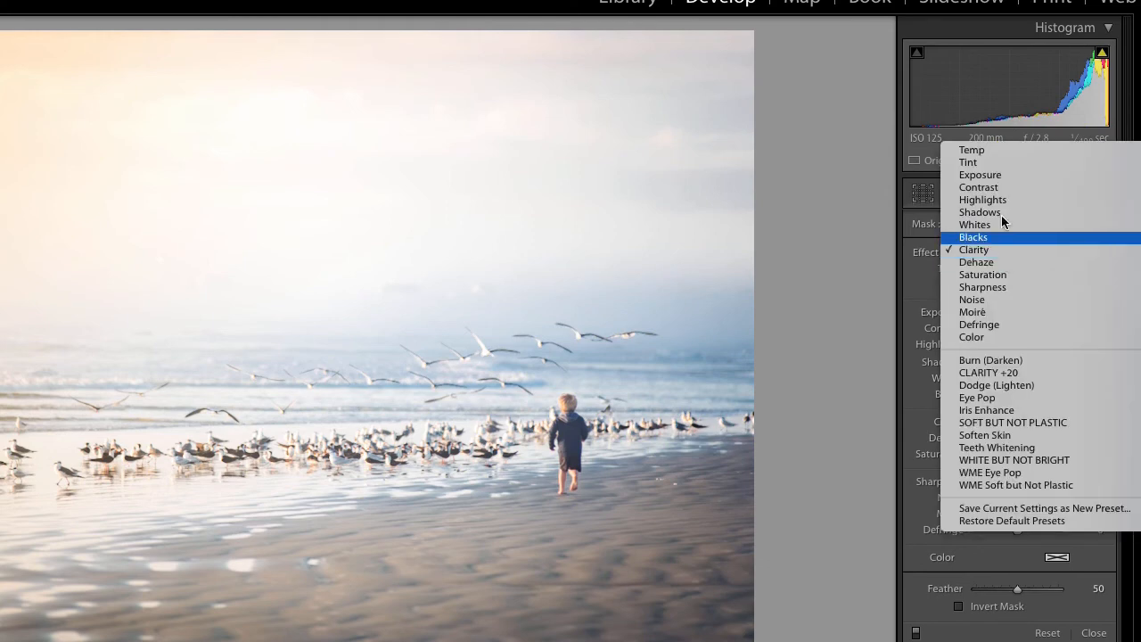
click(998, 177)
drag(1052, 313, 1009, 317)
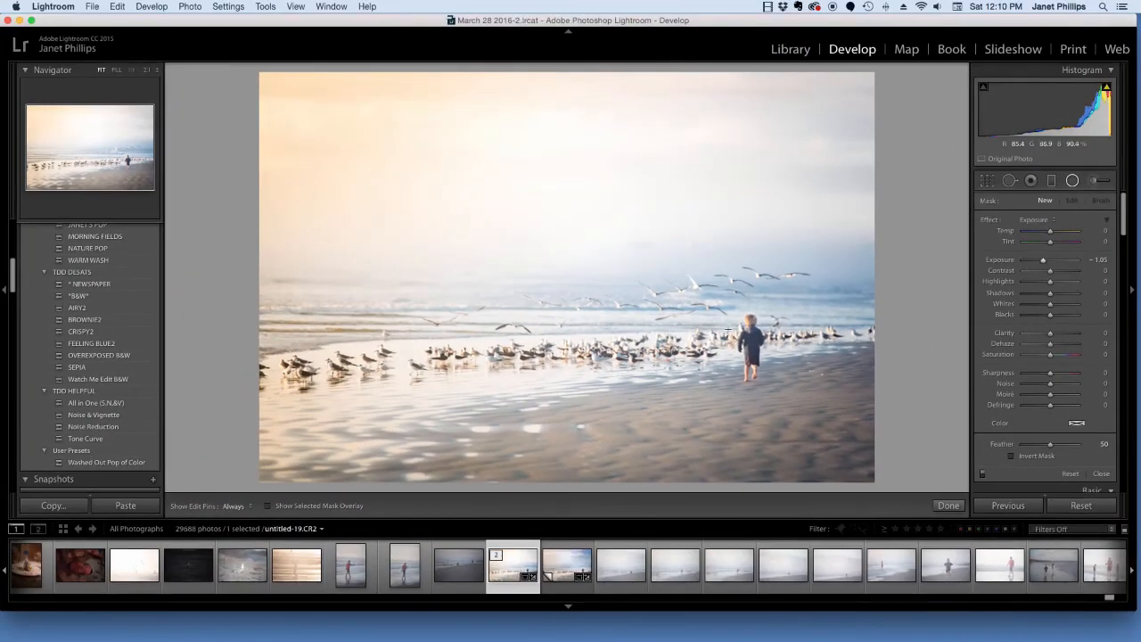
drag(674, 275, 832, 403)
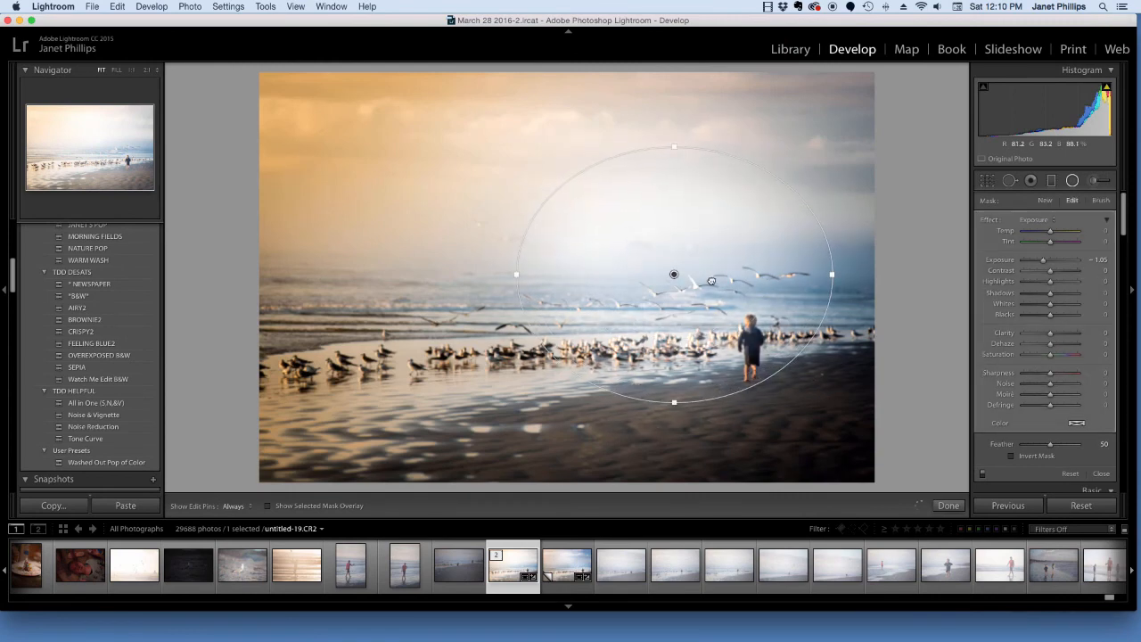
Step: Narrow the radial filter's ellipse and reposition it so that it surrounds the boy
drag(711, 281, 771, 328)
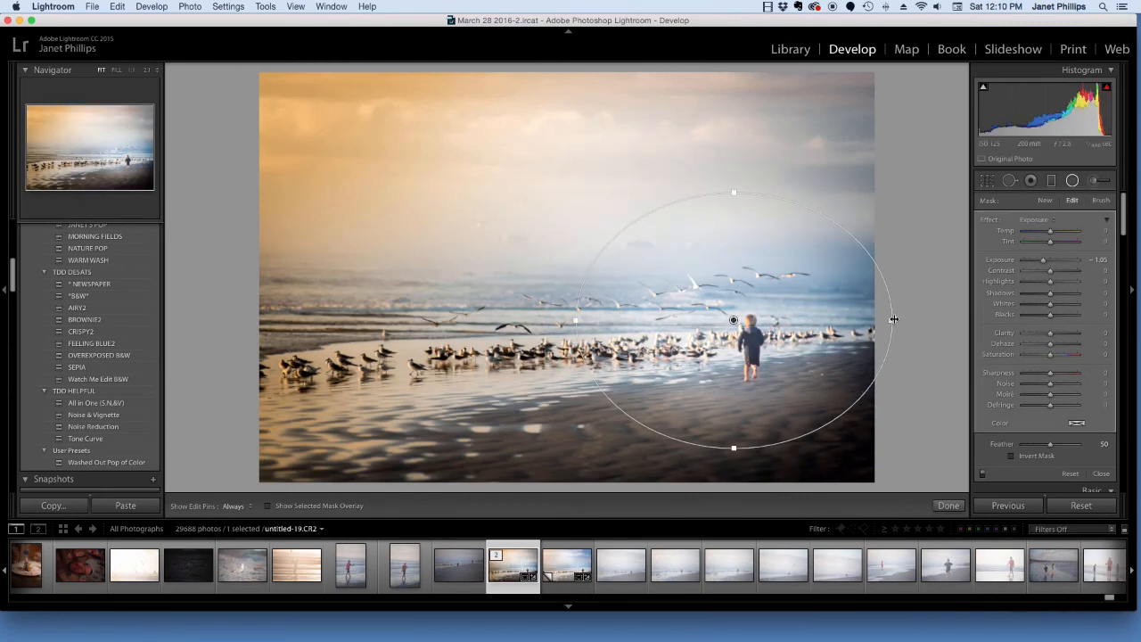
drag(890, 320, 848, 325)
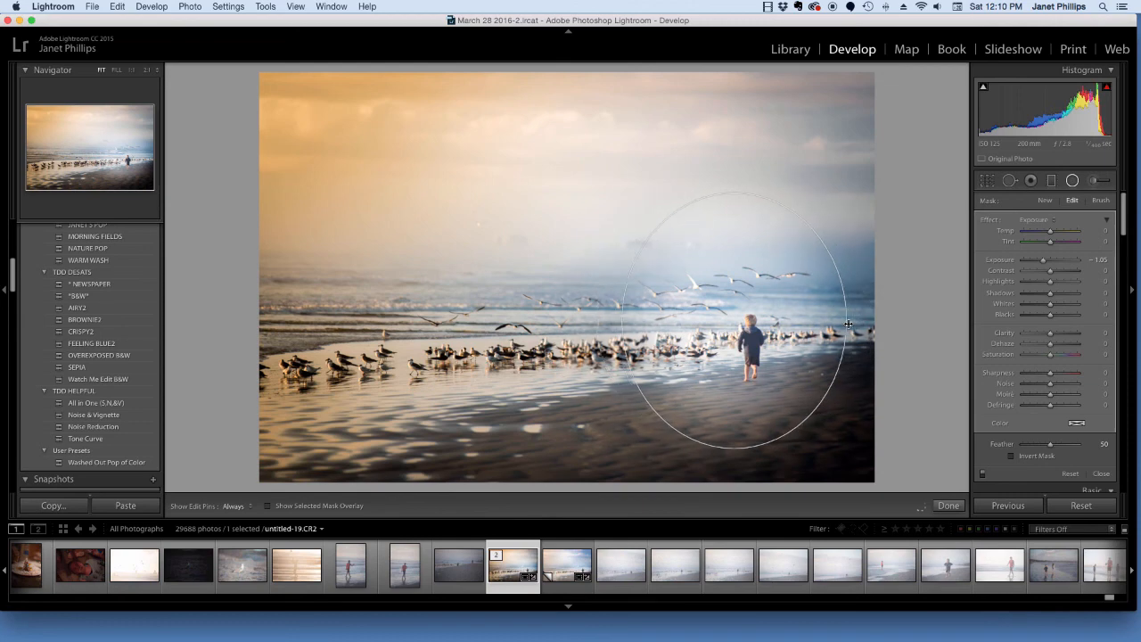
drag(741, 268, 764, 277)
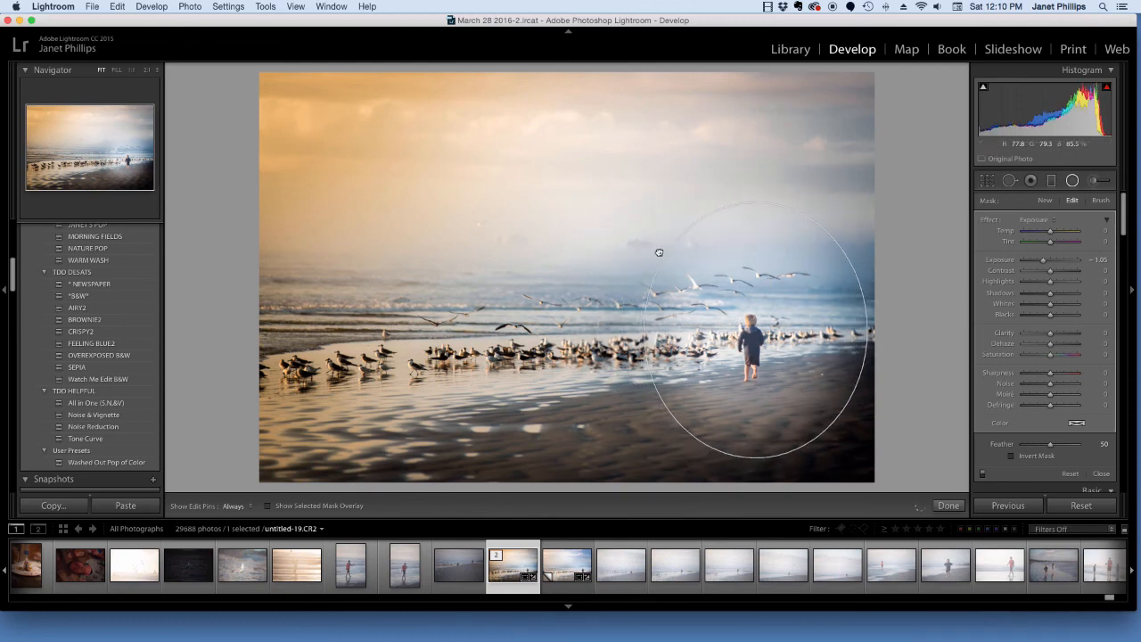
Step: Shorten the radial filter to a near-circle centred on the boy, set its Exposure to -0.49, and finish editing the filter
drag(754, 204, 755, 221)
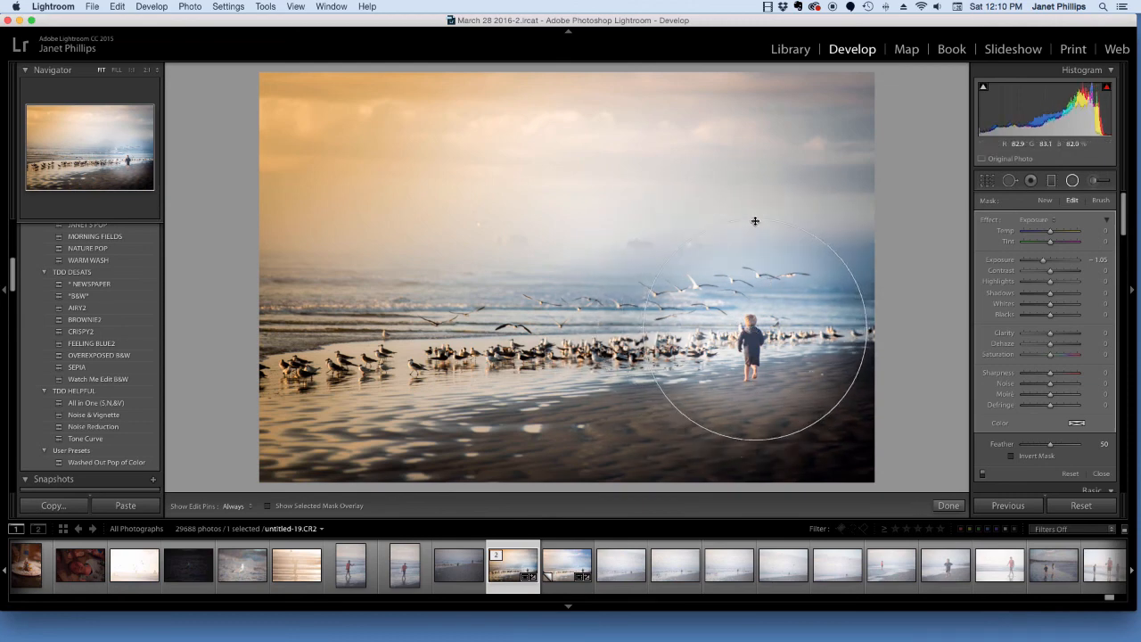
drag(766, 316, 762, 312)
drag(1043, 261, 1049, 265)
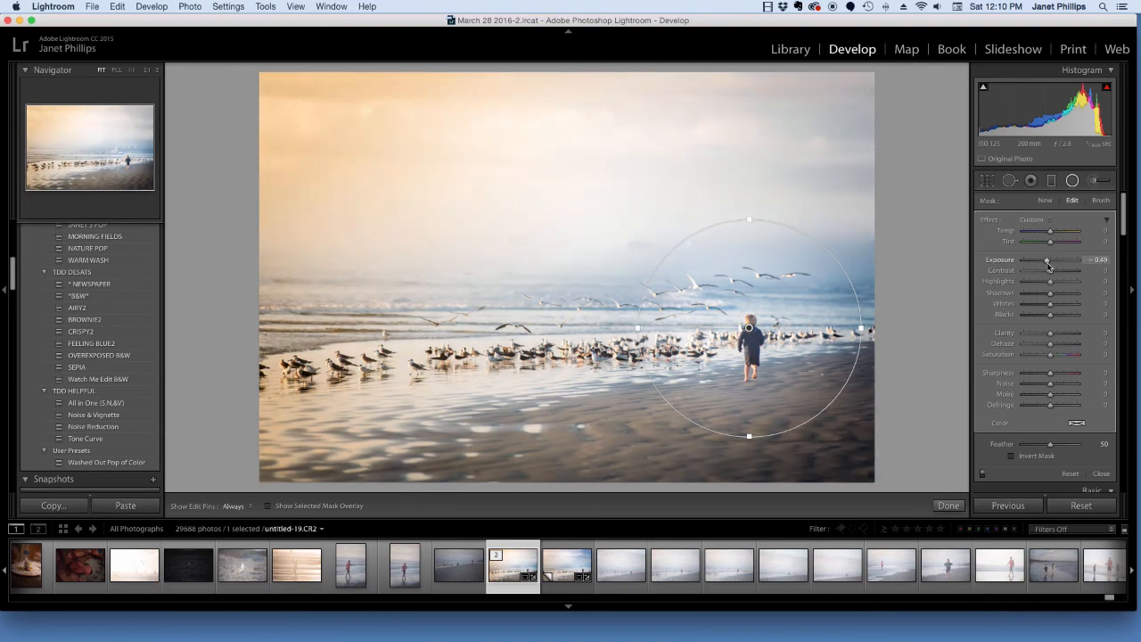
click(948, 505)
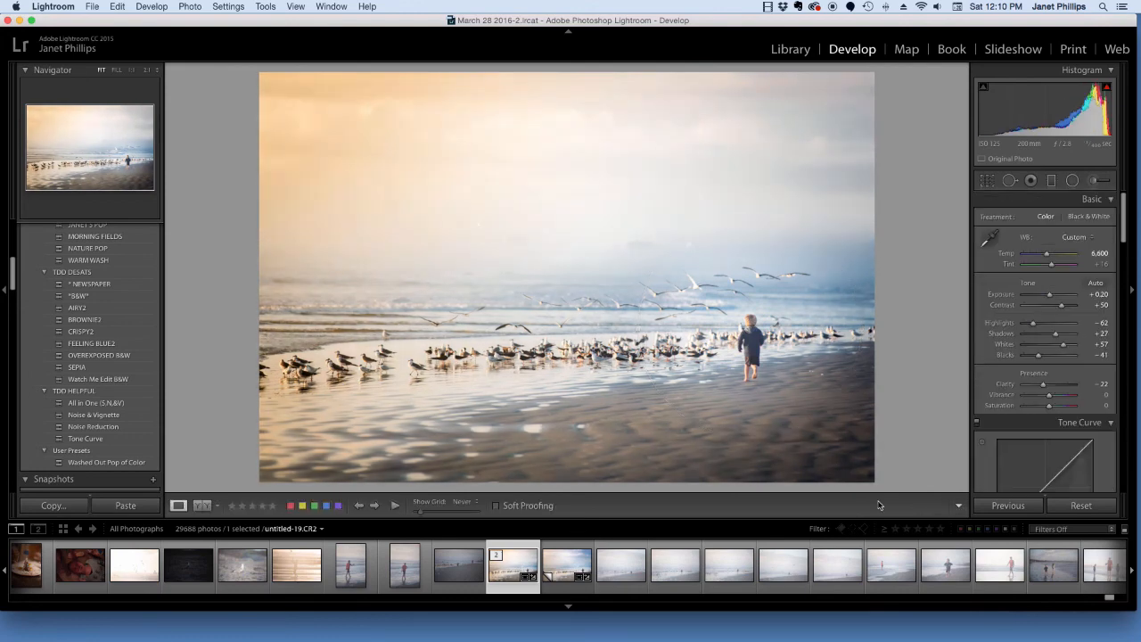
Step: Set the Post-Crop Vignetting Amount to -12, comparing the before and after versions side by side both before and after the change
click(203, 506)
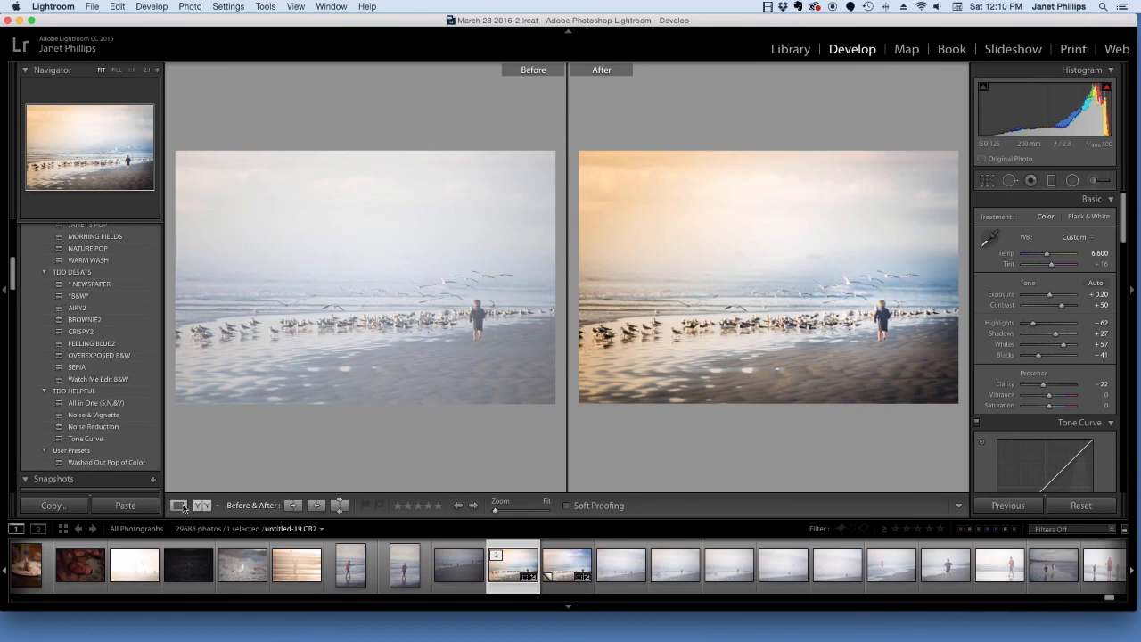
click(179, 505)
scroll(1058, 381, down, 10)
scroll(1058, 380, down, 8)
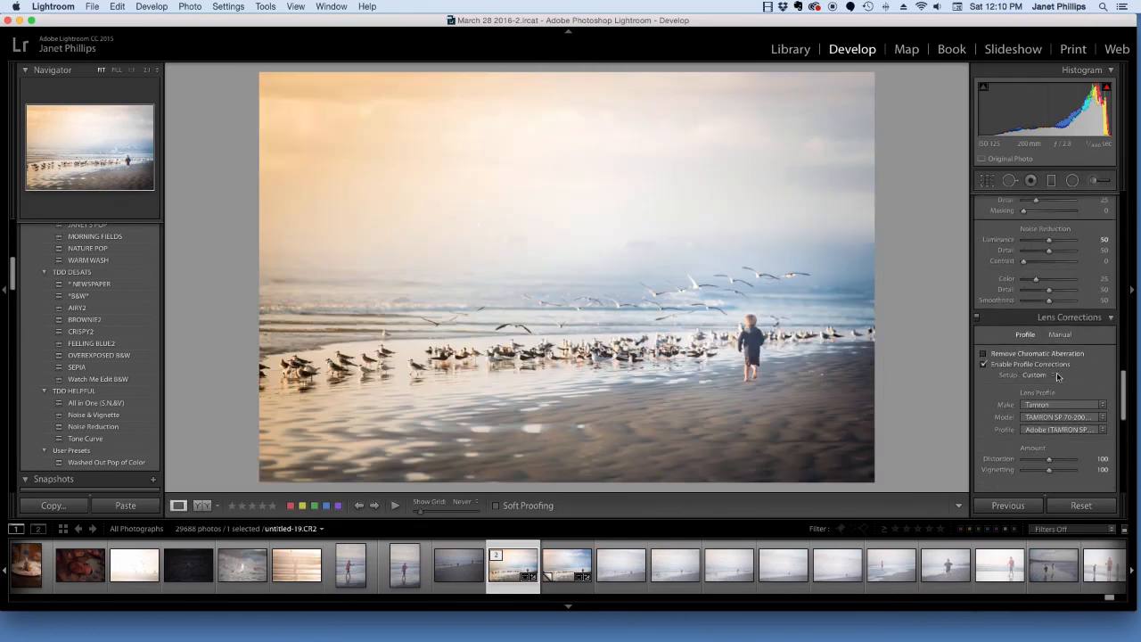
scroll(1063, 329, down, 3)
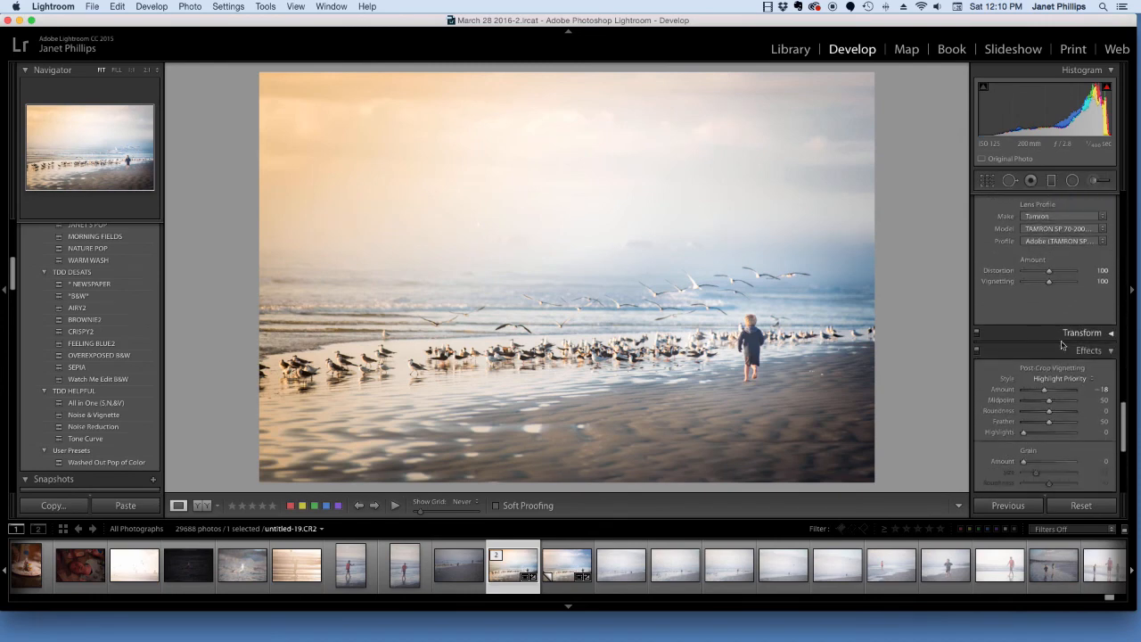
drag(1044, 389, 1047, 392)
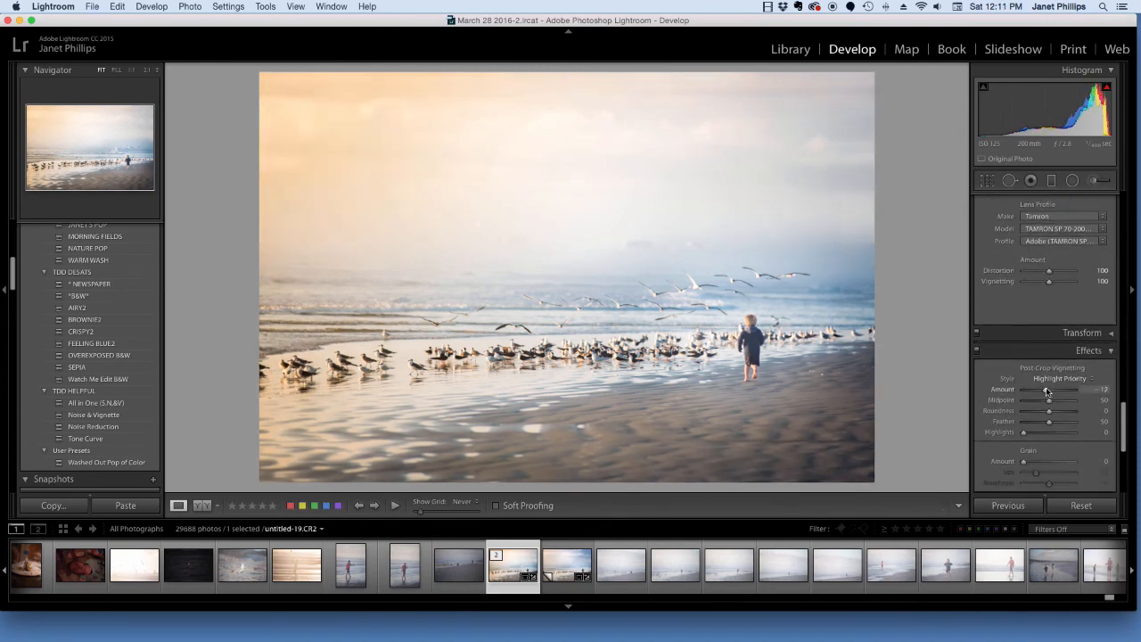
scroll(1048, 386, up, 15)
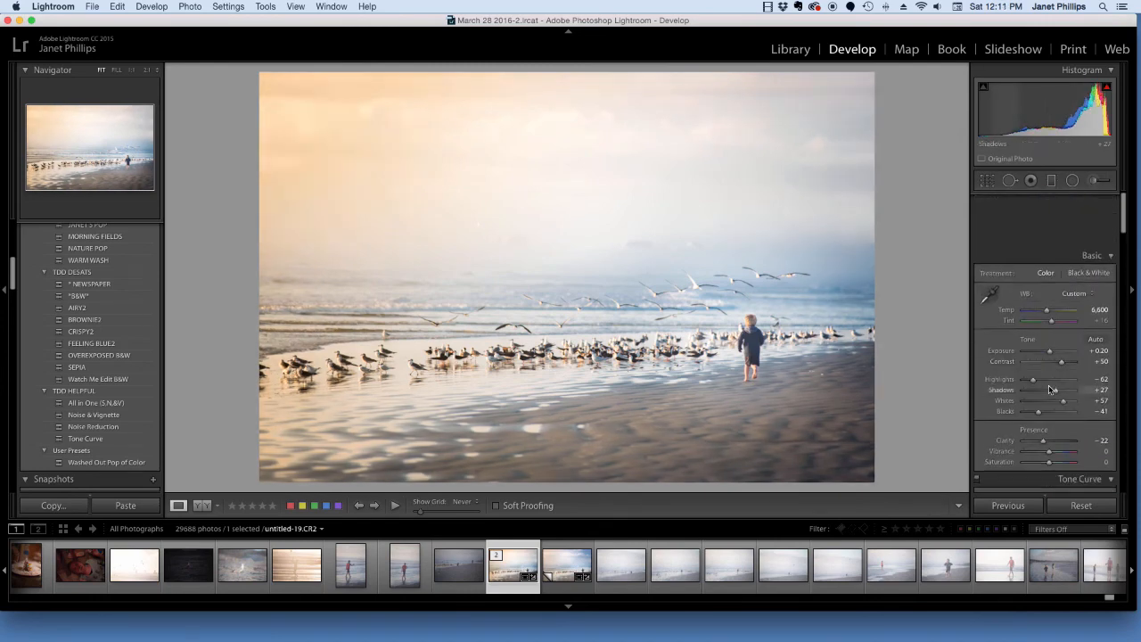
click(202, 506)
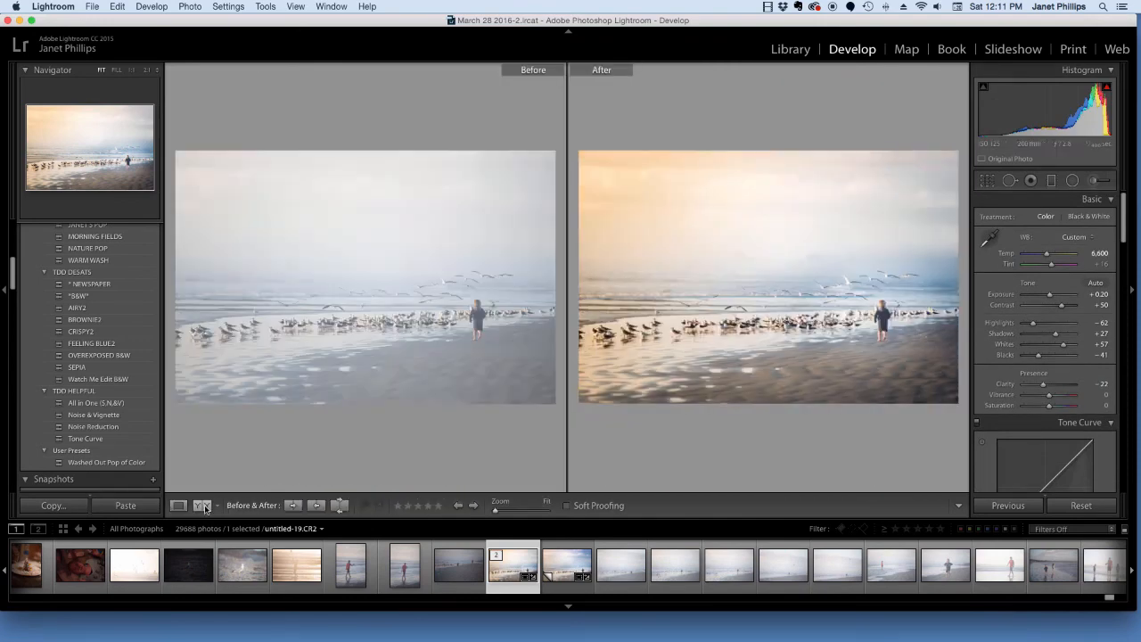